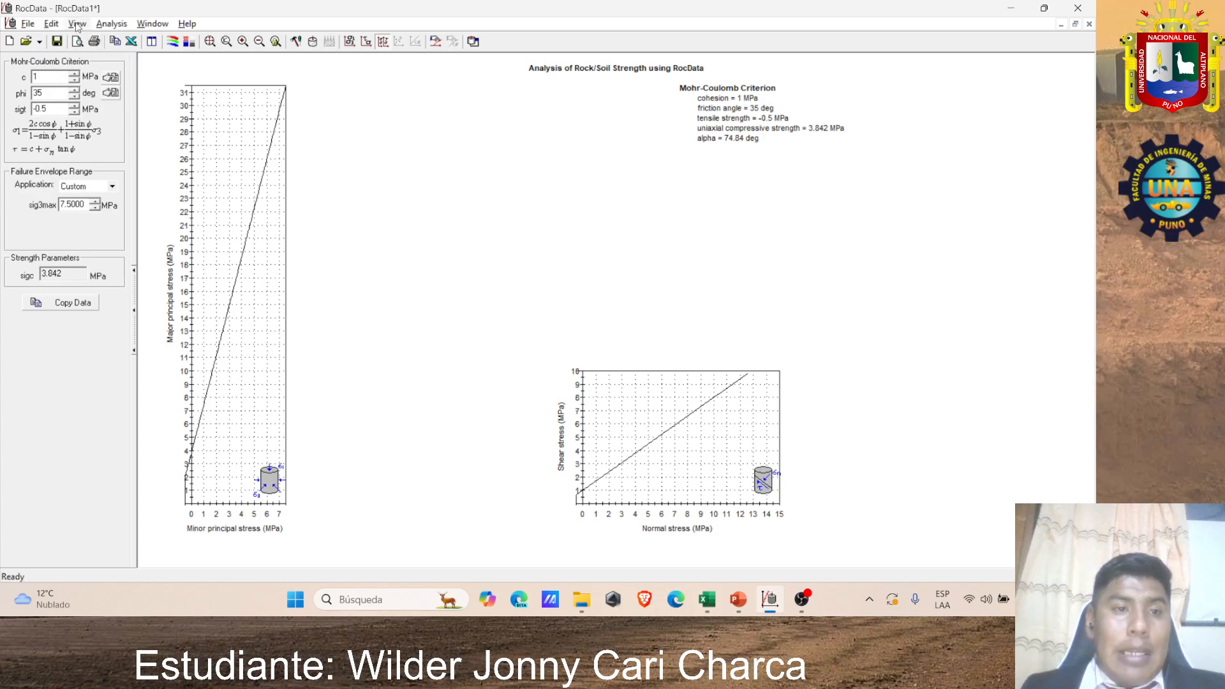
Step: Switch the project's strength criterion to Generalized Hoek-Brown in the project settings
left_click(112, 24)
left_click(128, 37)
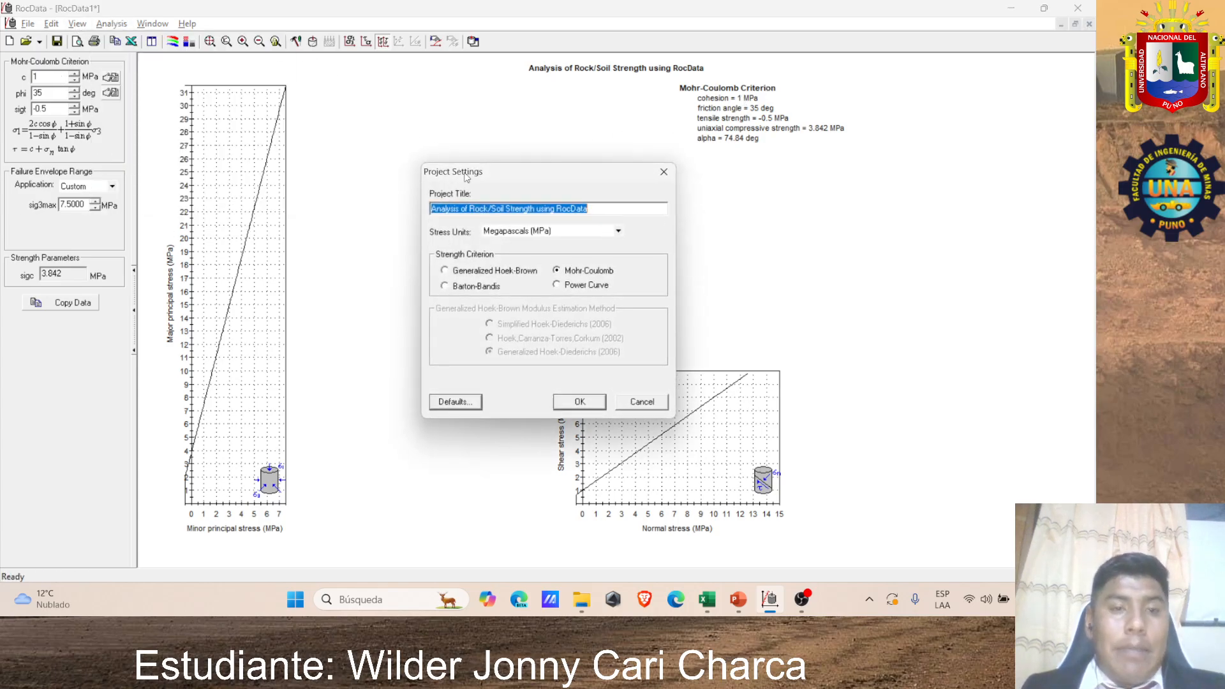
left_click(506, 273)
left_click(580, 402)
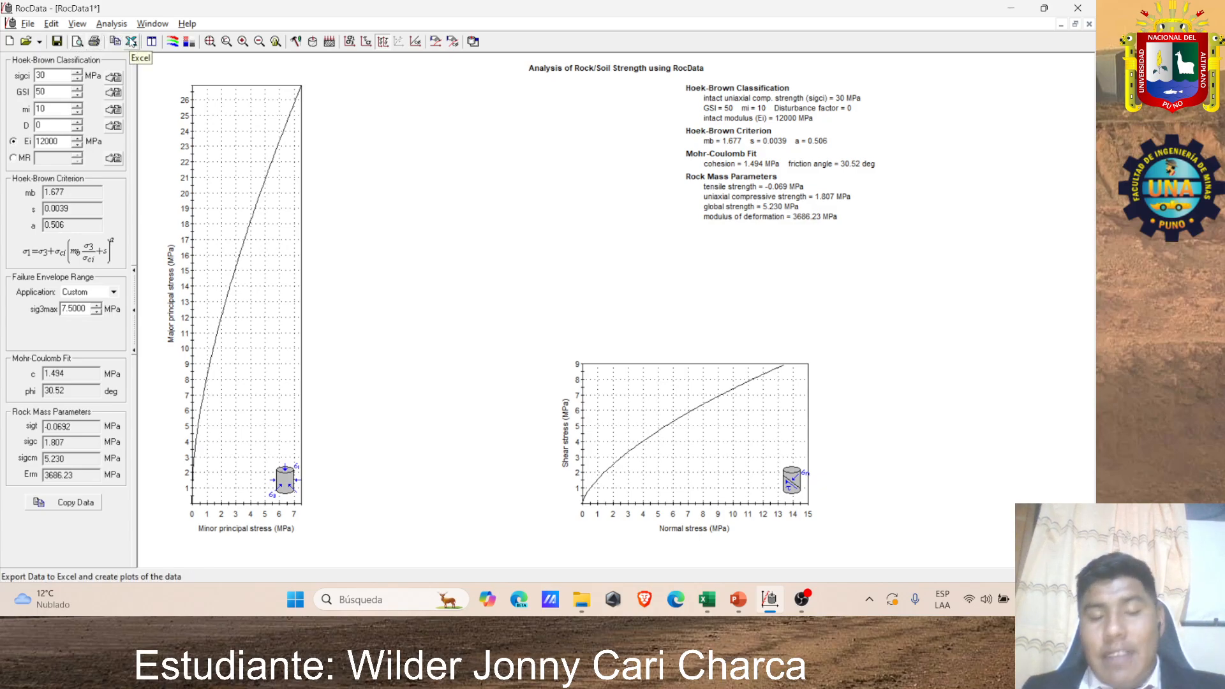
left_click(173, 42)
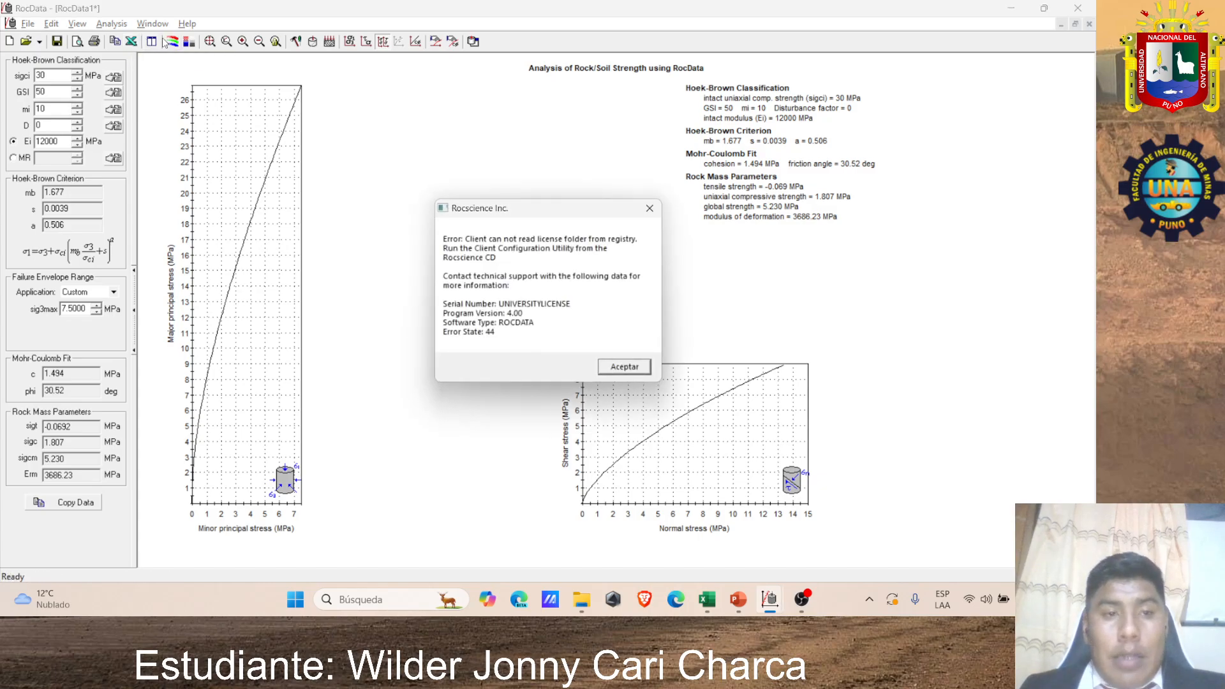
left_click(649, 205)
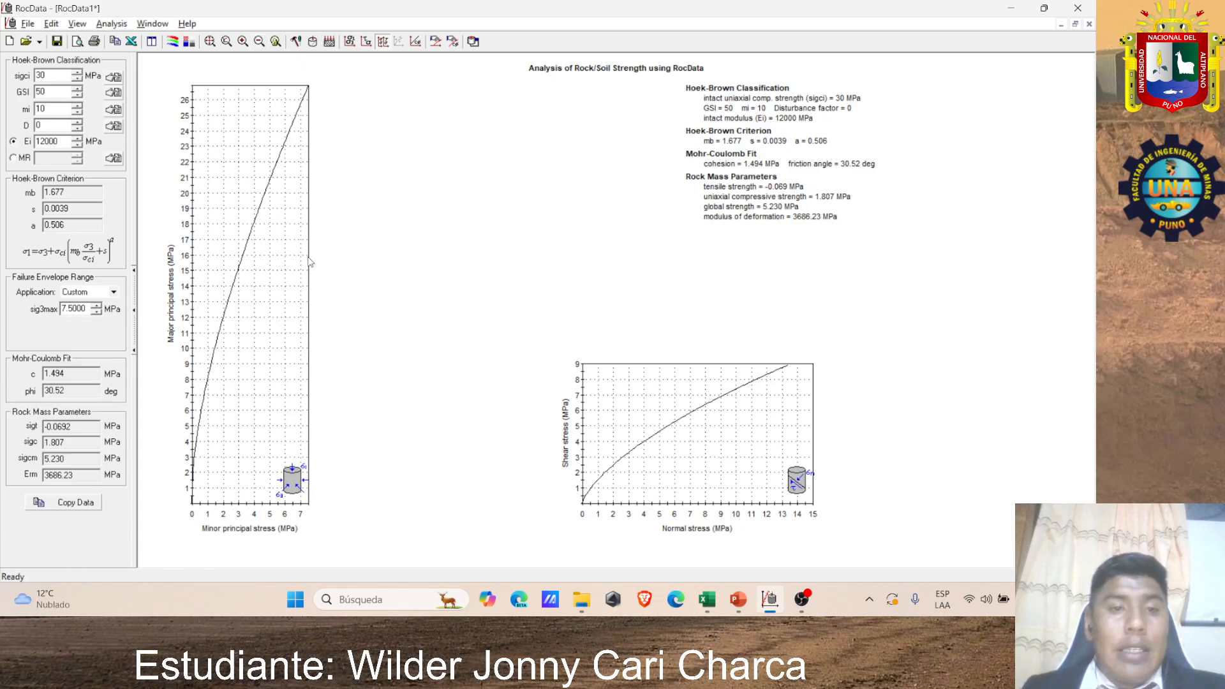
left_click(296, 43)
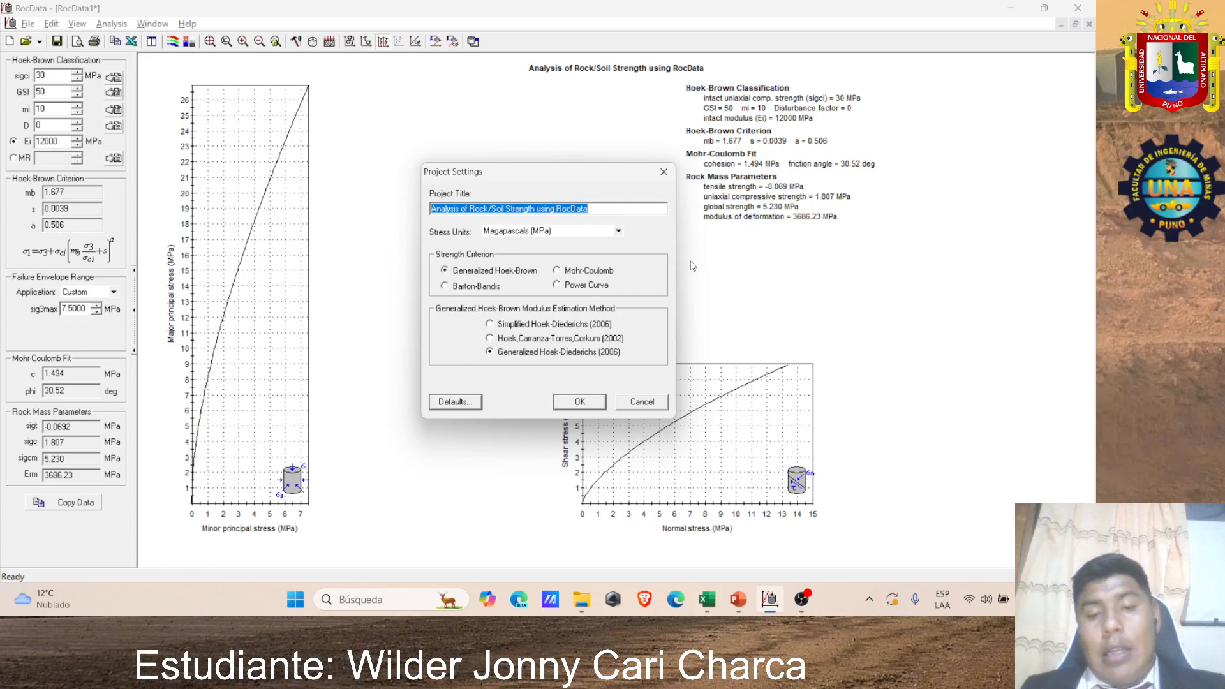
left_click(665, 174)
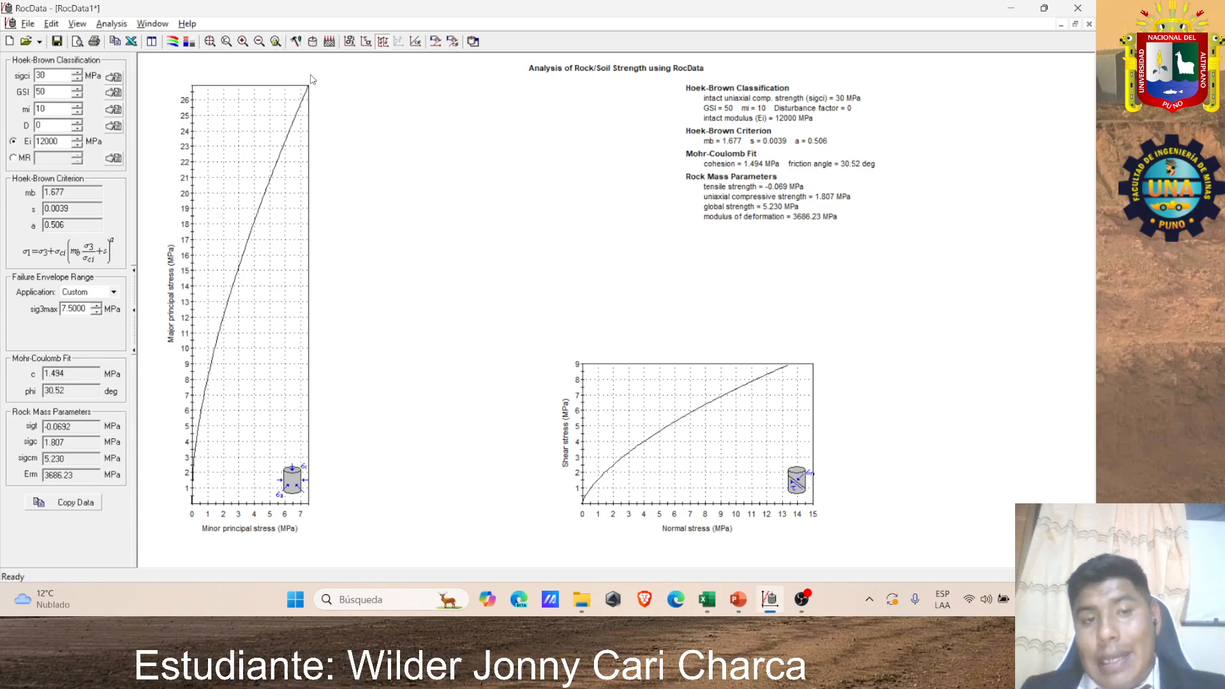
left_click(334, 49)
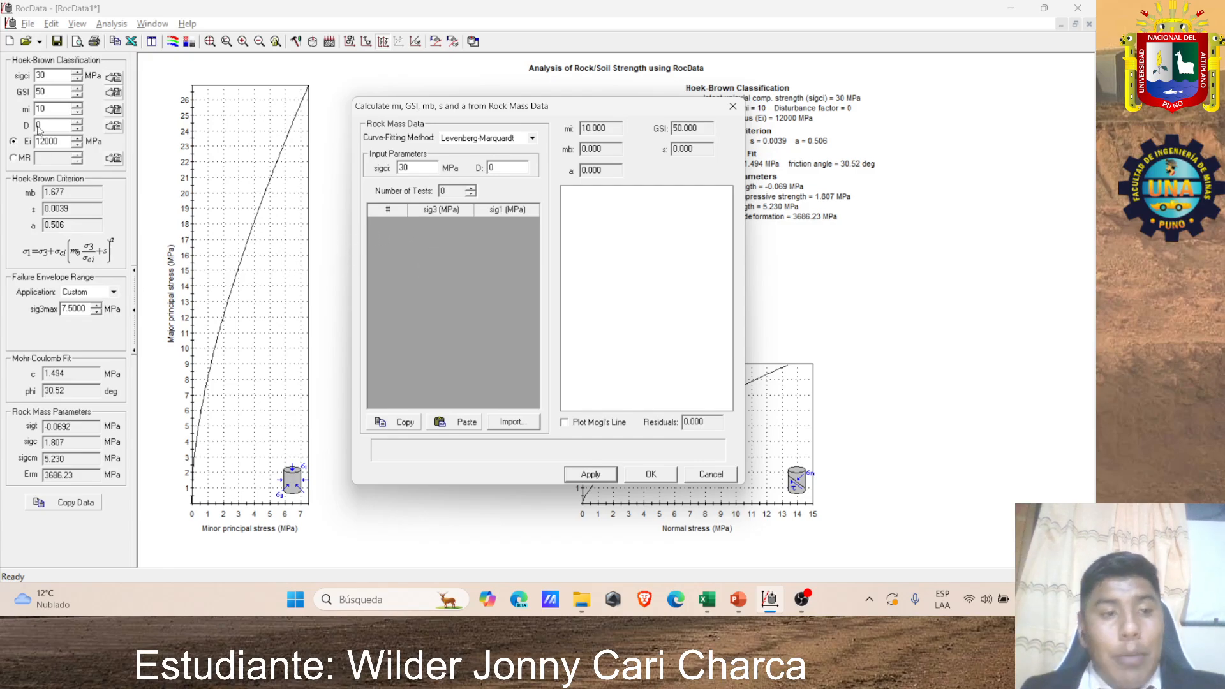
left_click_drag(518, 107, 539, 77)
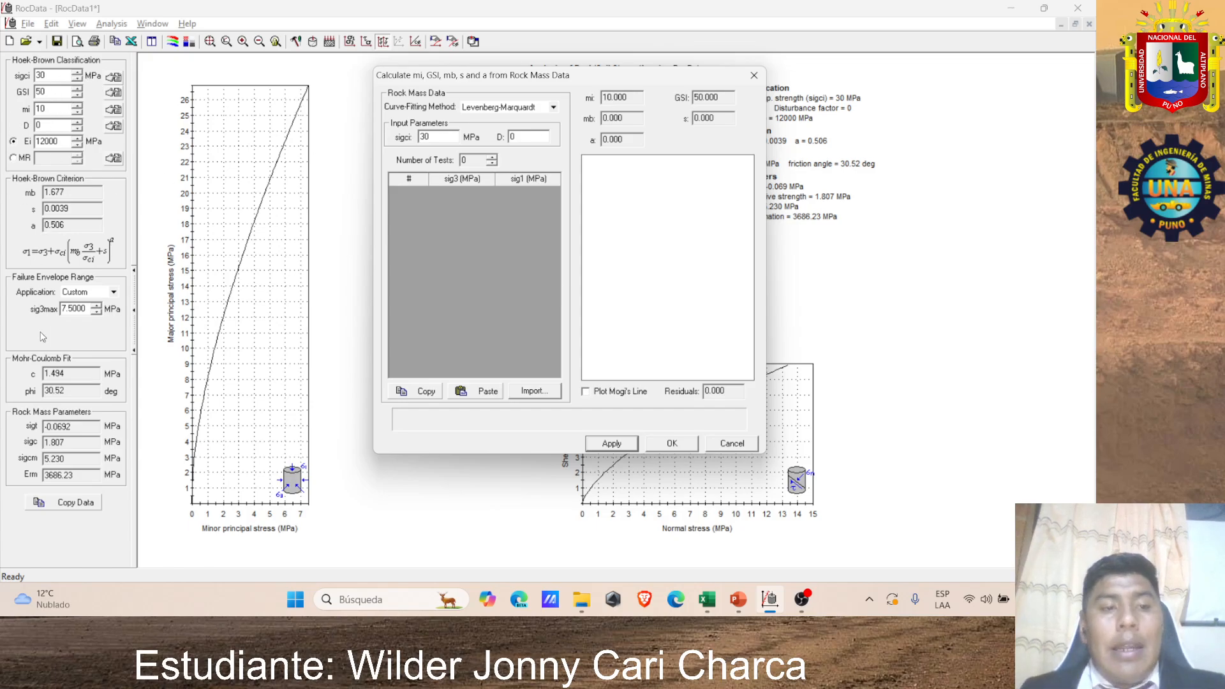
left_click(754, 76)
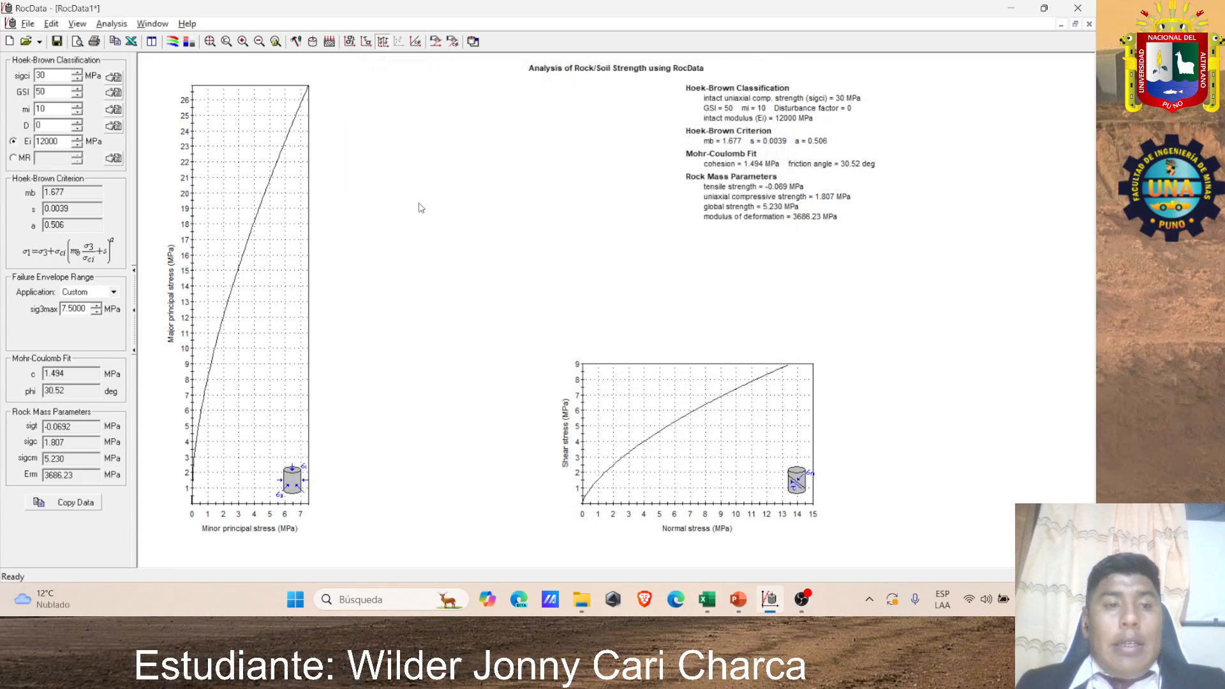
right_click(448, 427)
Step: Copy the Hoek Brown Sig3 and Sig1 values (B5:C9) from the Excel sheet DATOS and open RocData's rock mass data calculation
left_click(706, 600)
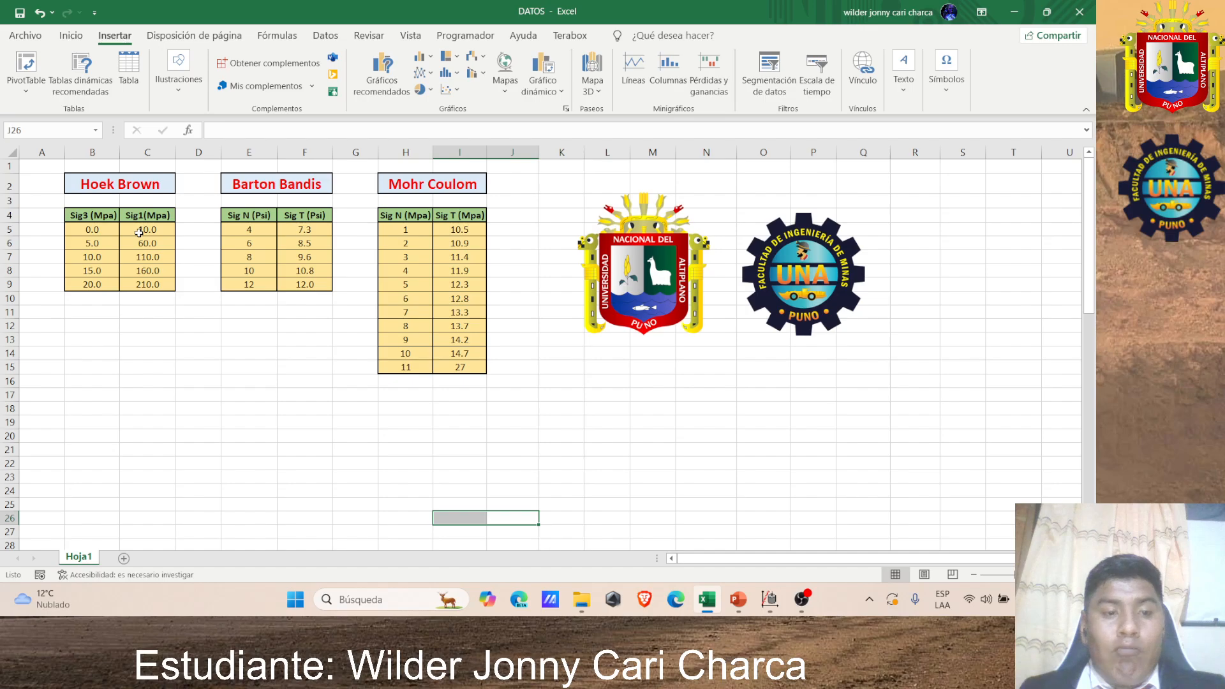
left_click_drag(139, 232, 110, 285)
key("ctrl+c")
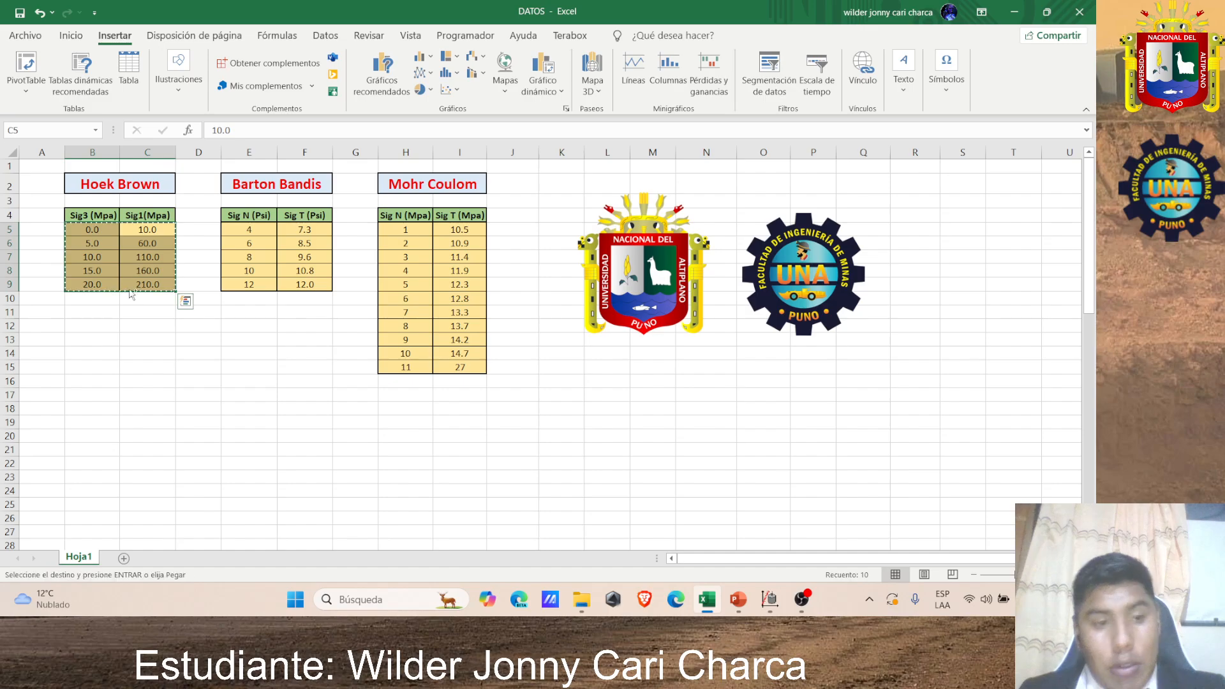
key("alt+Tab")
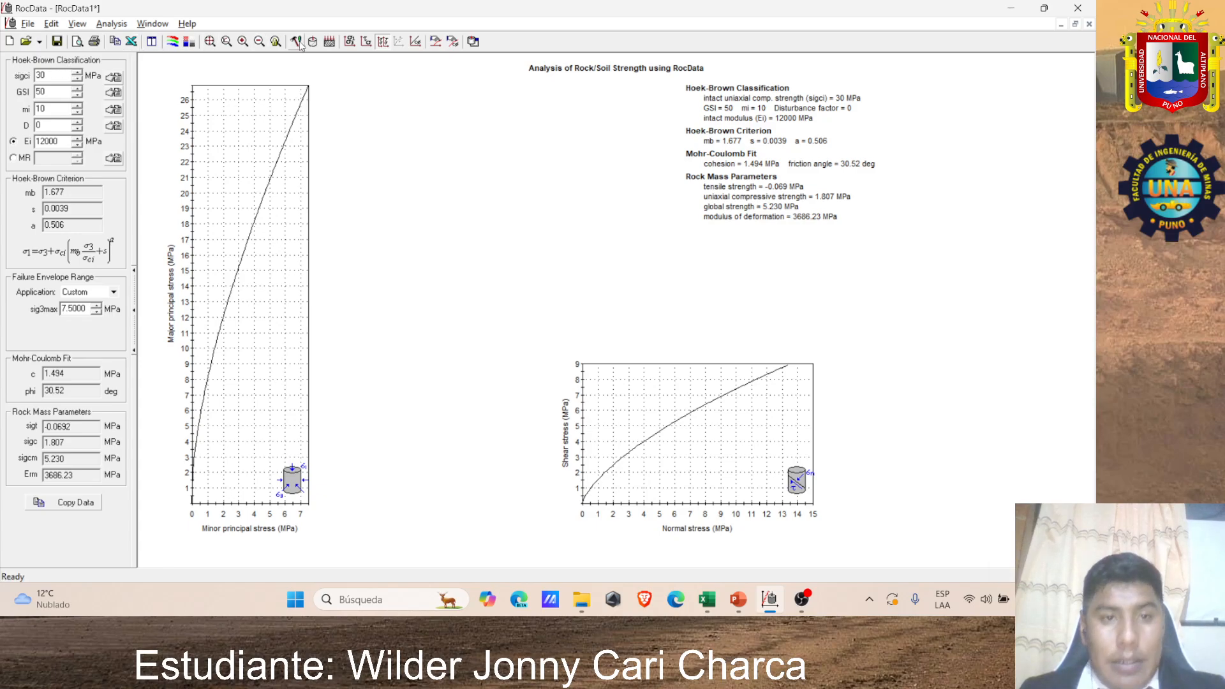
left_click(327, 42)
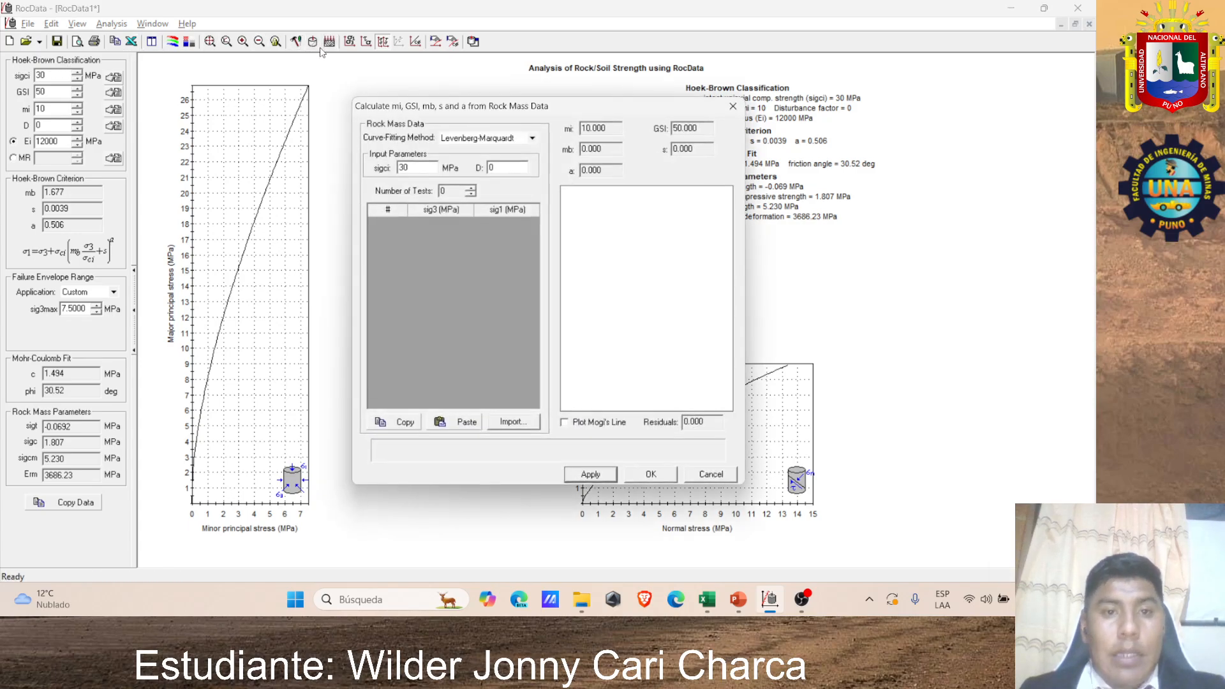
Step: Try to paste the copied Sig3 and Sig1 values into a single test row of the rock mass data table
left_click(471, 188)
left_click(452, 222)
type("0.0")
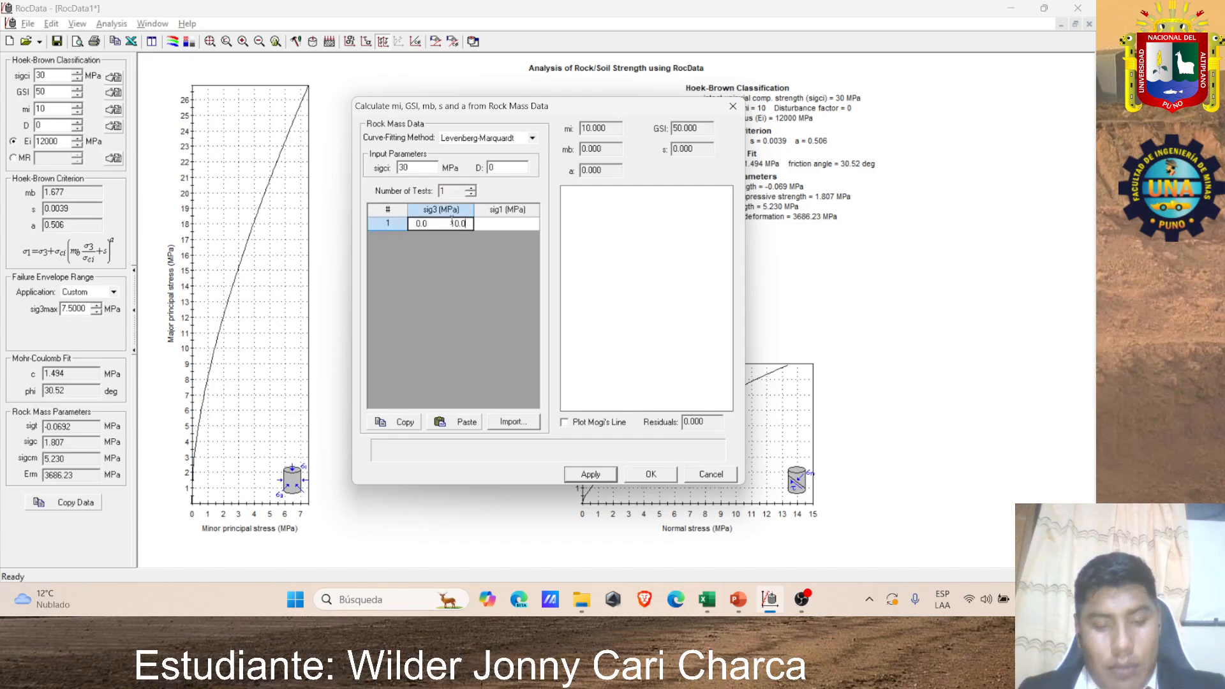
key("alt+Tab")
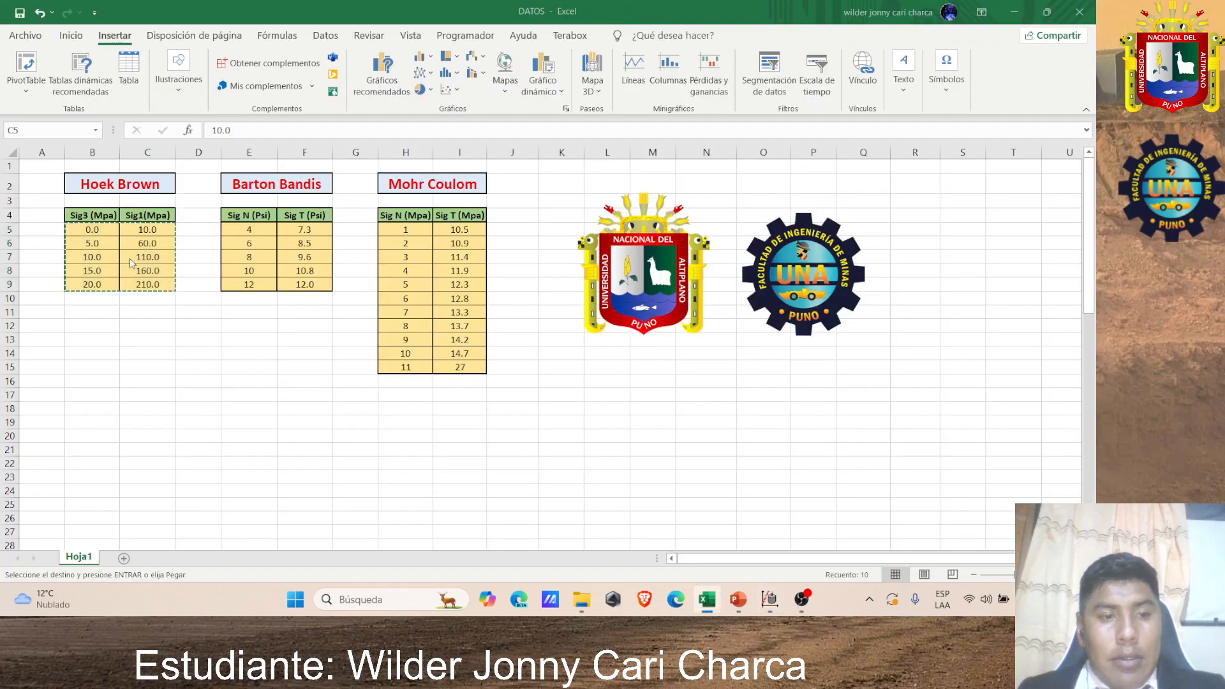
key("alt+Tab")
Step: Set the number of tests to 5 and paste the copied sig3 and sig1 values into the rock mass data table
left_click(470, 188)
left_click(470, 189)
left_click(470, 189)
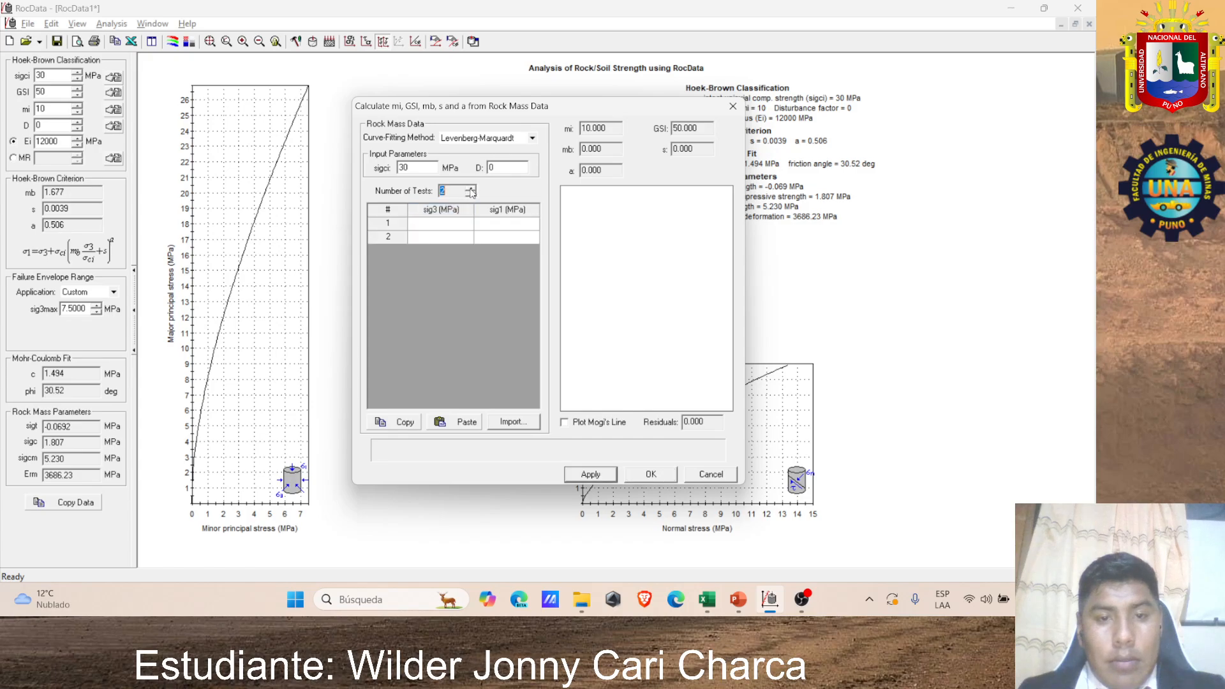
left_click(470, 188)
left_click(470, 189)
left_click(456, 221)
key("ctrl+v")
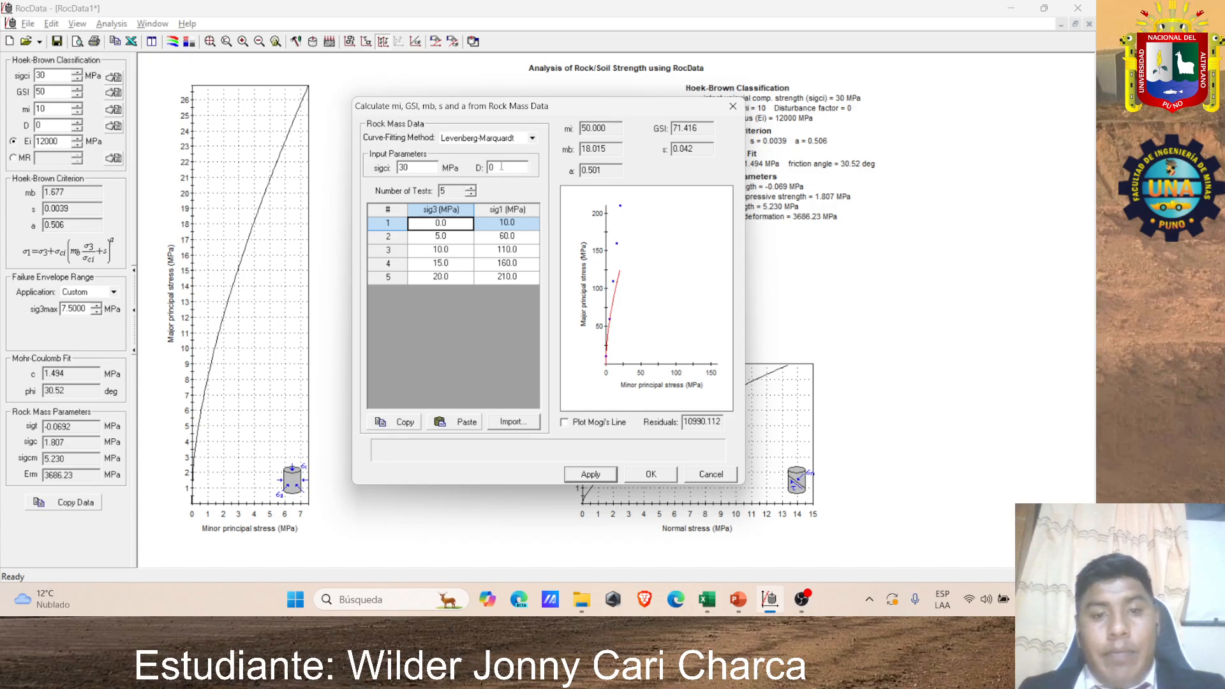
Step: Change the curve-fitting method of the rock mass data to Simplex
left_click(479, 138)
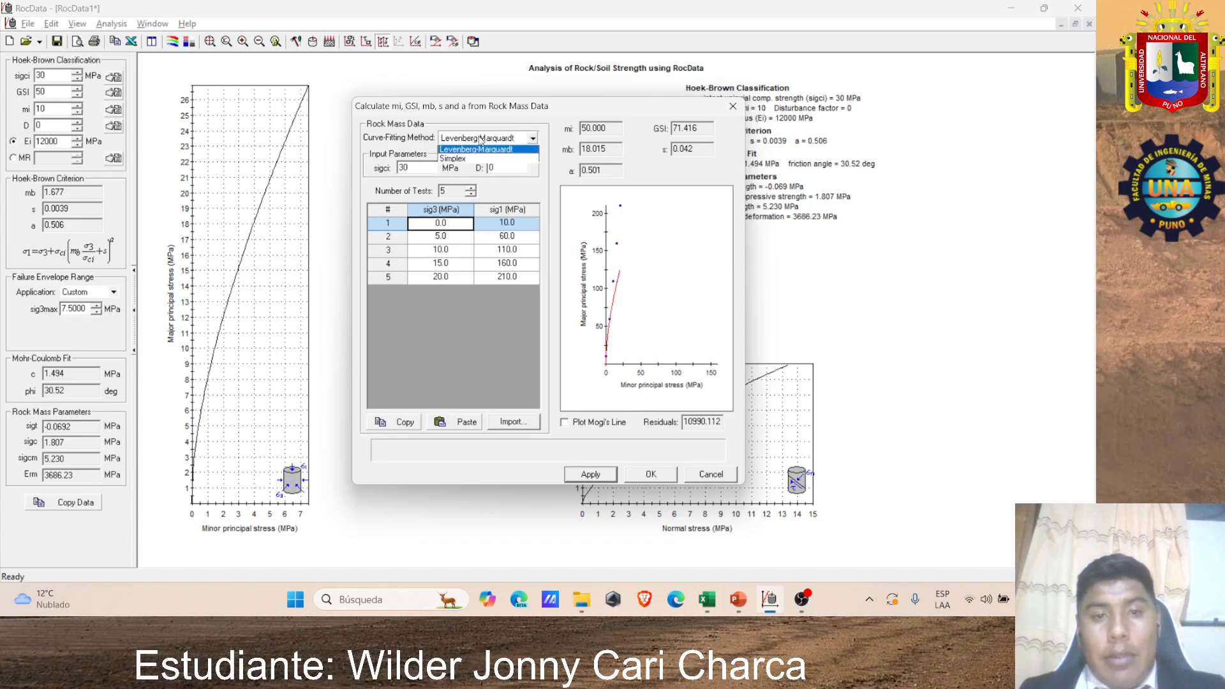
left_click(474, 161)
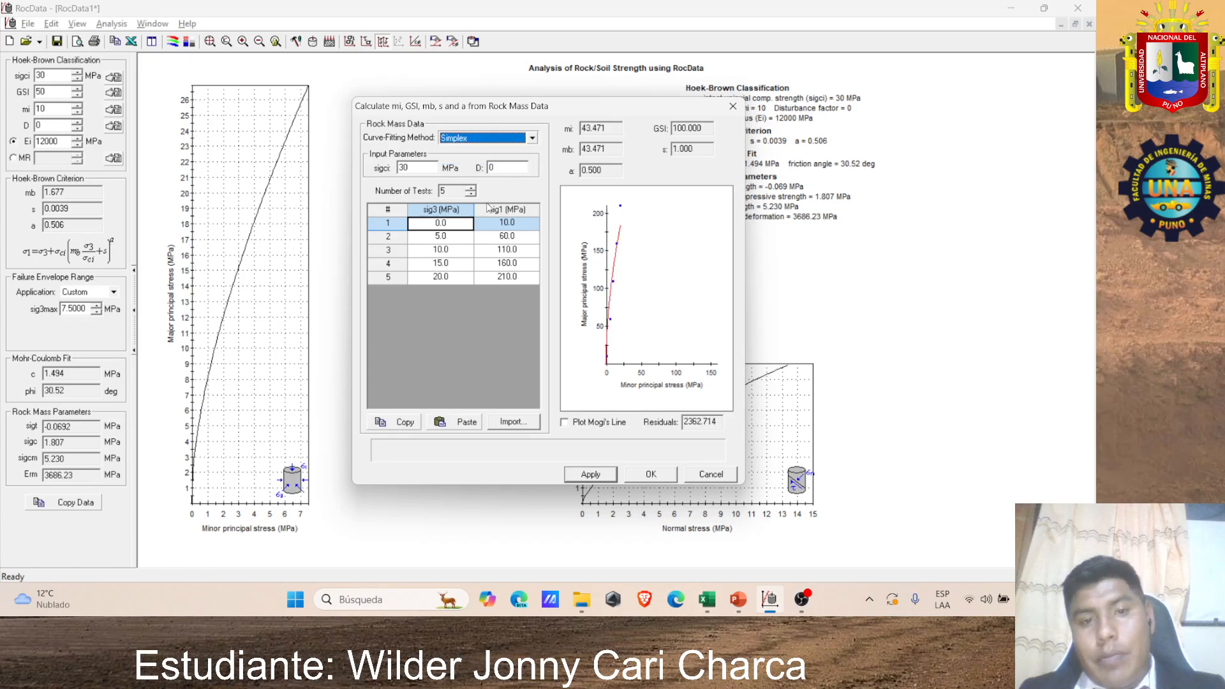
Step: Consult the disturbance factor tables for slopes and tunnels in the PowerPoint presentation to judge the D value, and return to RocData
left_click(518, 168)
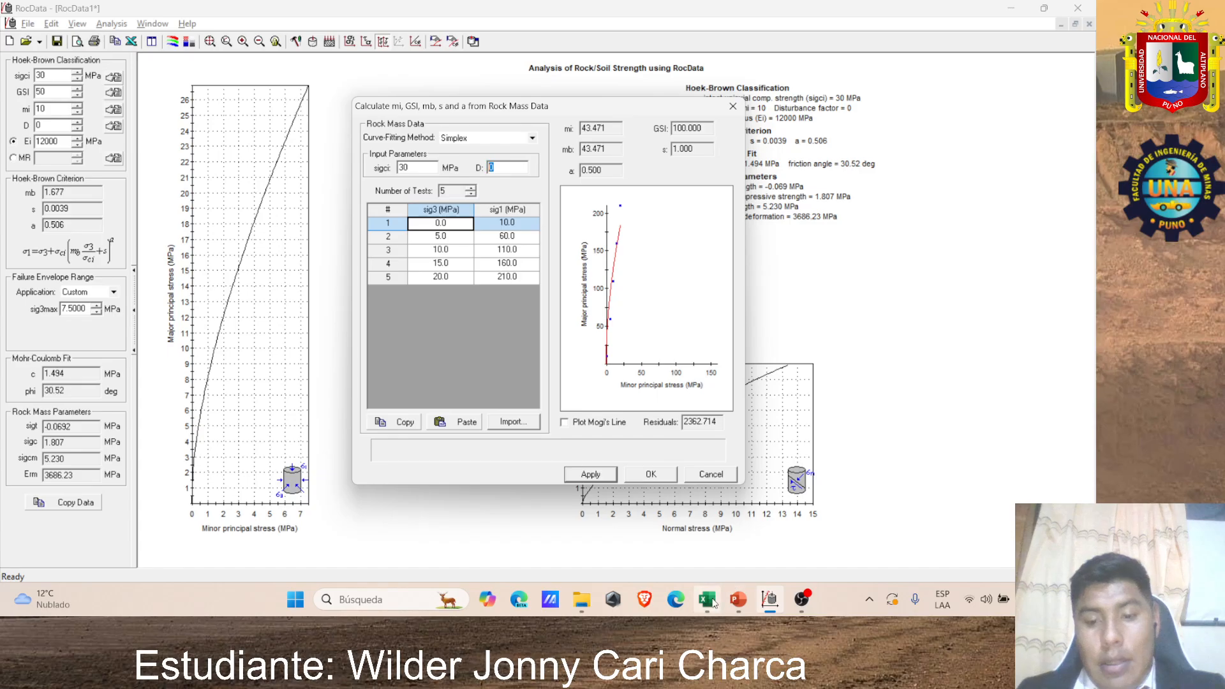
left_click(738, 600)
scroll(633, 413, "up", 4)
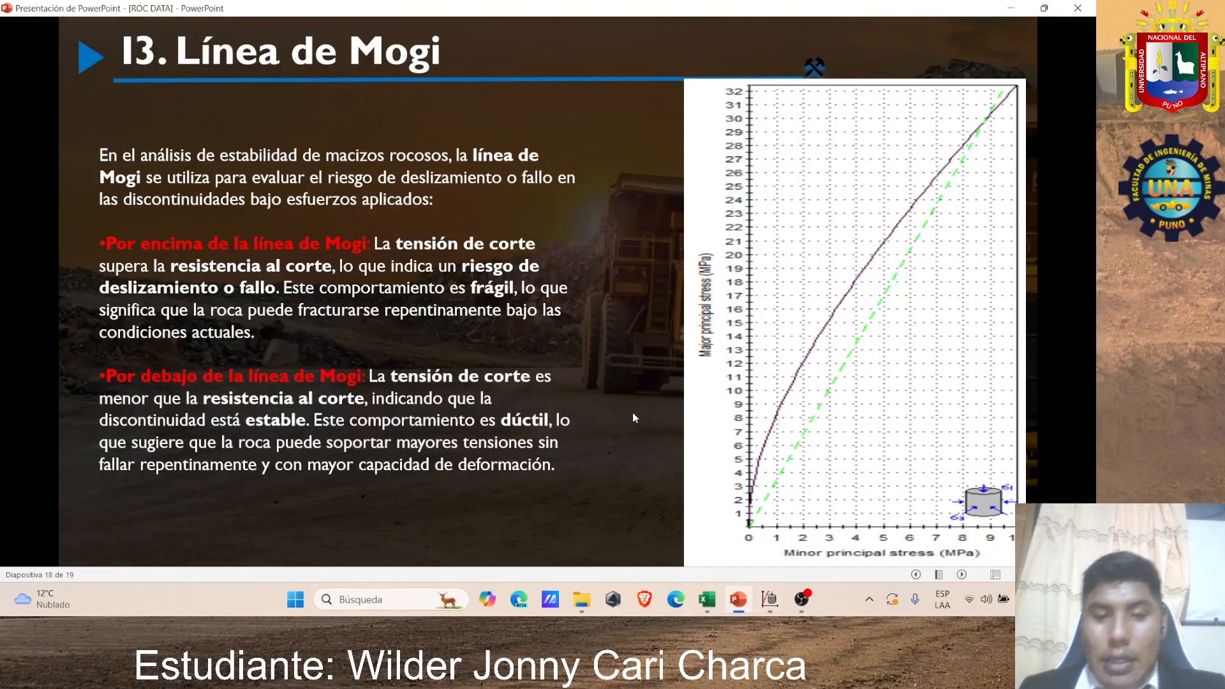
scroll(633, 412, "up", 6)
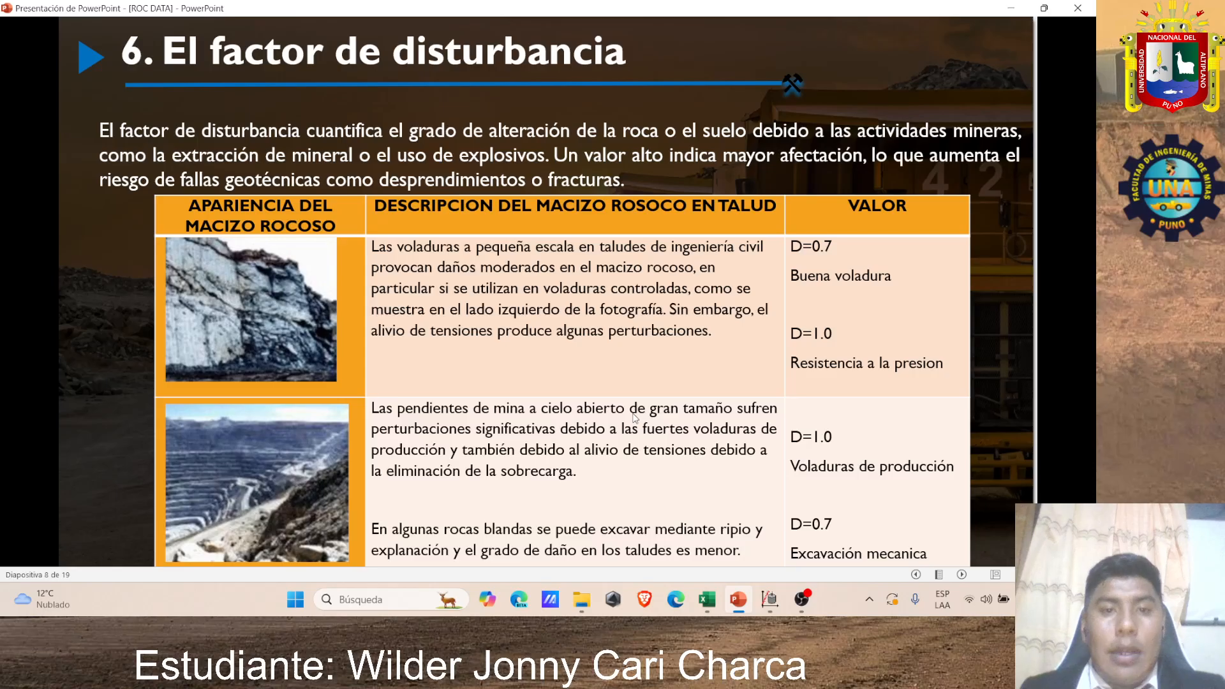
scroll(635, 418, "up", 1)
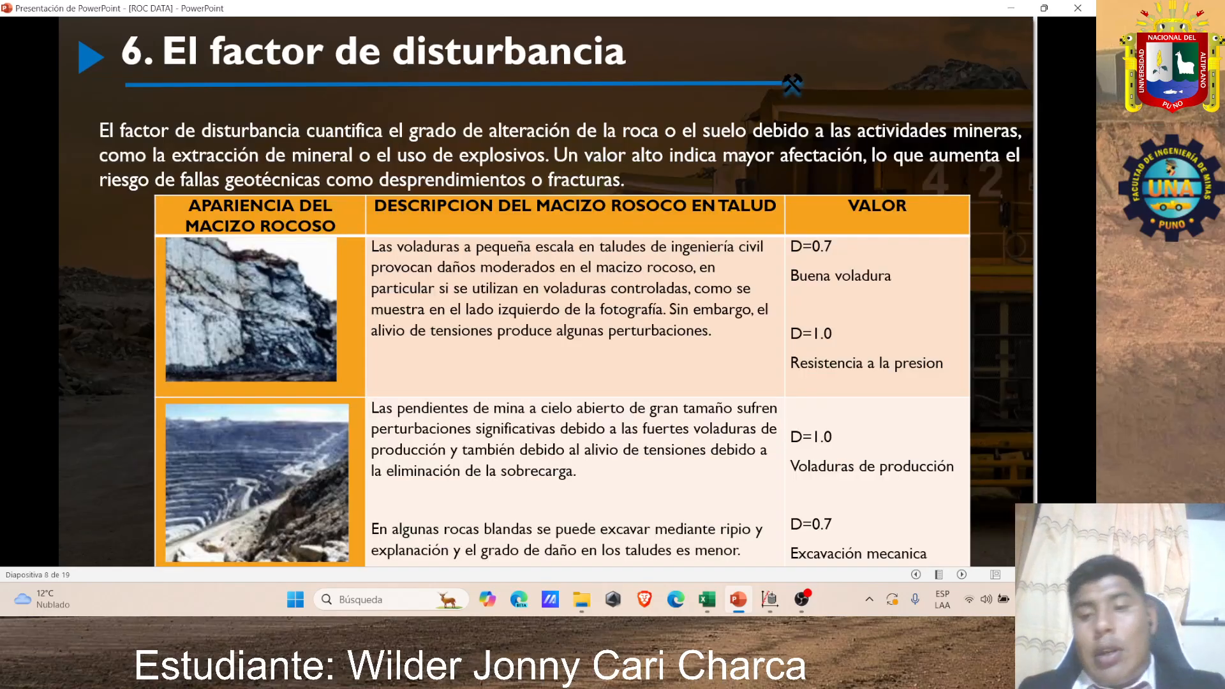
scroll(633, 412, "down", 1)
scroll(633, 412, "up", 1)
scroll(633, 412, "down", 1)
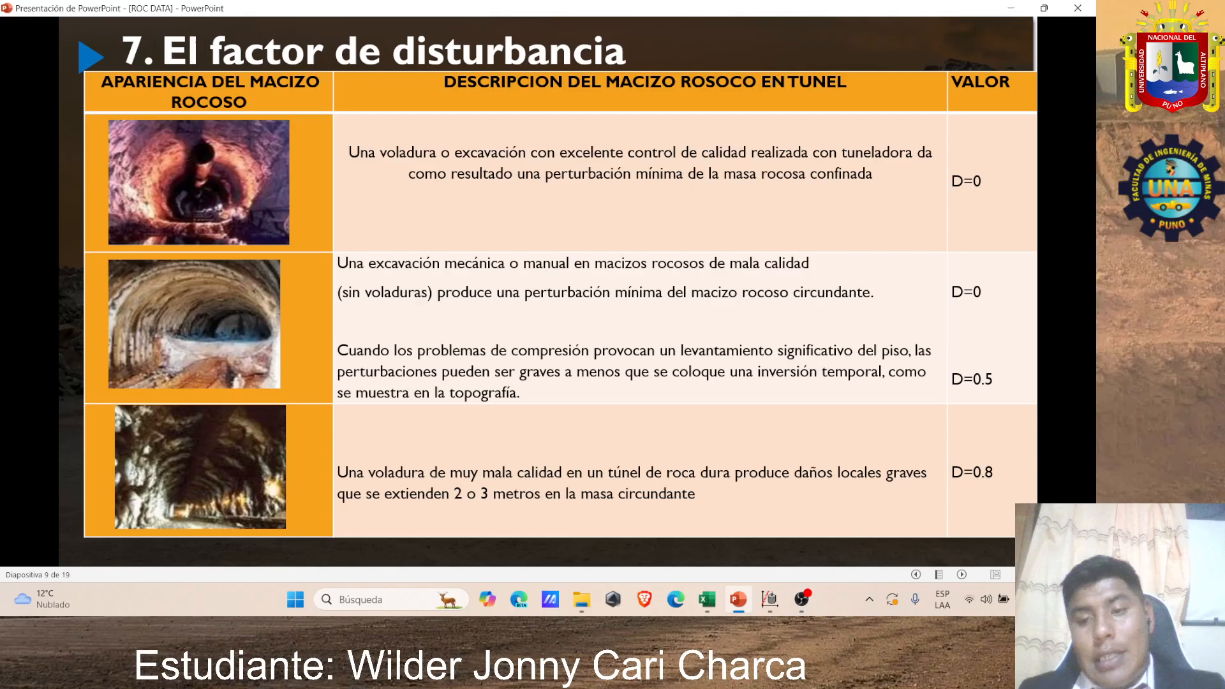
key("alt+Tab")
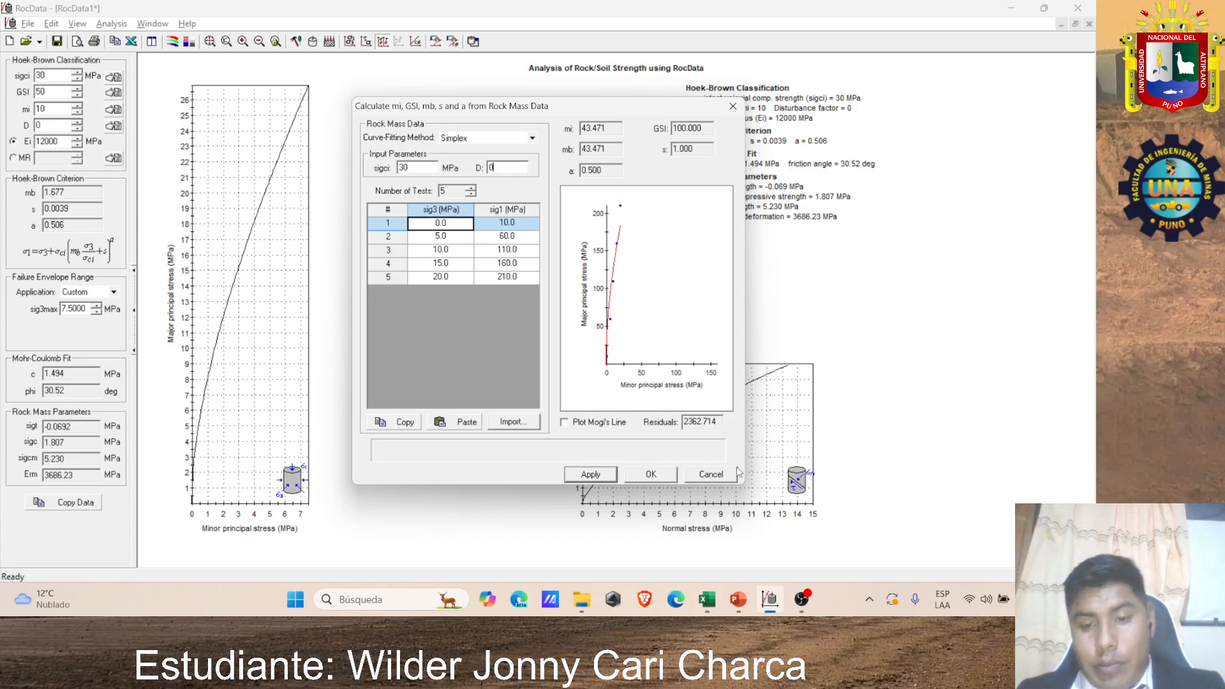
Step: Accept the Simplex fit so its mi, GSI, mb, s and a values go into the analysis
double_click(709, 423)
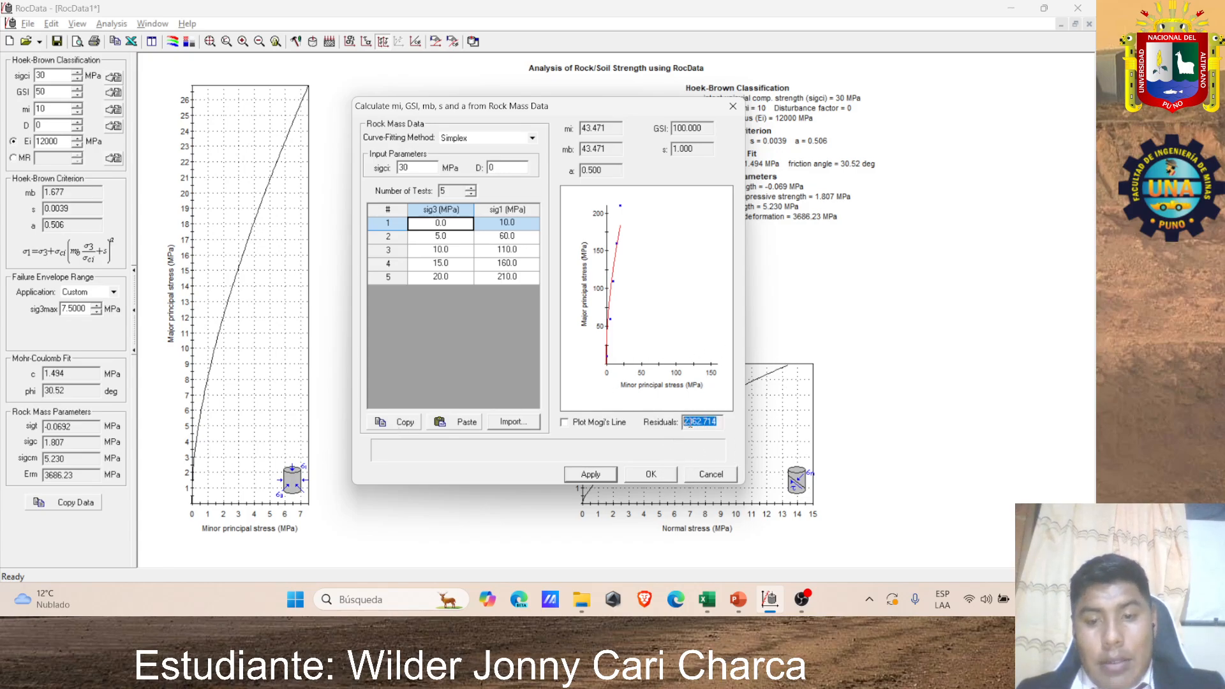
left_click(651, 476)
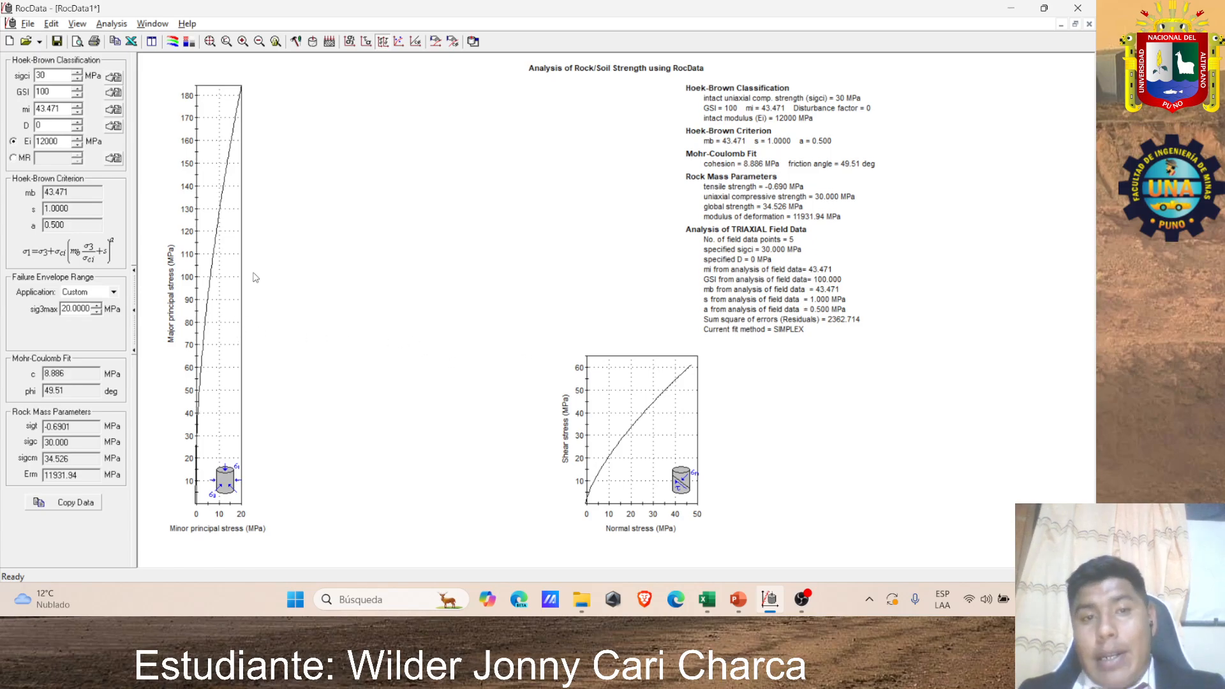
right_click(336, 184)
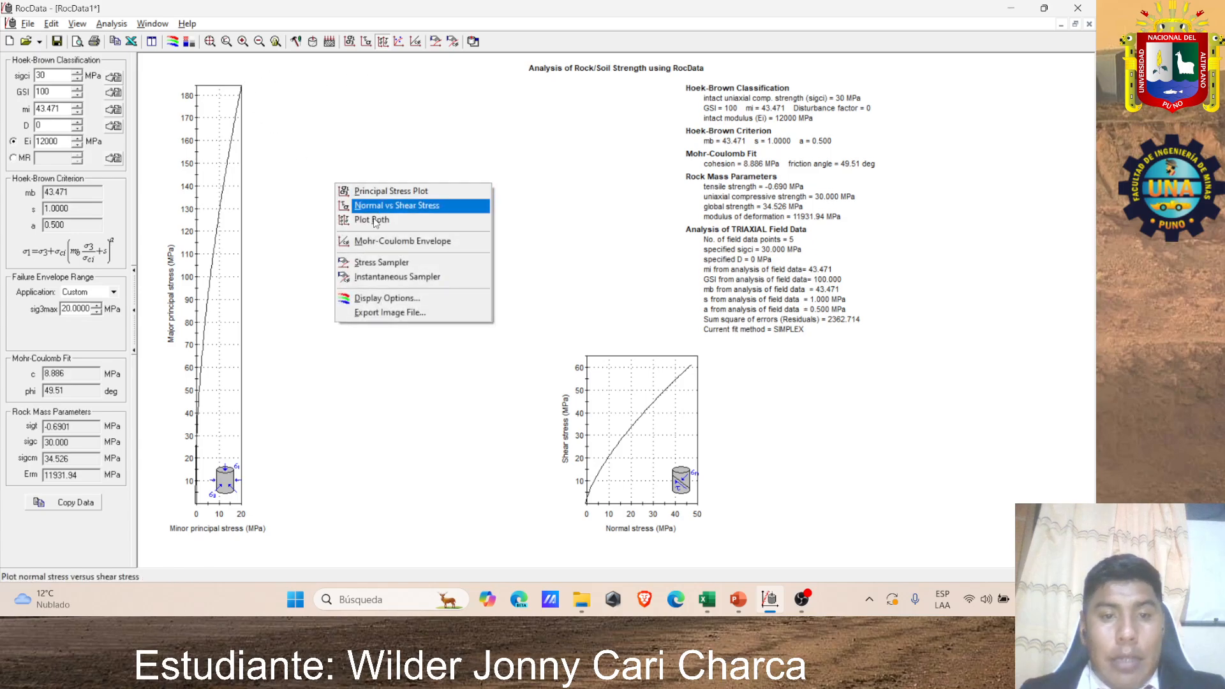
left_click(370, 300)
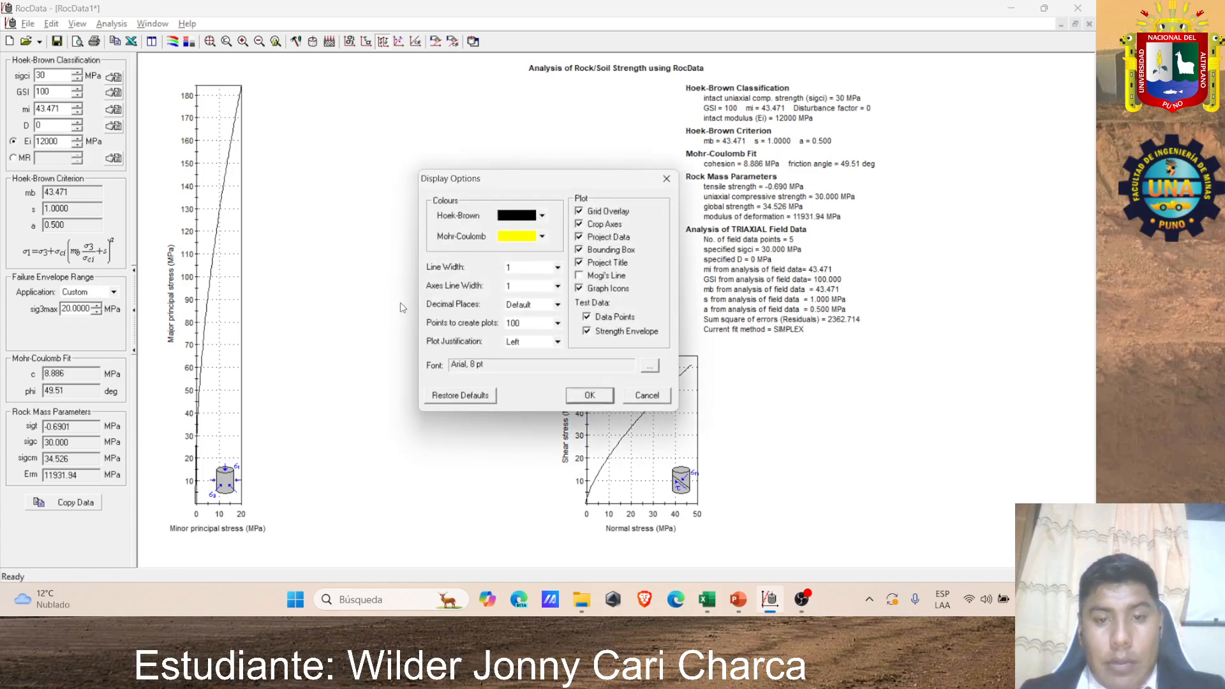
left_click(576, 276)
left_click_drag(582, 181, 692, 71)
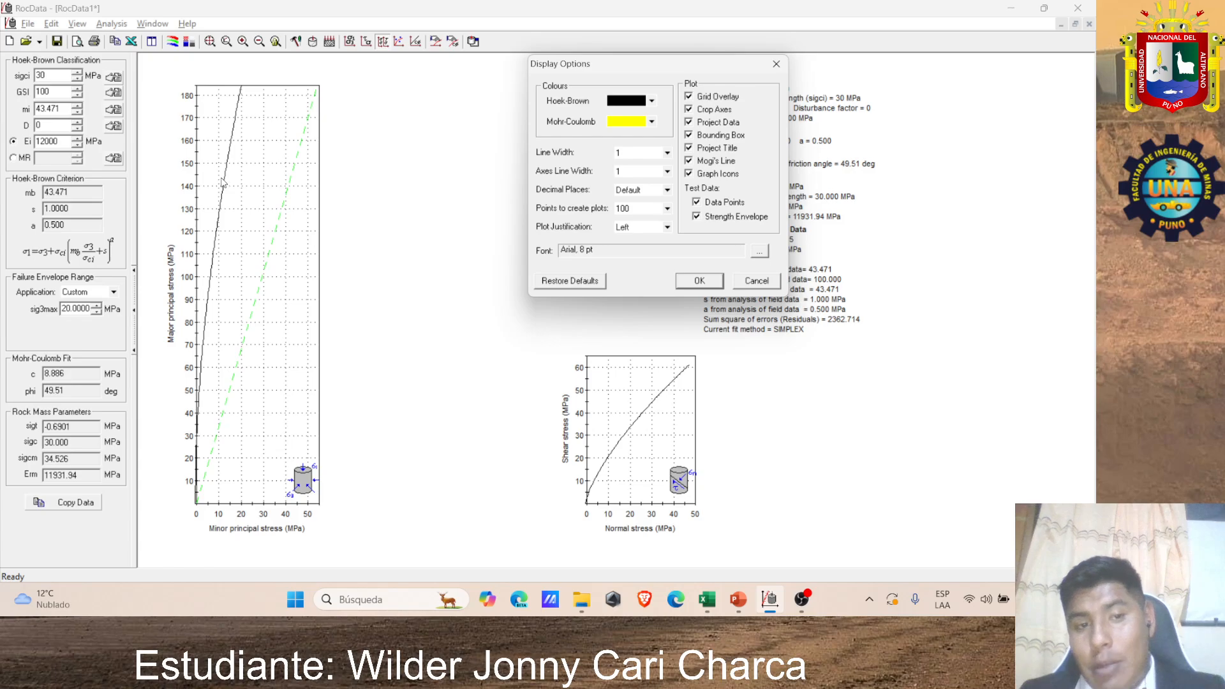
left_click(776, 64)
left_click(349, 40)
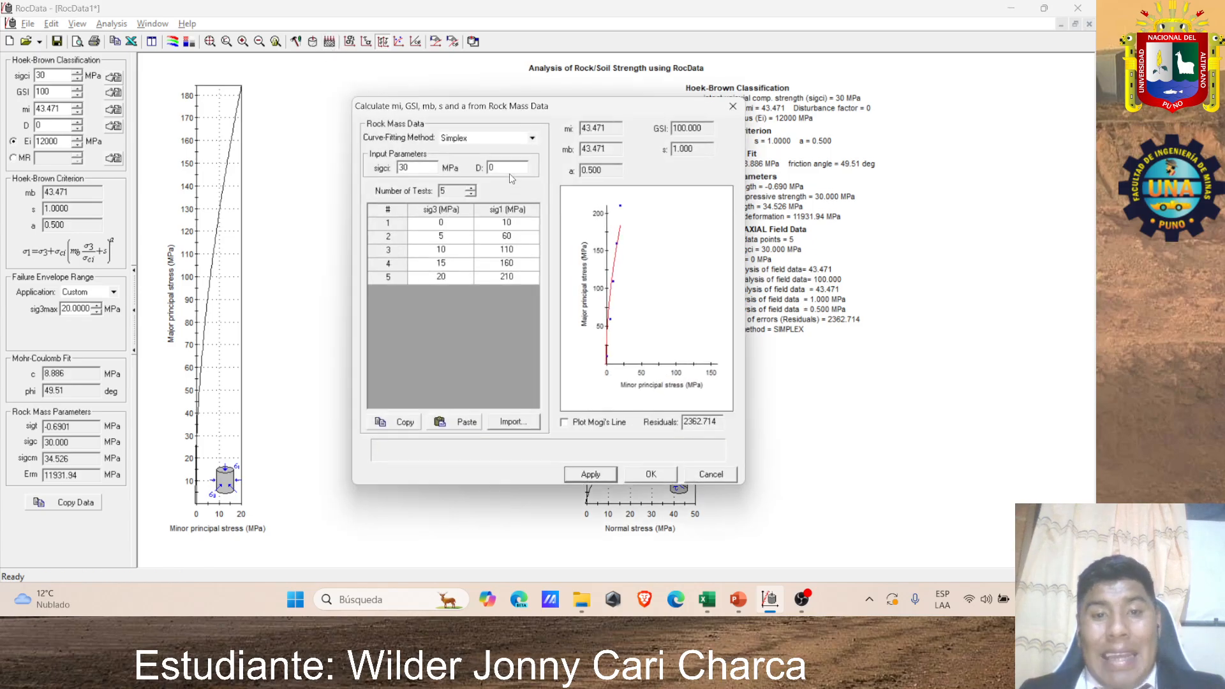
left_click(733, 108)
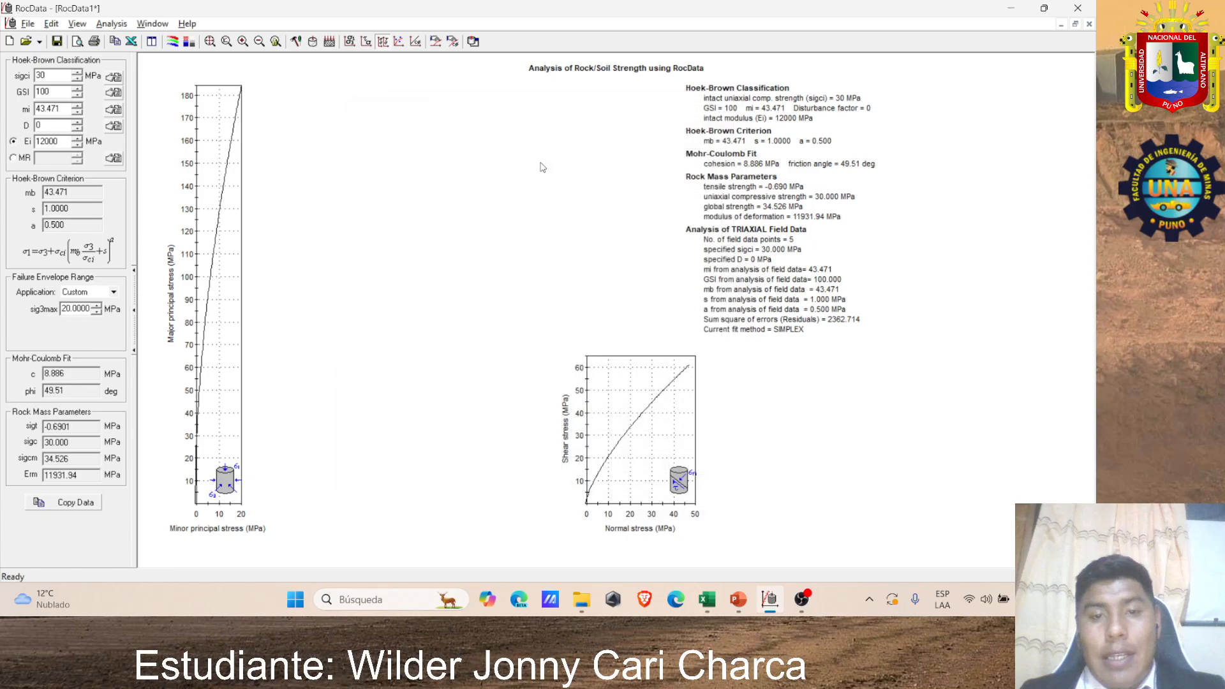
Step: Turn on Mogi's Line in the plot display options and accept the setting
right_click(464, 200)
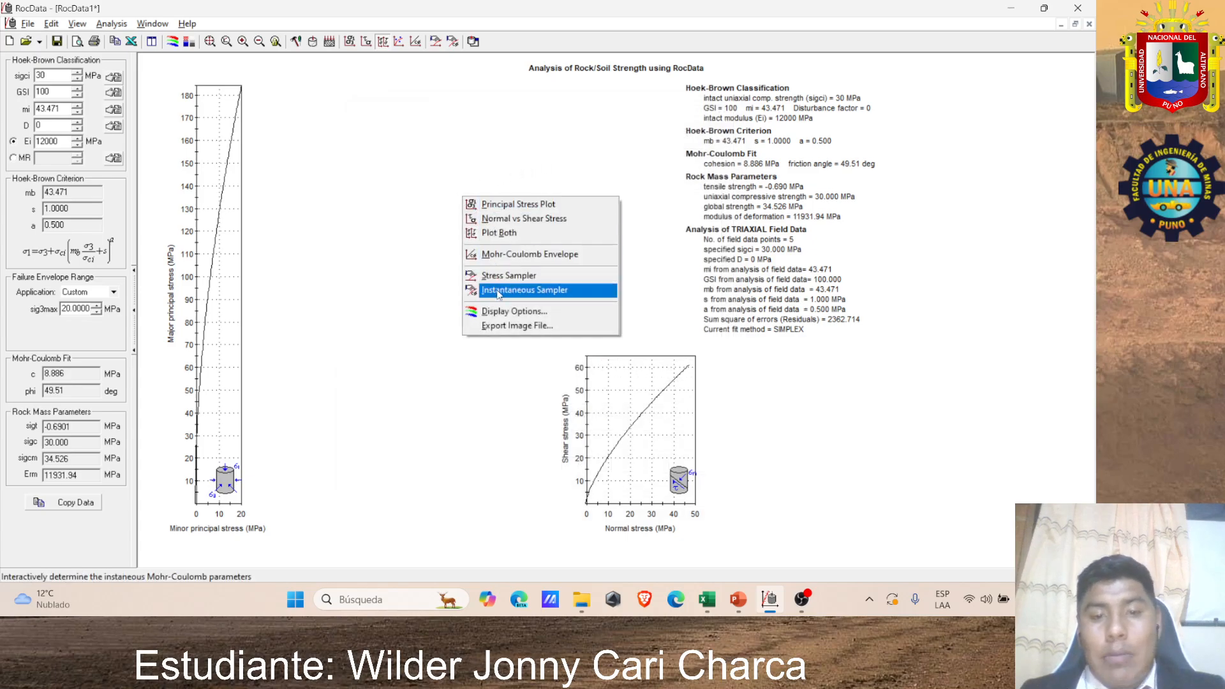
left_click(511, 311)
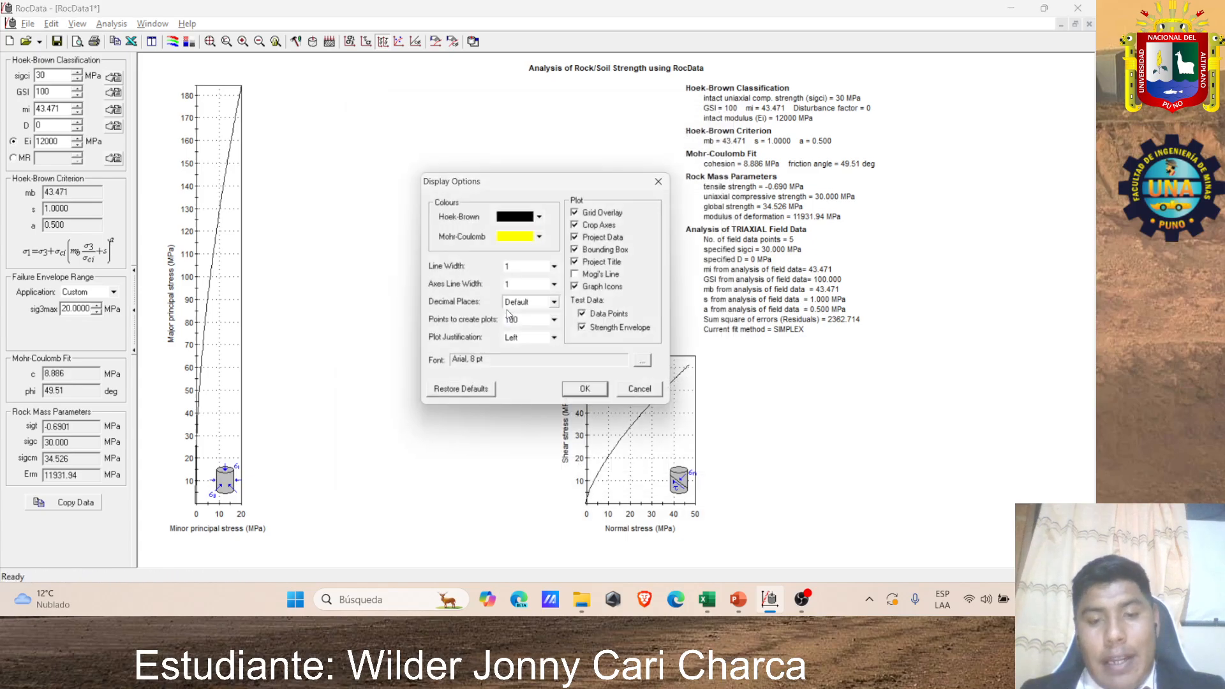
left_click(579, 276)
left_click(590, 396)
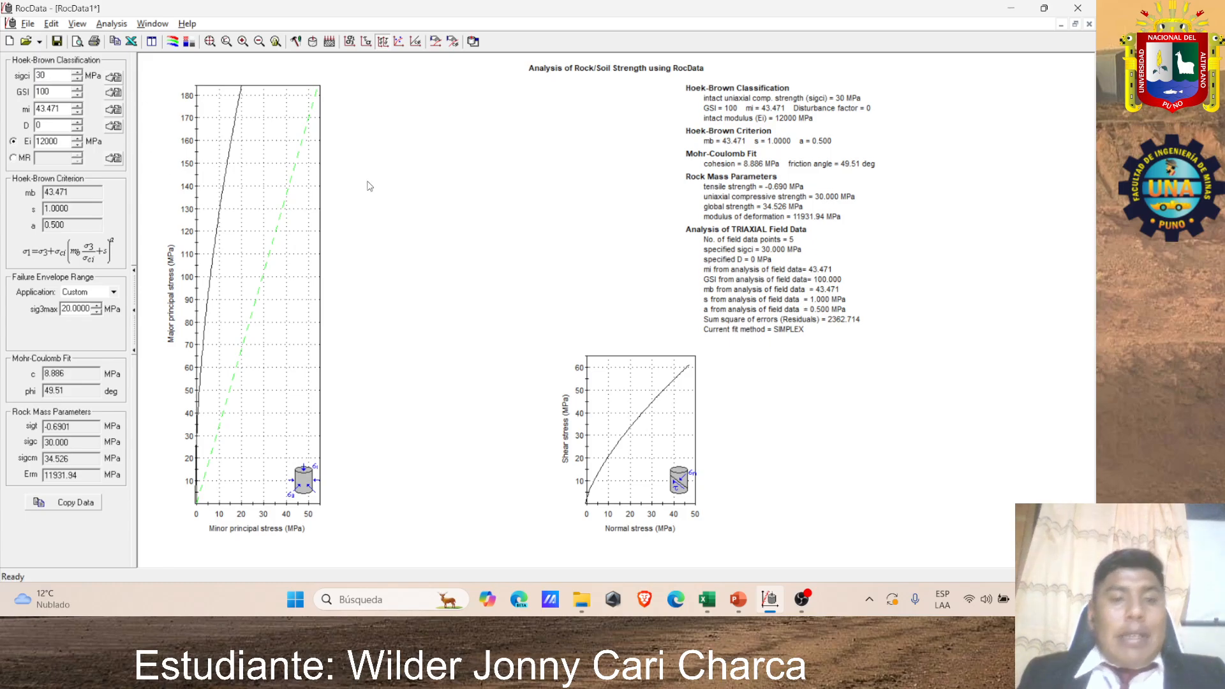
Step: Consult the Hoek & Brown criterion slides in the PowerPoint presentation for the parameter definitions and constant tables, and return to RocData
key("alt+Tab")
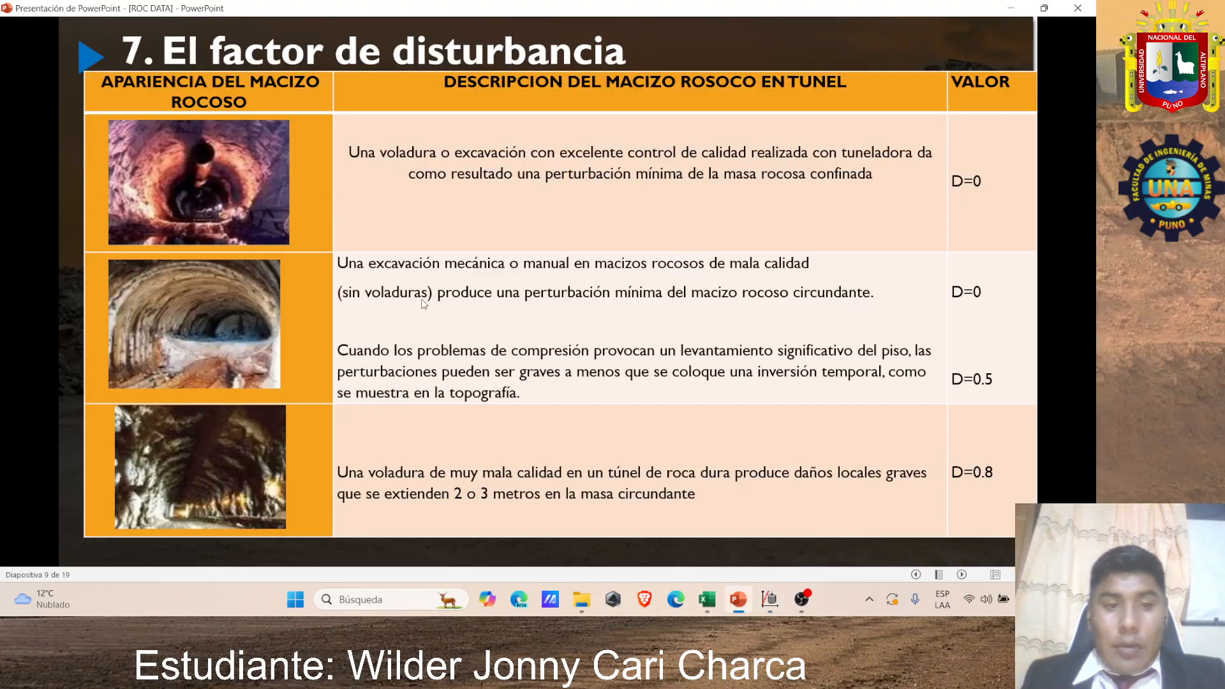
scroll(665, 388, "down", 4)
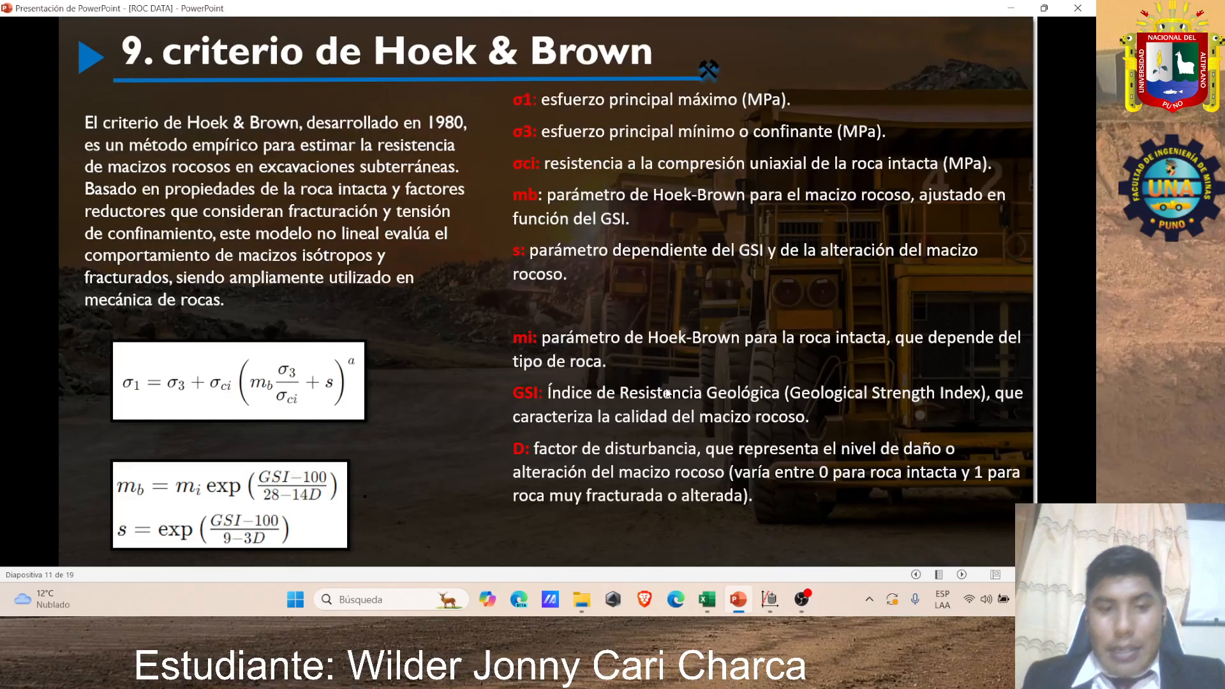
scroll(665, 387, "down", 1)
scroll(665, 388, "up", 1)
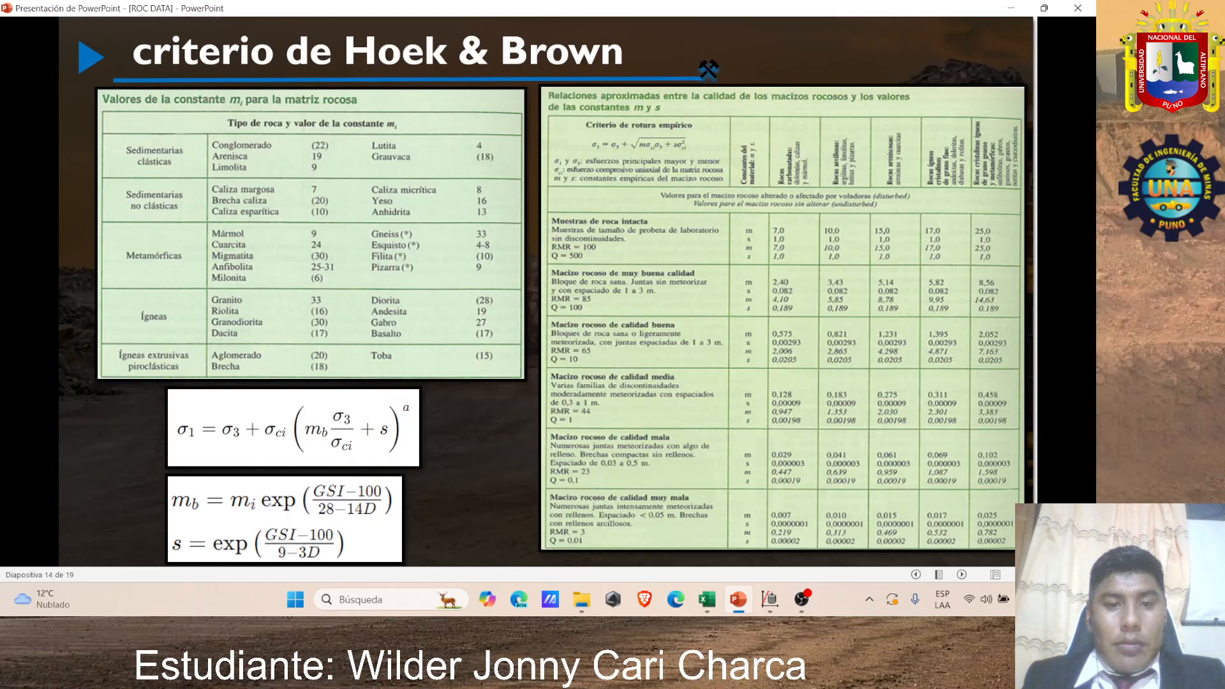
scroll(665, 388, "up", 1)
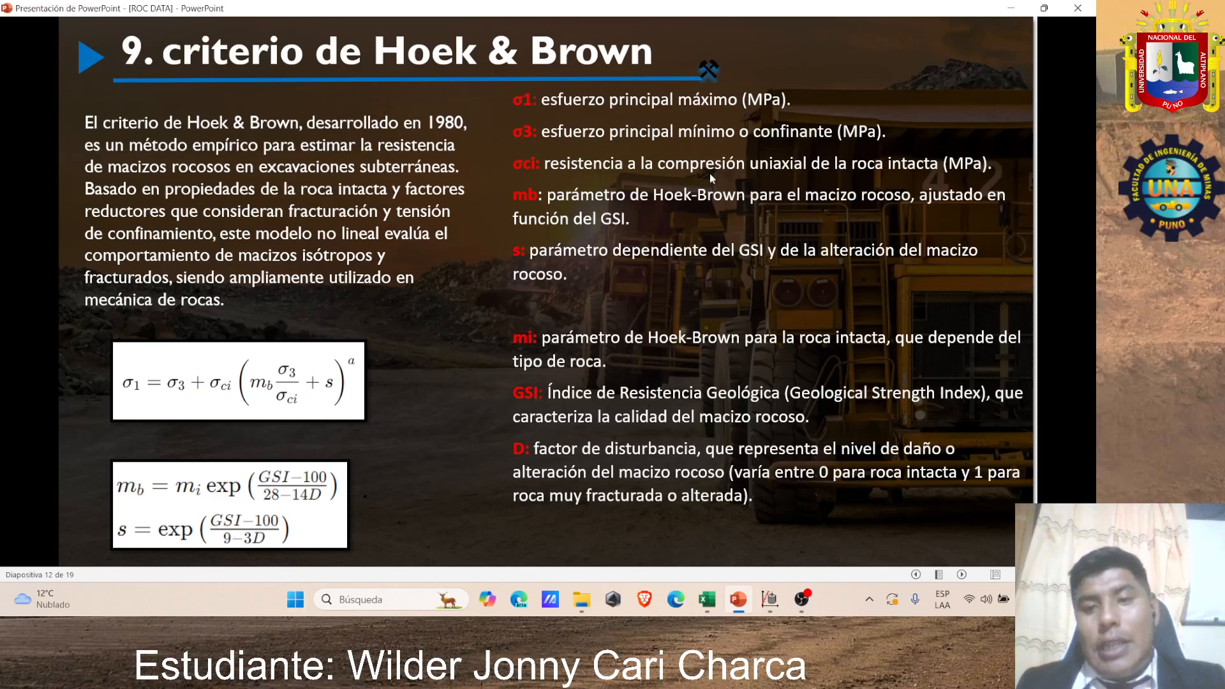
key("alt+Tab")
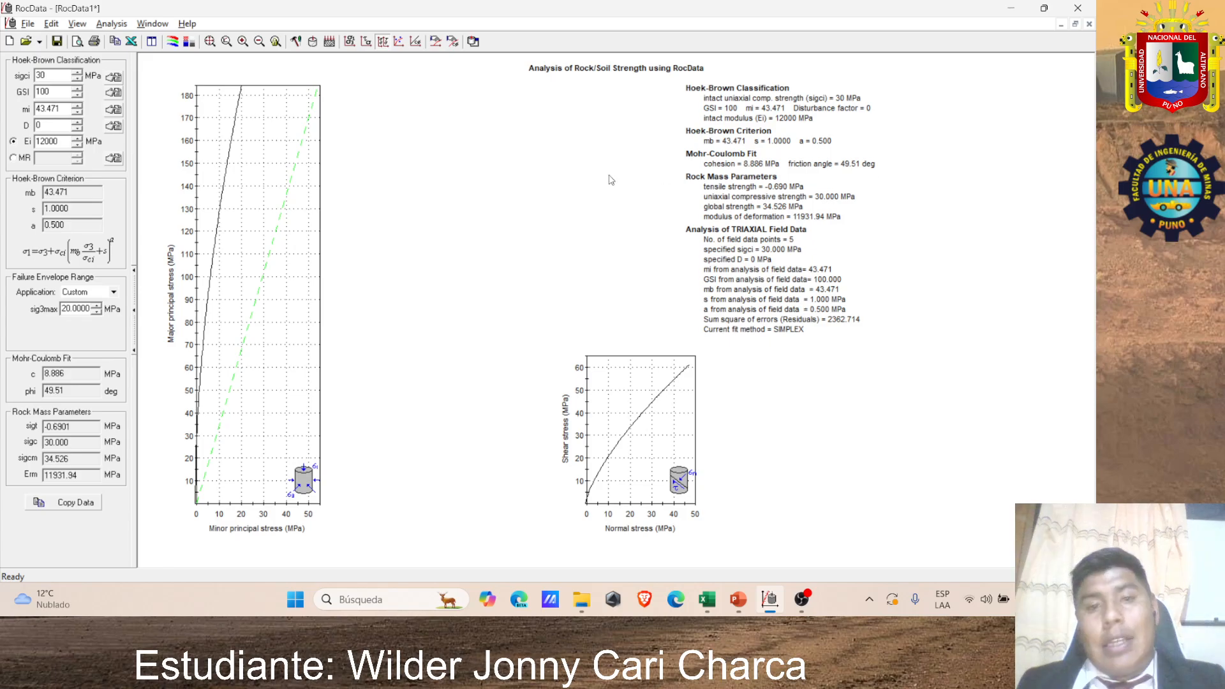
Step: Set the intact uniaxial compressive strength to 175 MPa using the 100-250 MPa field estimate class, and accept it
left_click(112, 77)
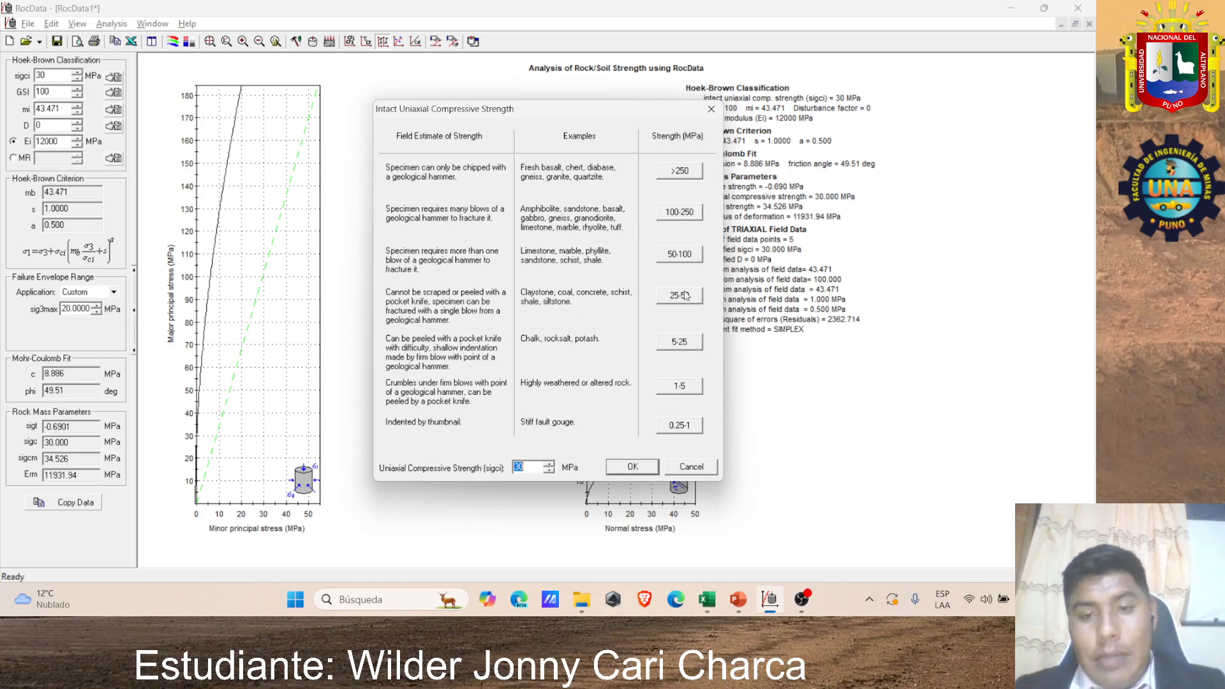
left_click(681, 256)
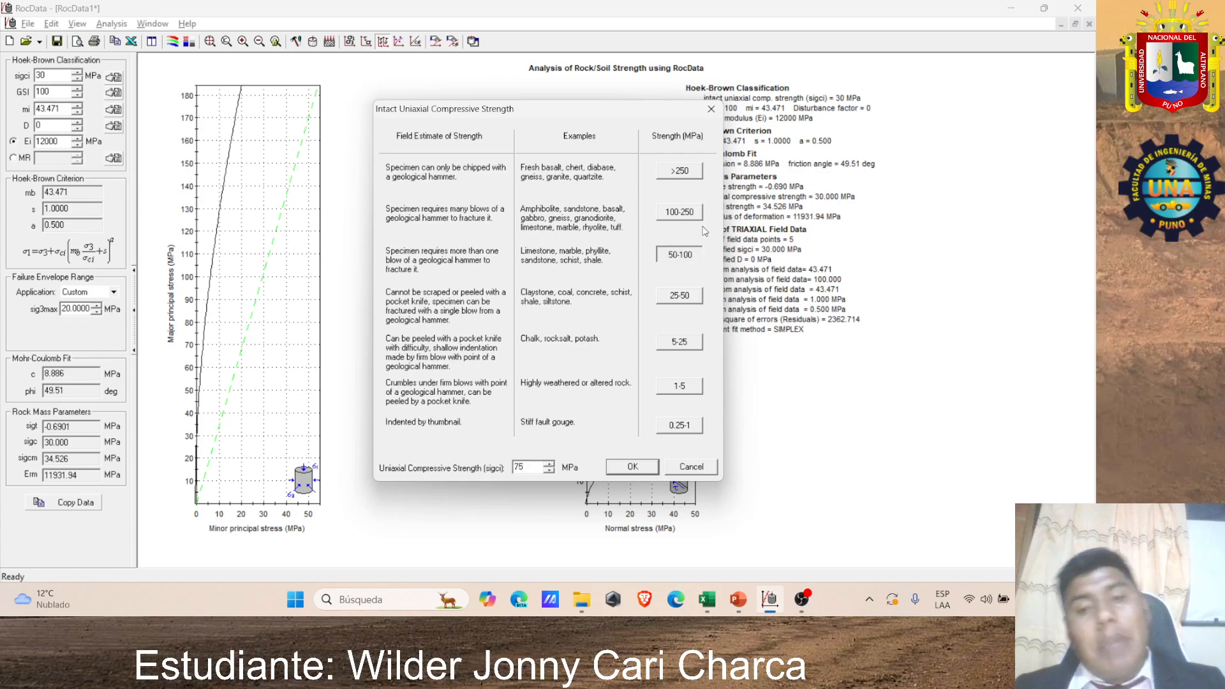
left_click(684, 218)
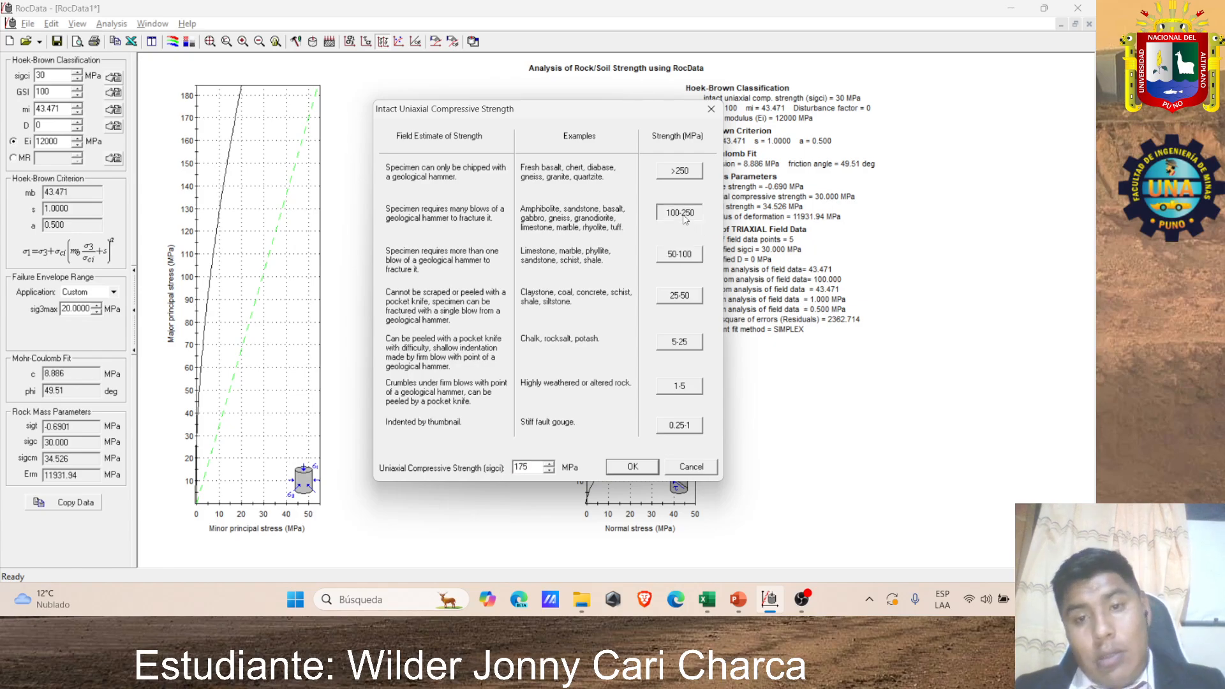
left_click(678, 179)
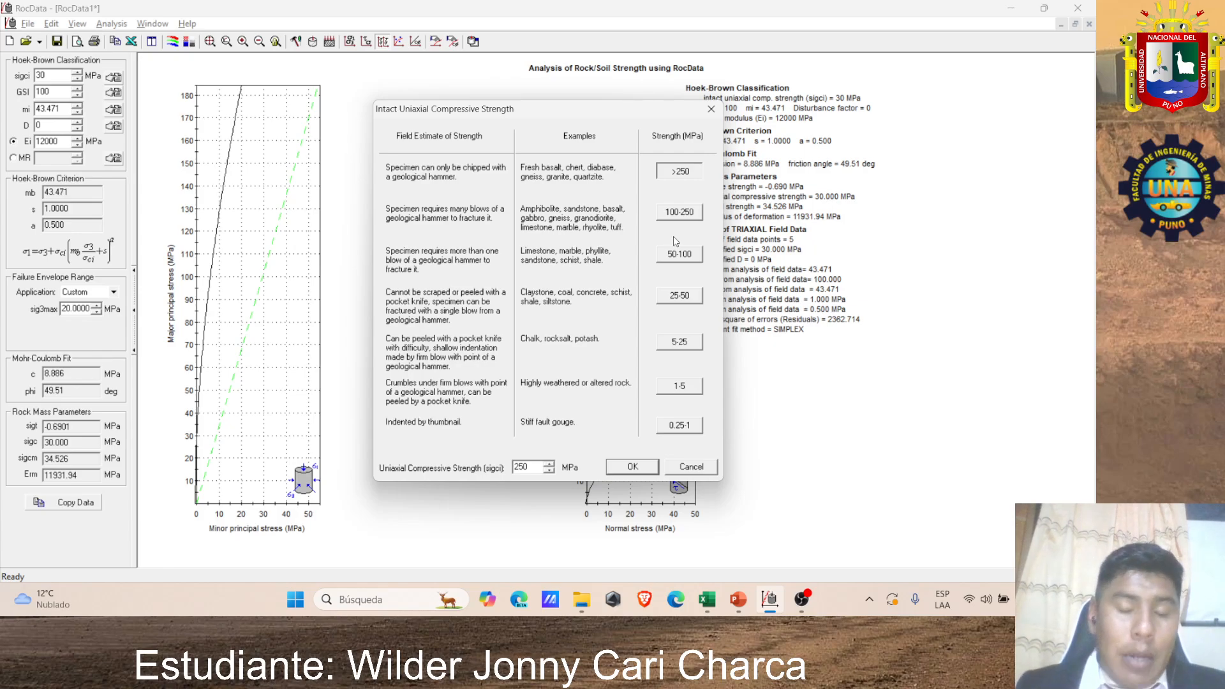
left_click(679, 254)
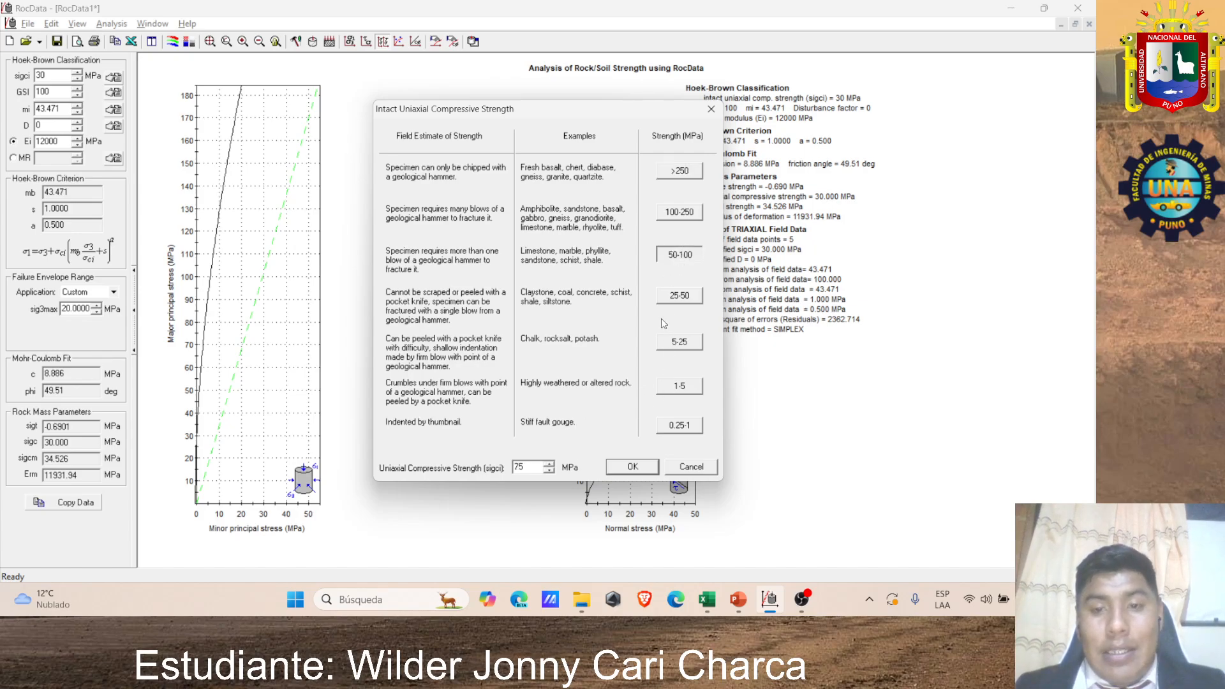
left_click(679, 213)
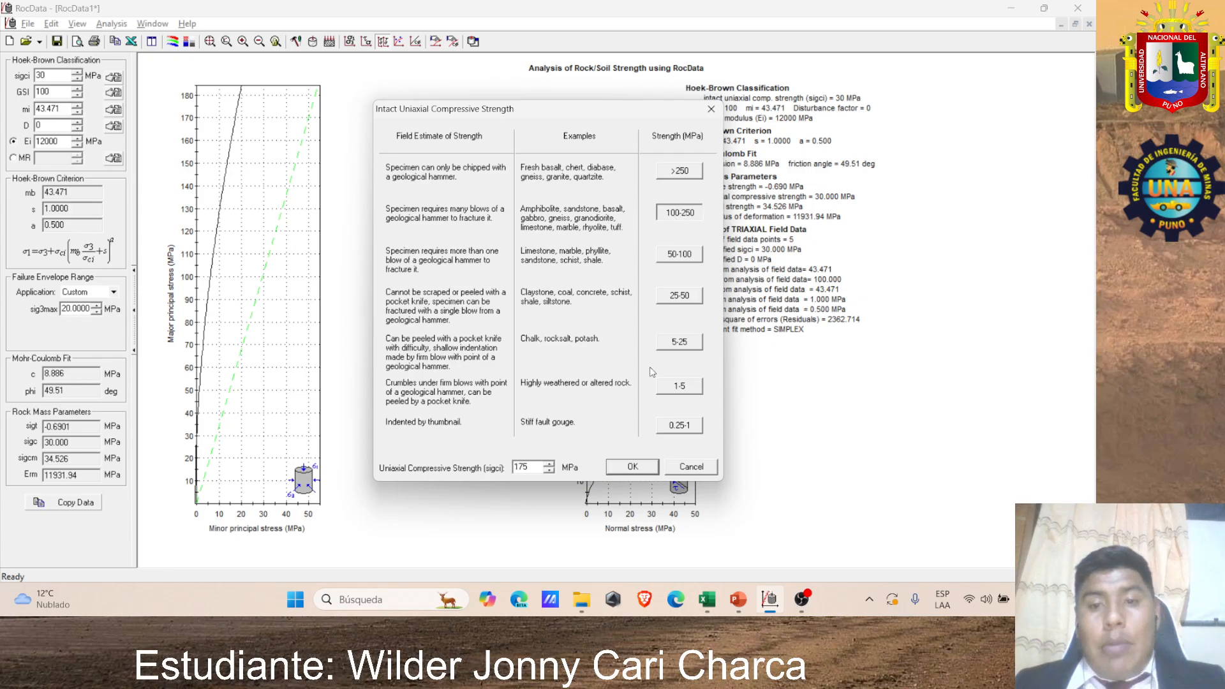
left_click(632, 467)
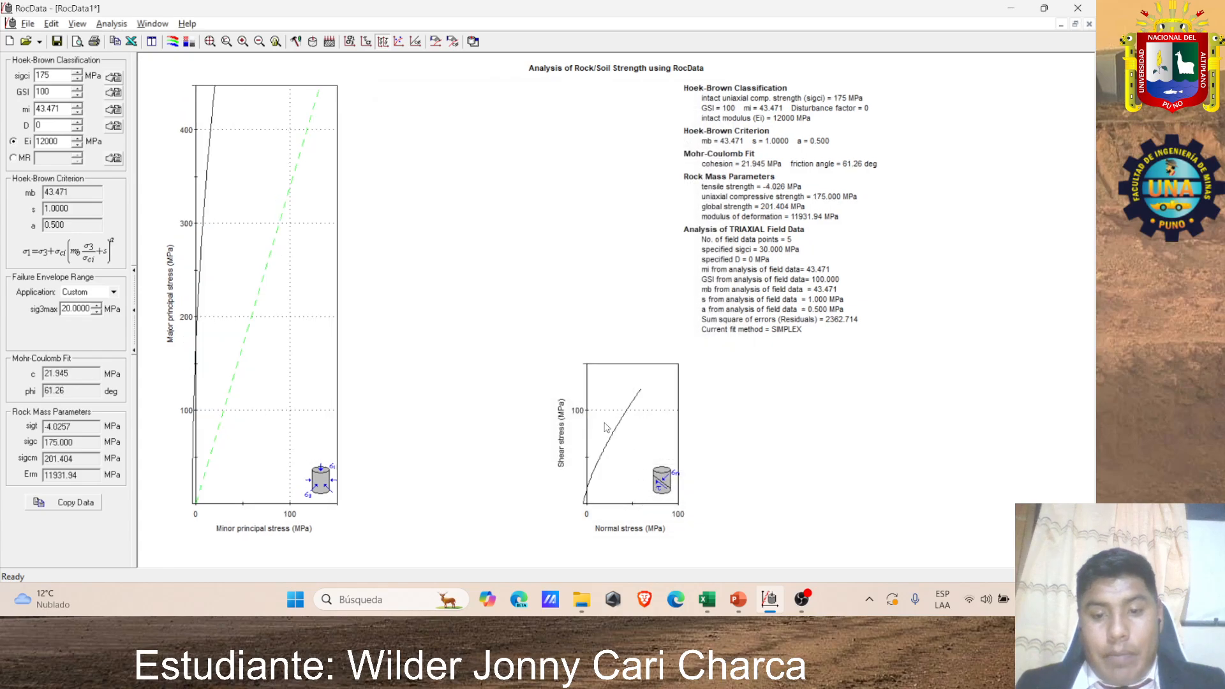
Step: Compare the Flysch and General GSI charts, and accept a GSI of 58 from the General chart under good surface conditions
left_click(113, 92)
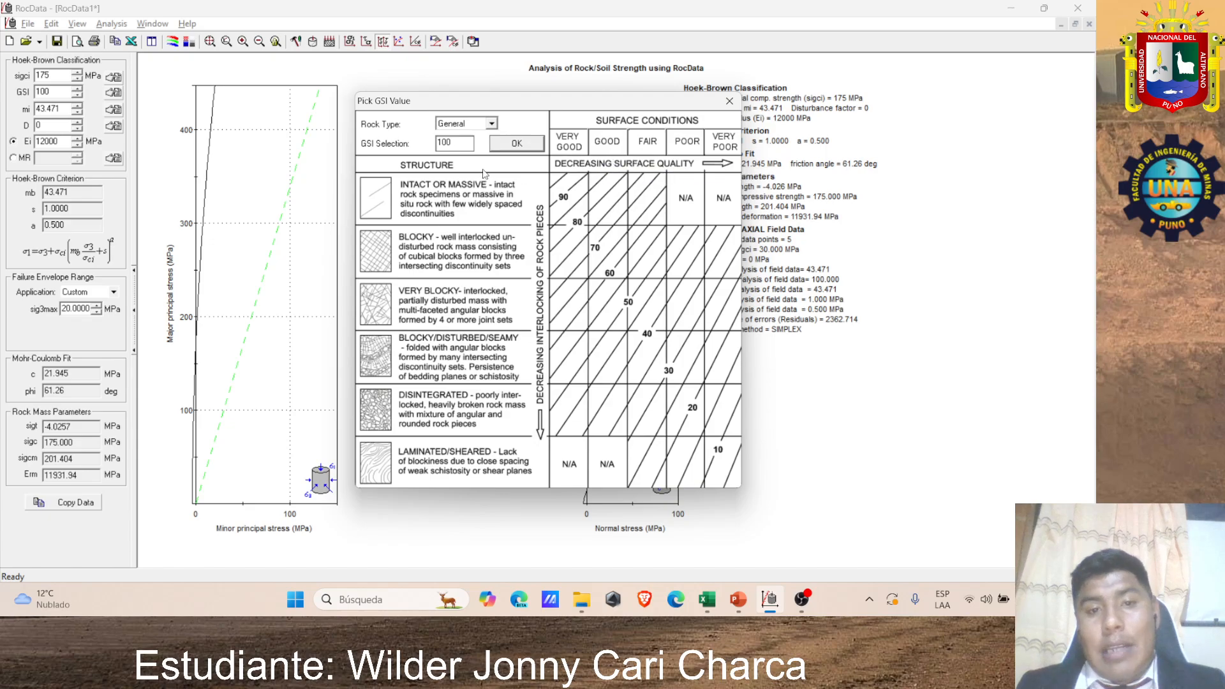
left_click(491, 127)
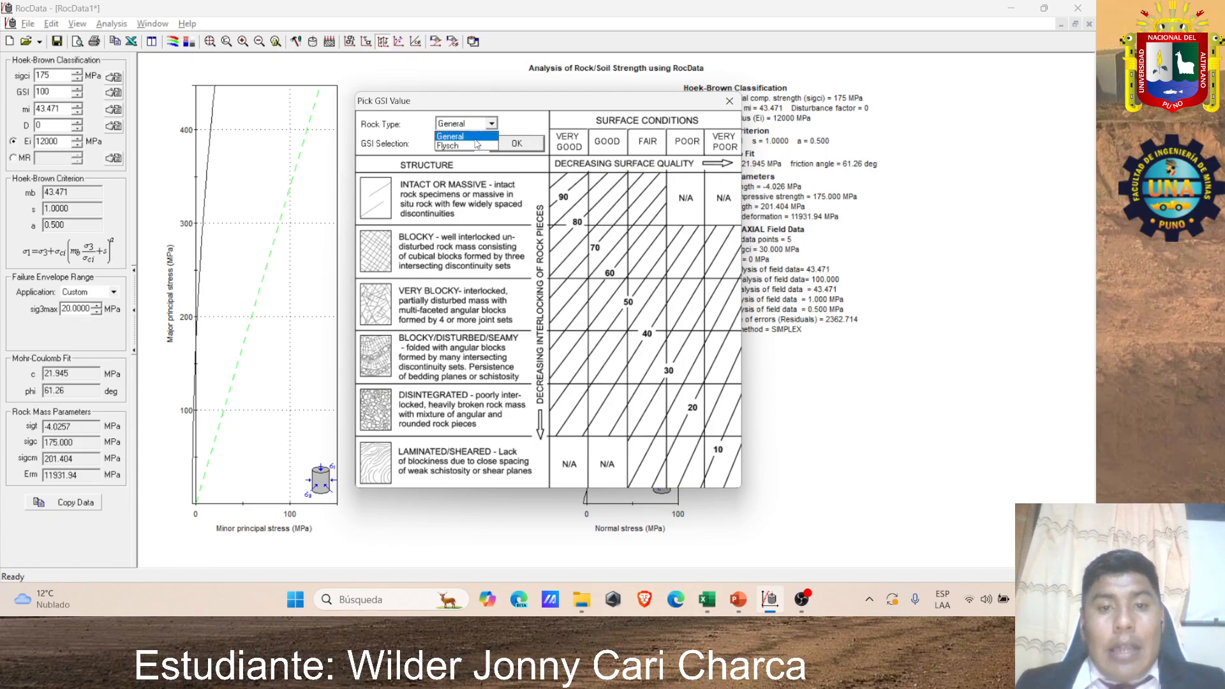
left_click(471, 146)
left_click(400, 161)
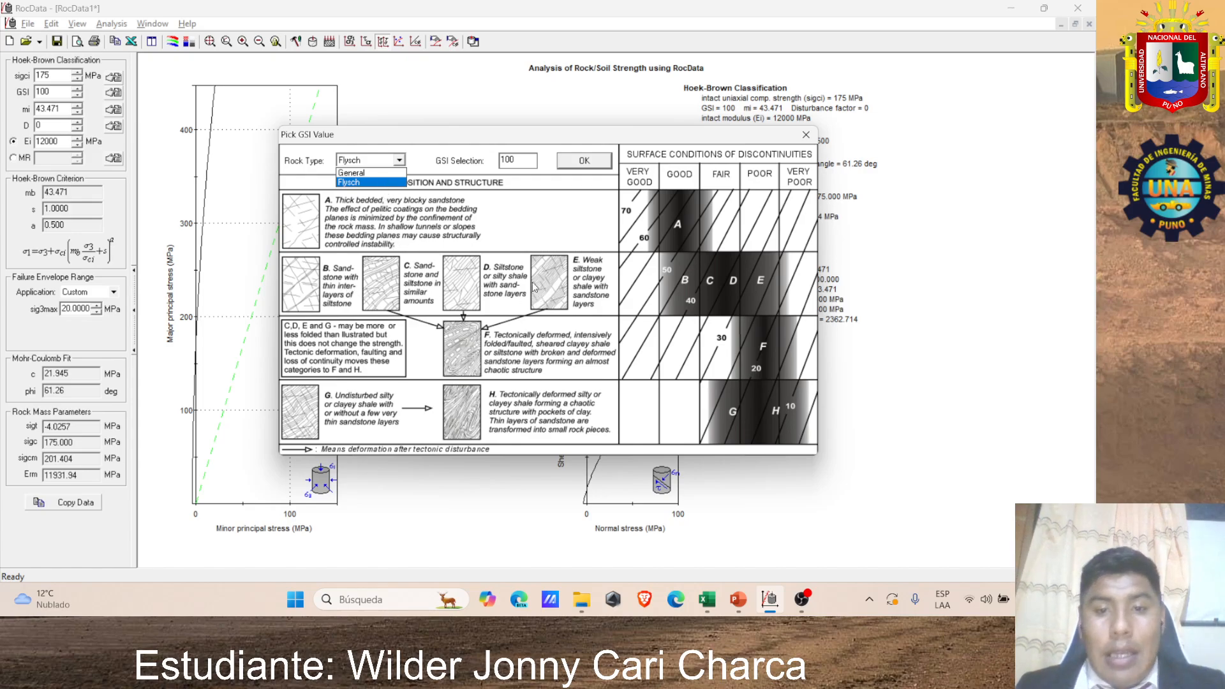
left_click(375, 177)
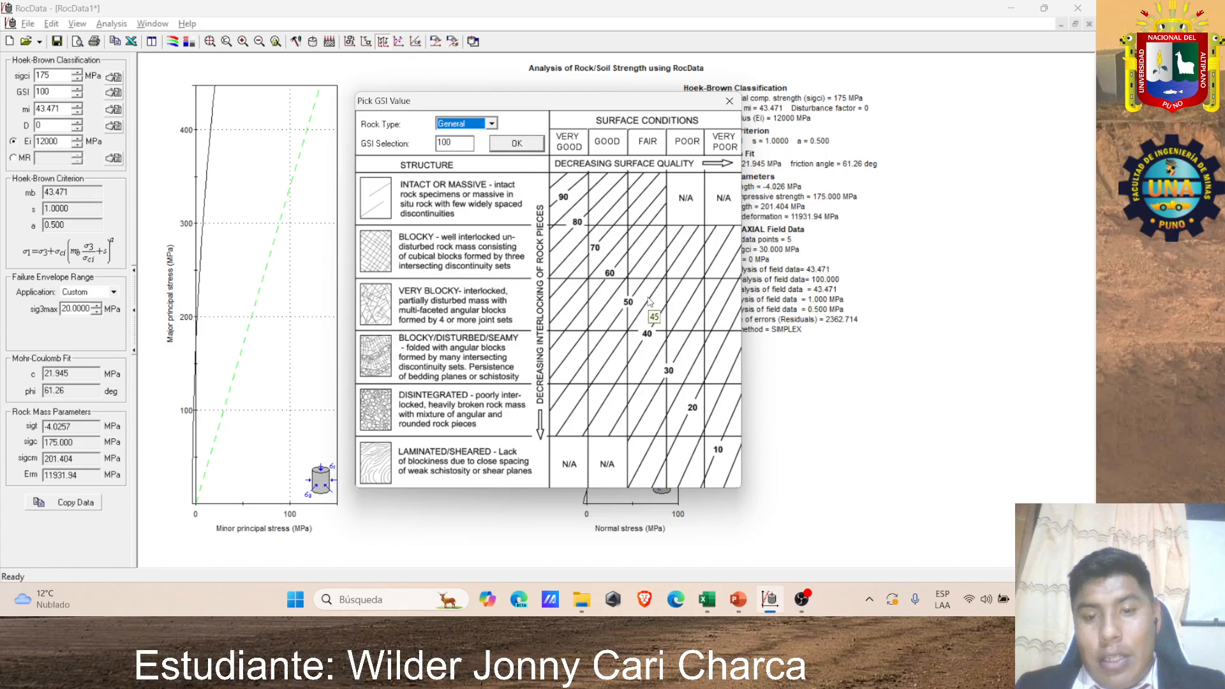
left_click(609, 287)
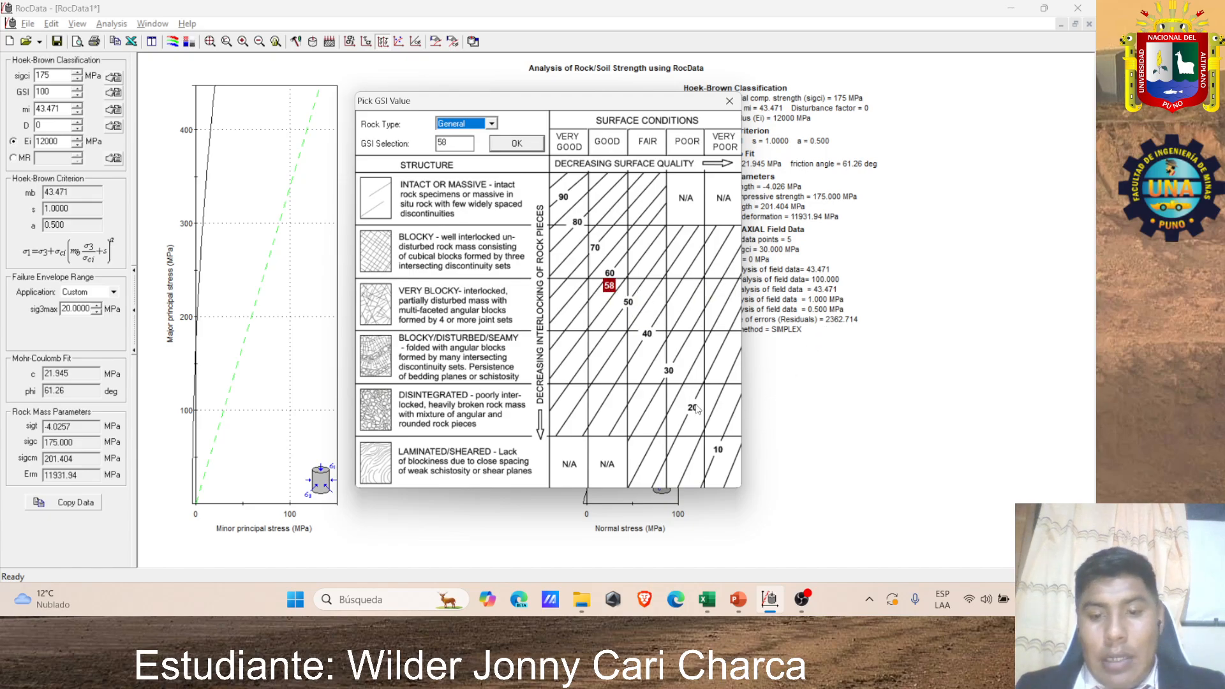
left_click(516, 144)
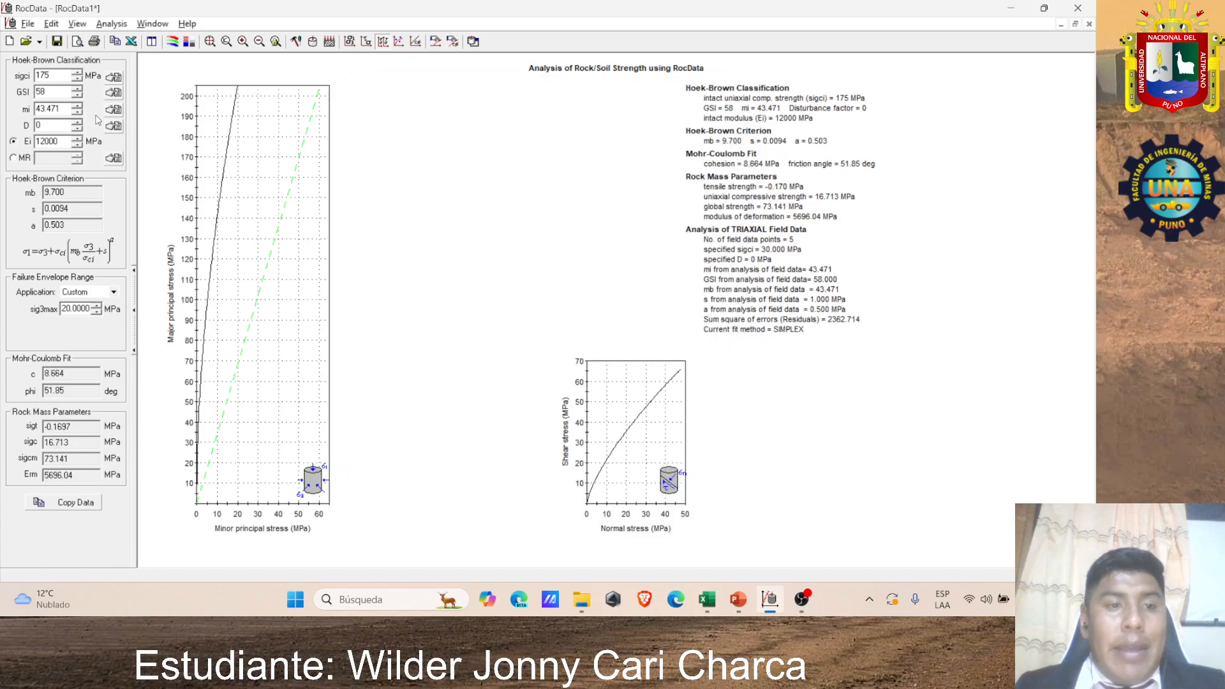
Step: Browse the list of mi values by rock and select Andesite, giving an mi of 25
key("alt+Tab")
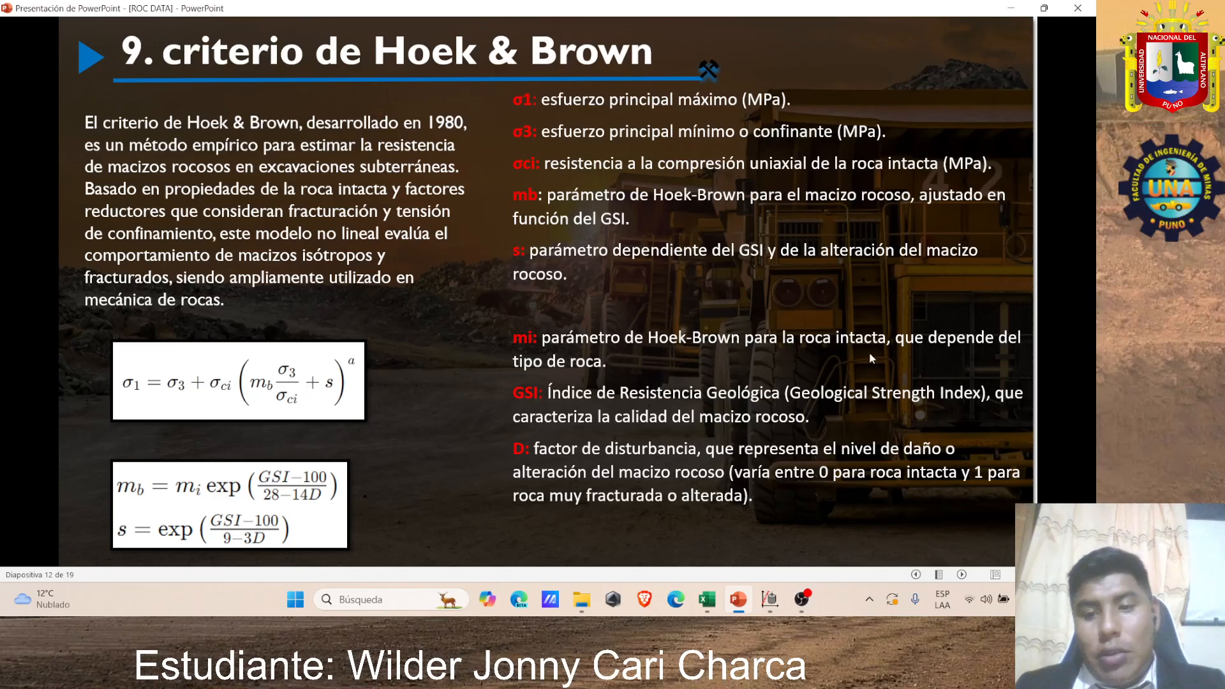
key("alt+Tab")
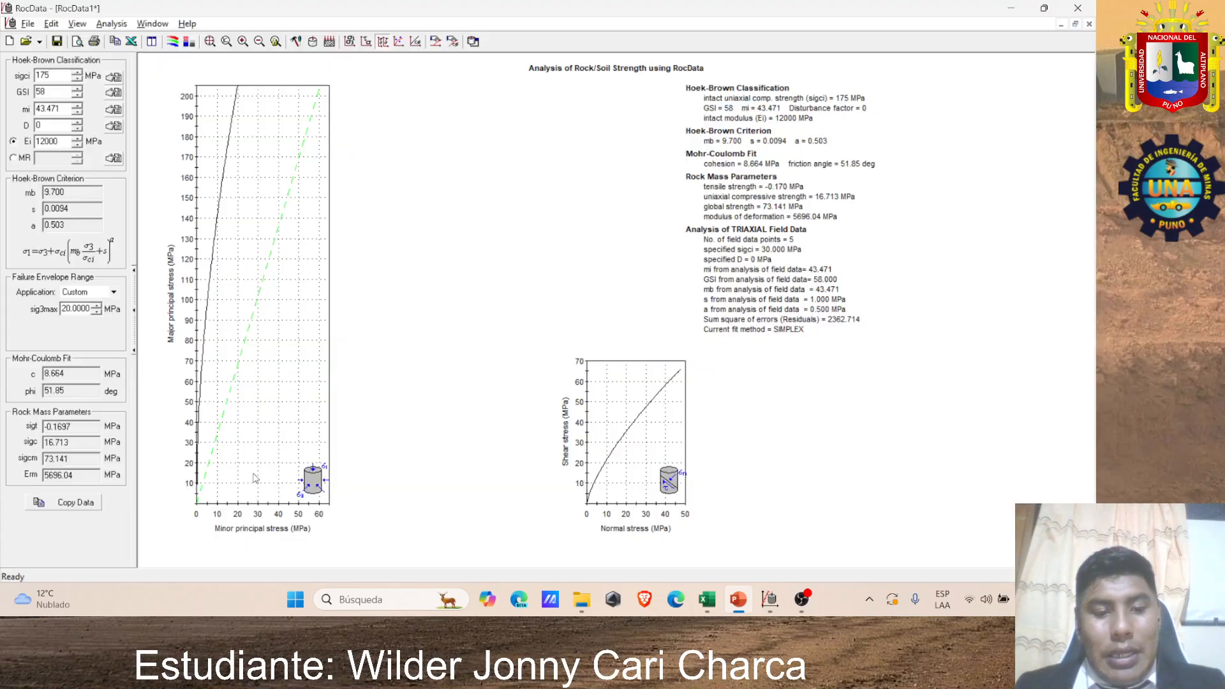
left_click(114, 110)
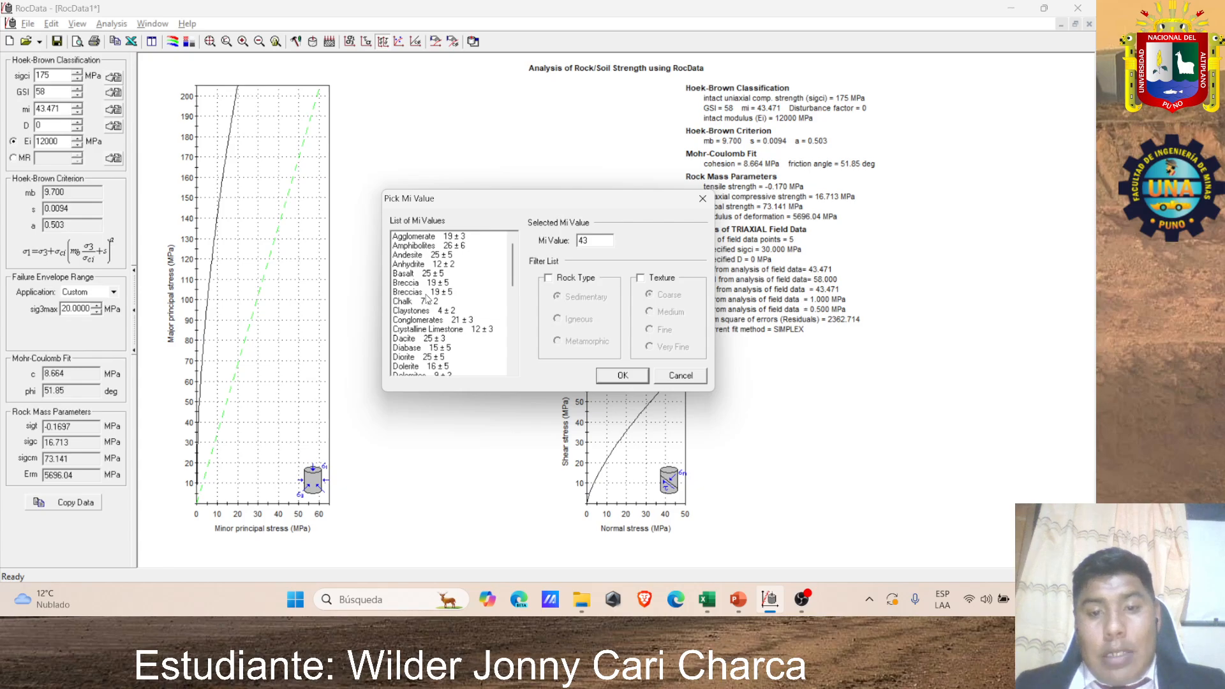
scroll(429, 298, "down", 7)
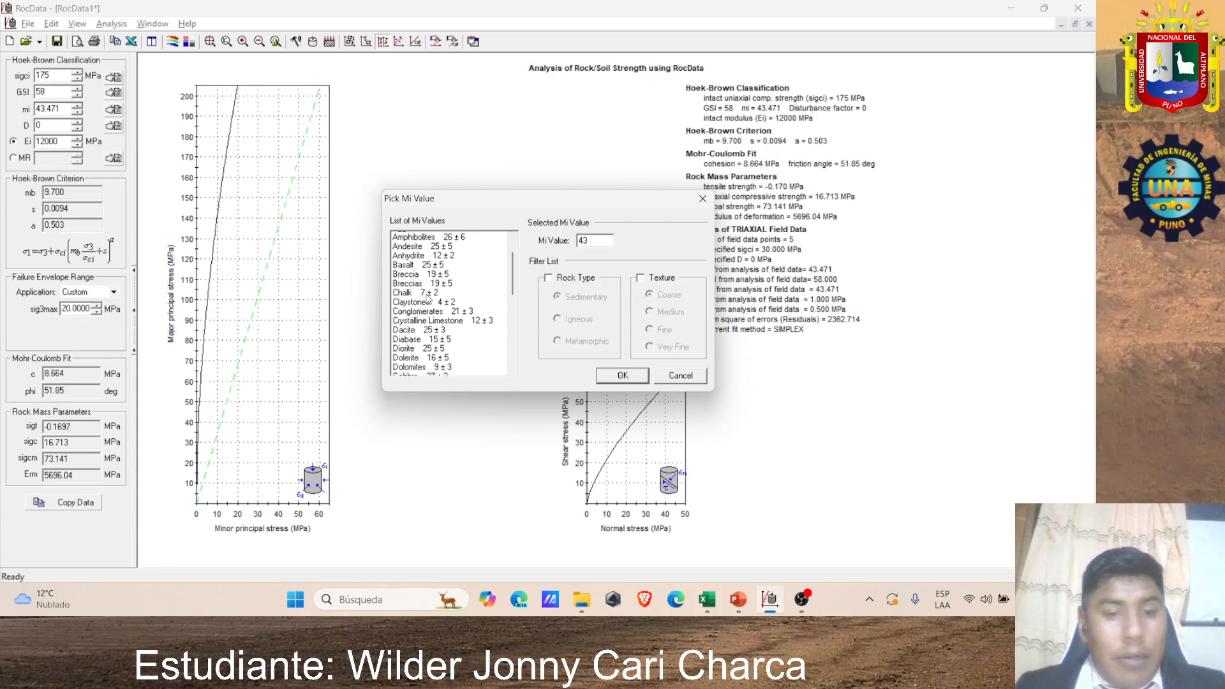
scroll(428, 298, "down", 3)
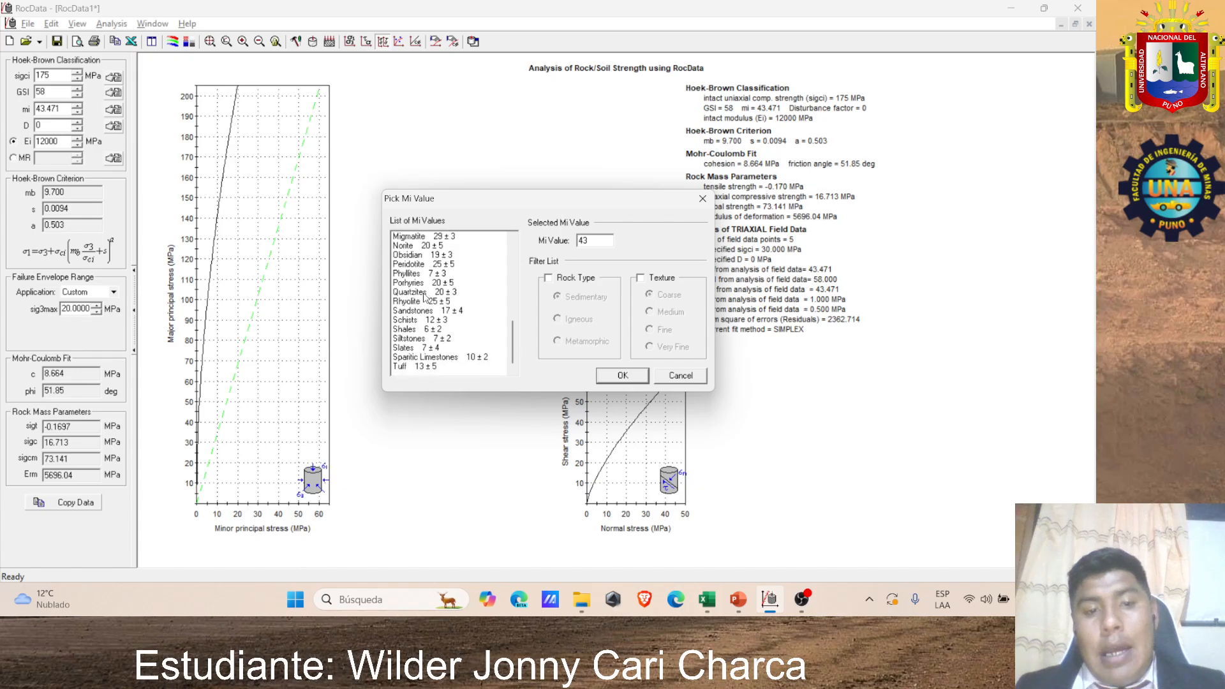
scroll(430, 301, "up", 10)
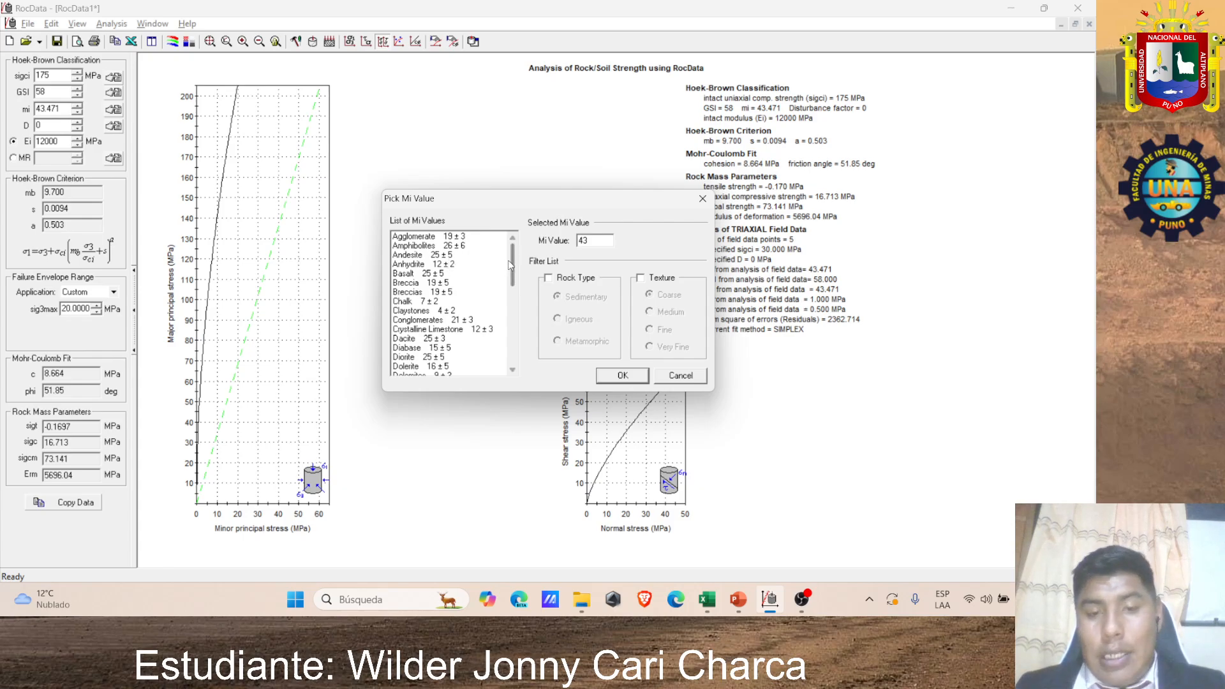
mouse_move(513, 258)
left_mouse_down()
mouse_move(515, 269)
mouse_move(523, 257)
left_mouse_up()
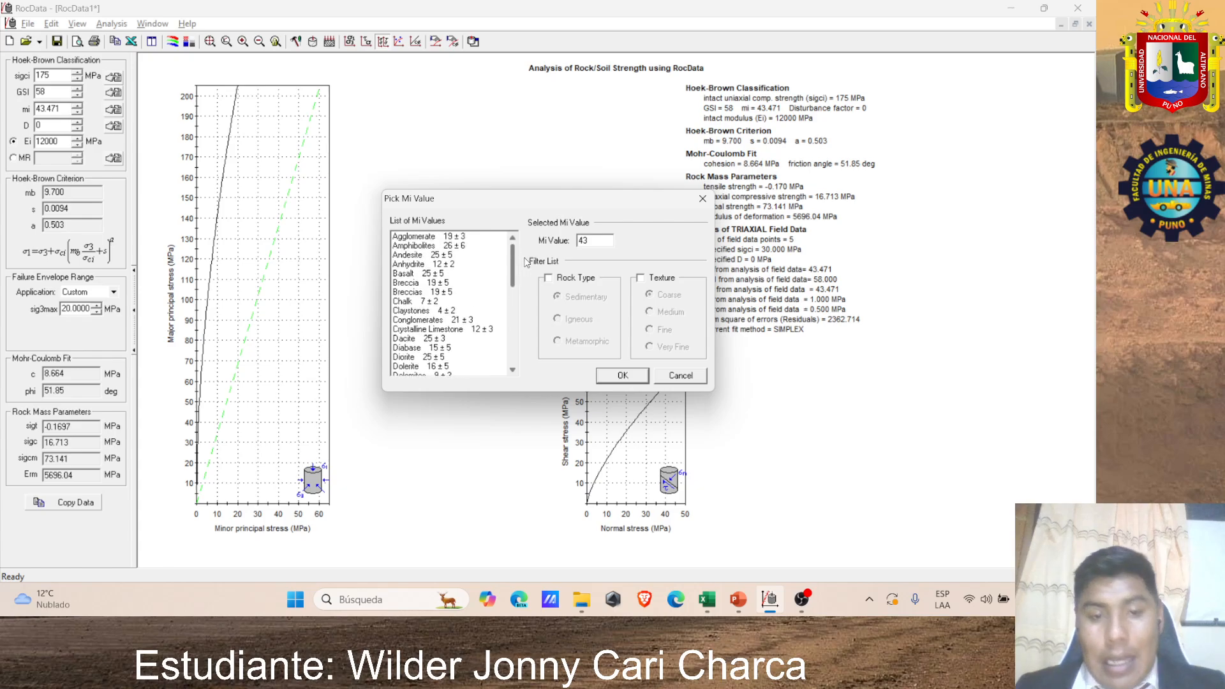
left_click(411, 256)
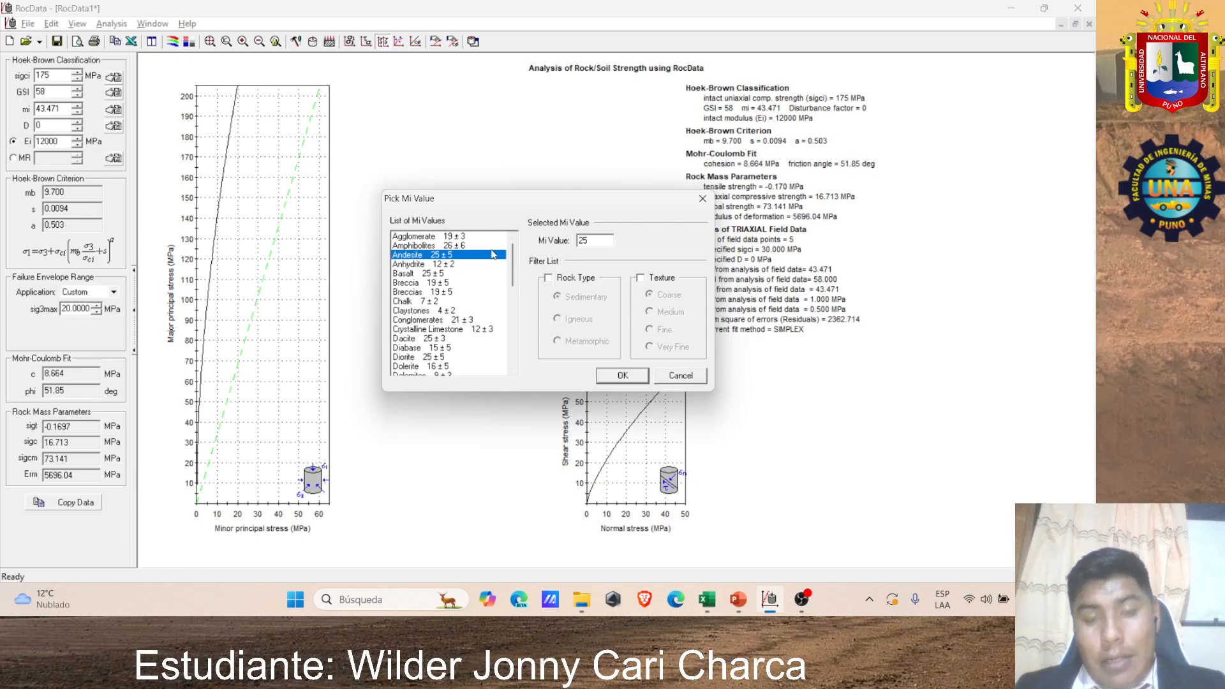
Step: Examine how the mi list is filtered by rock type (sedimentary, igneous, metamorphic) and by texture from coarse to very fine
left_click(548, 280)
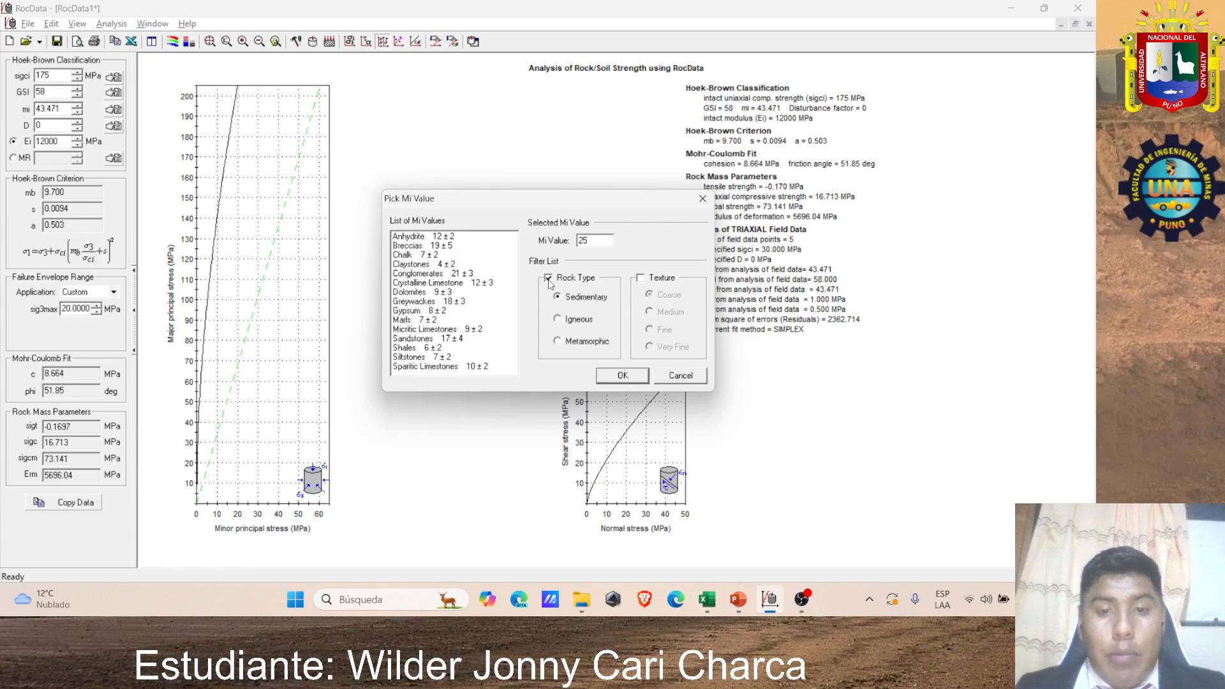
left_click(557, 320)
left_click(558, 341)
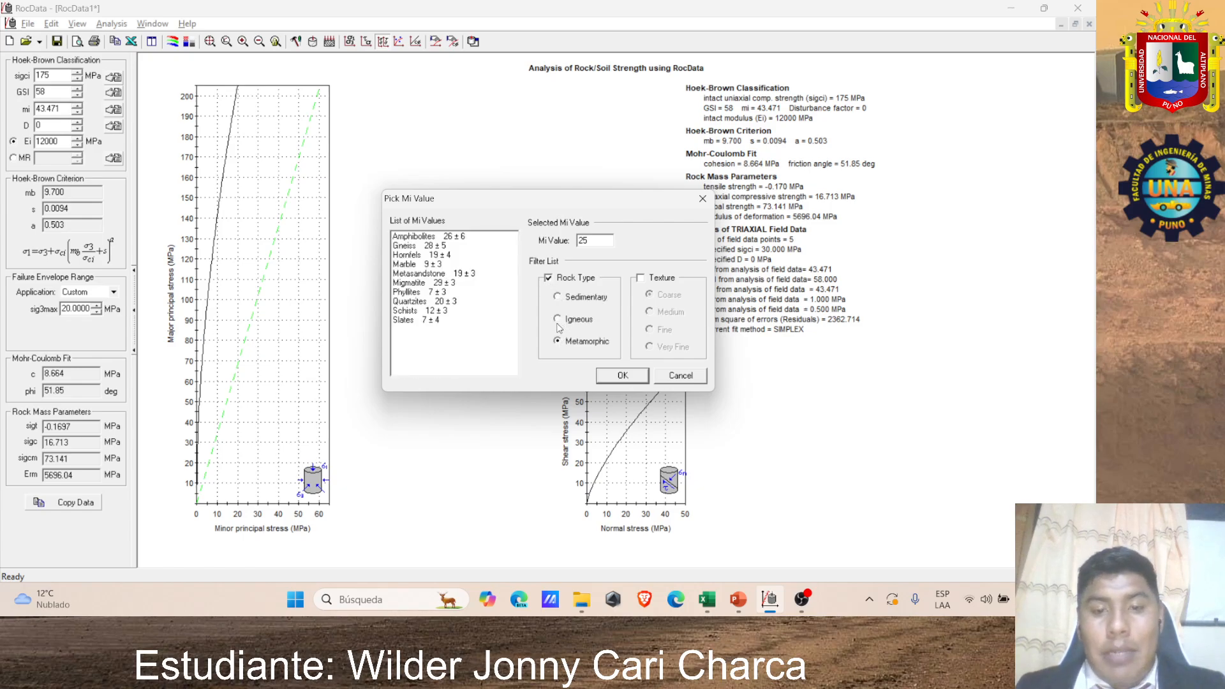
left_click(548, 279)
left_click(640, 279)
left_click(649, 312)
left_click(649, 329)
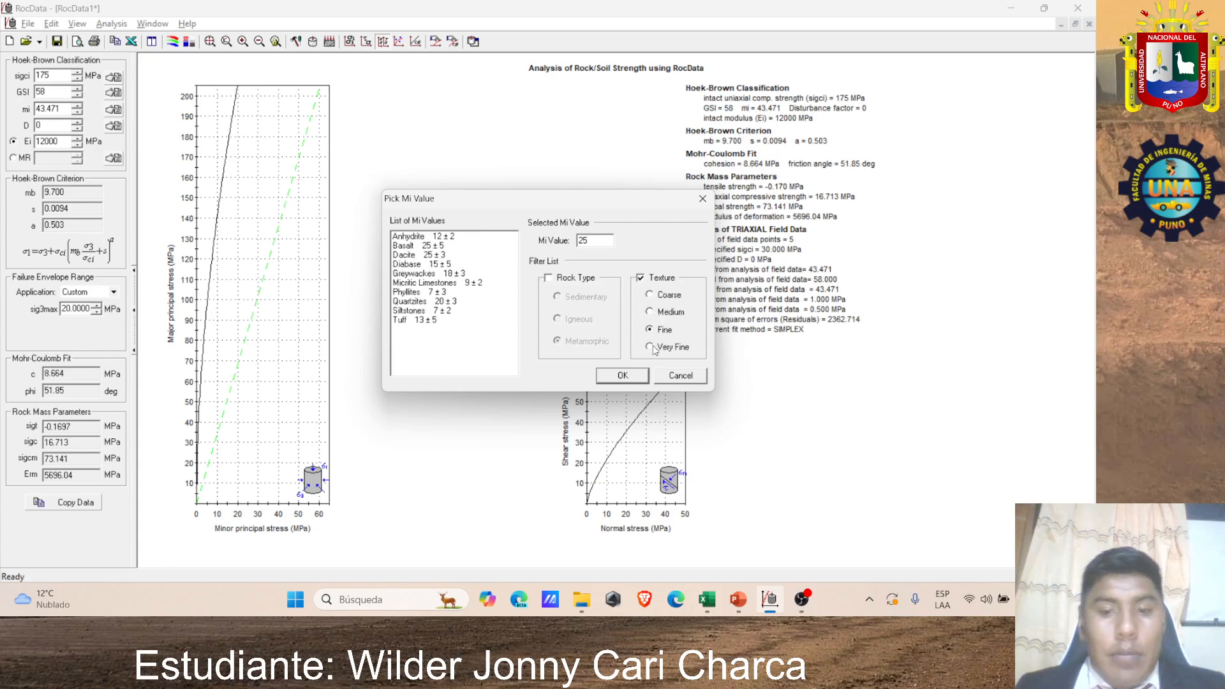
left_click(649, 347)
left_click(640, 279)
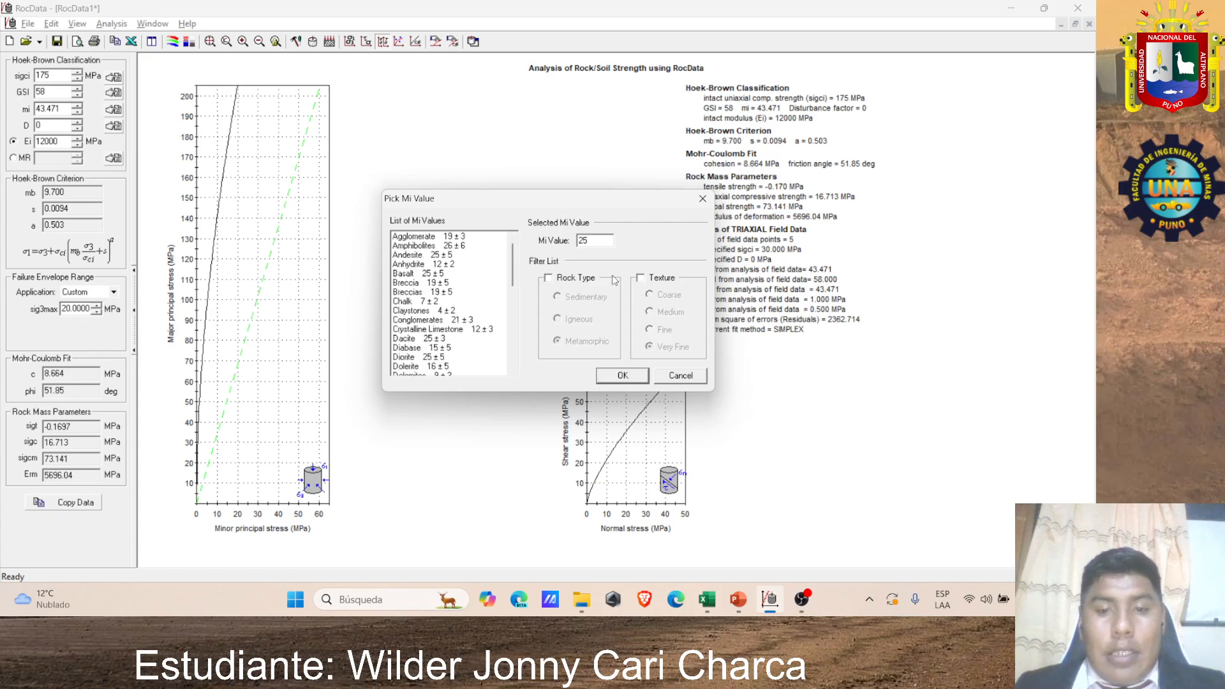
left_click(549, 279)
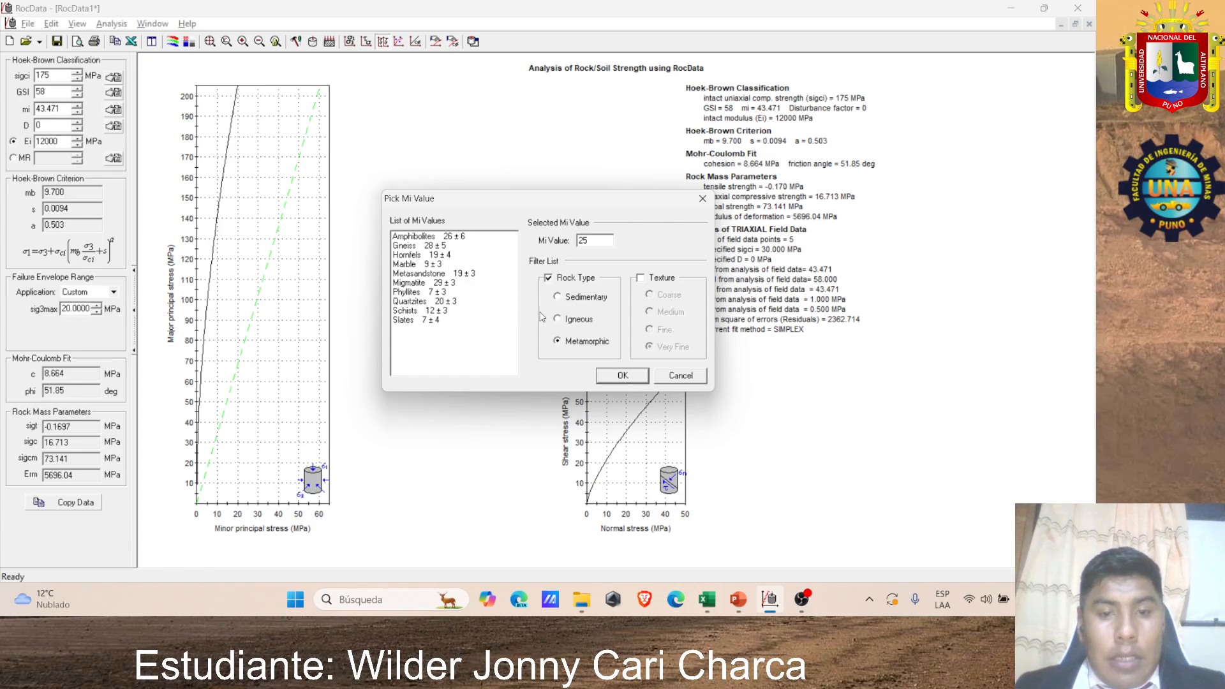
left_click(560, 298)
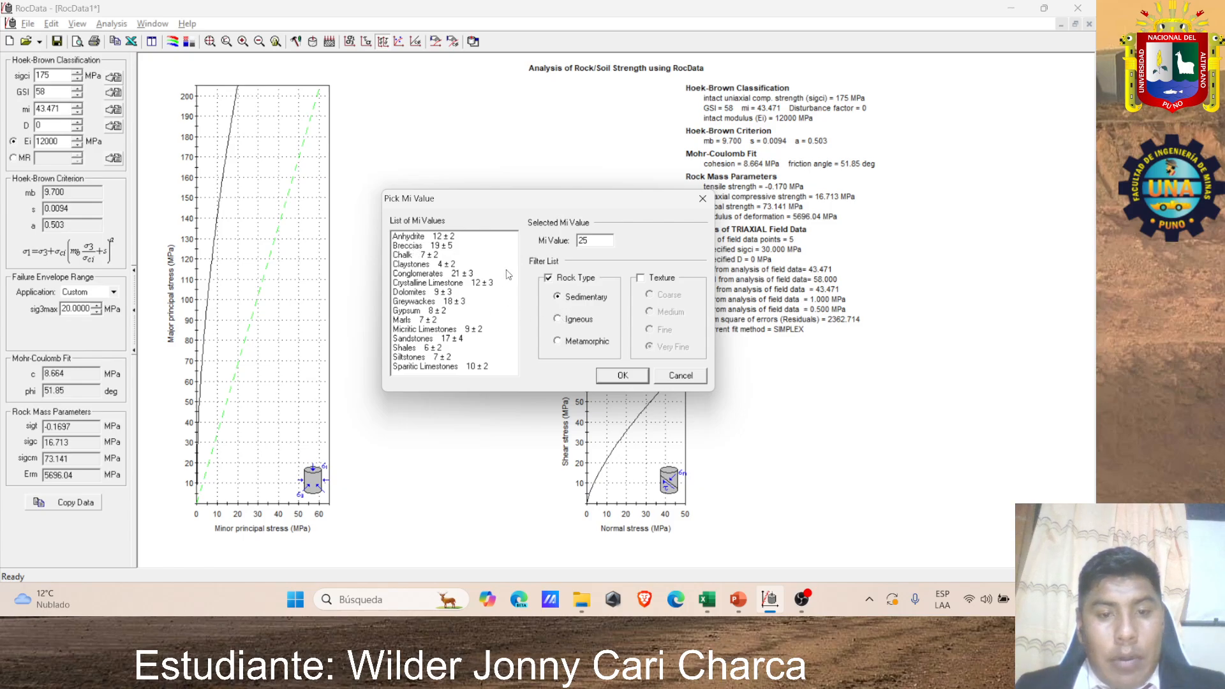
Step: Remove the rock type filter from the mi list and accept Andesite's mi value of 25
left_click(553, 280)
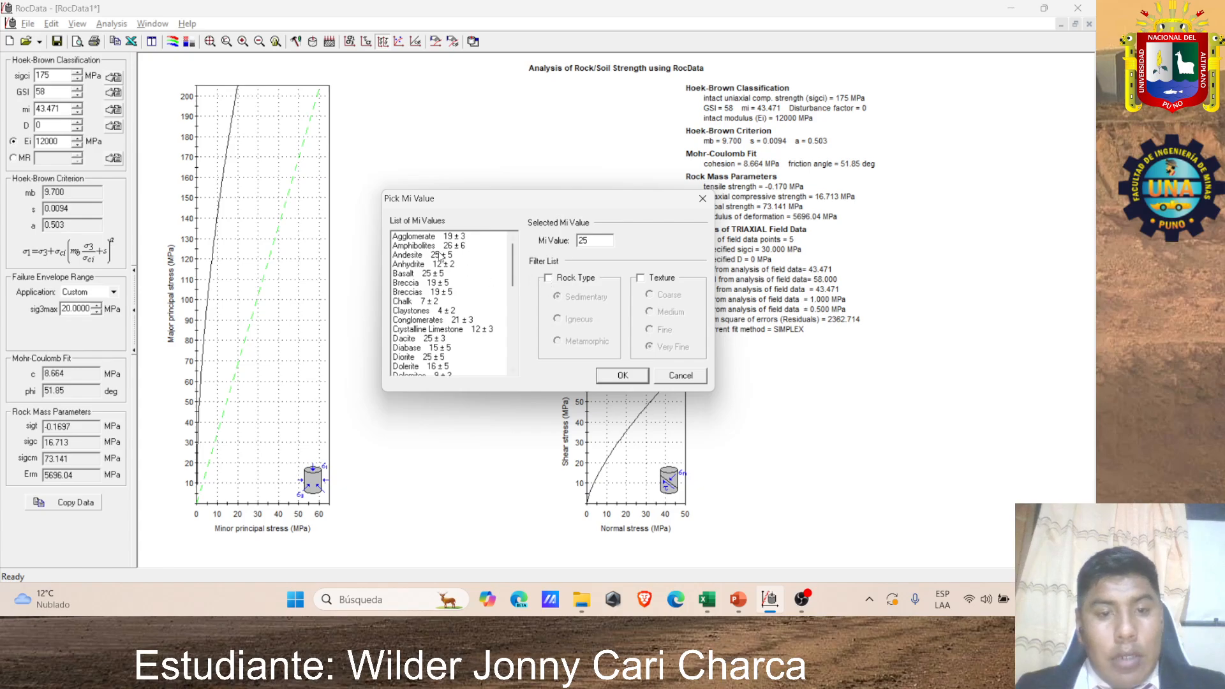
left_click(419, 256)
left_click(613, 375)
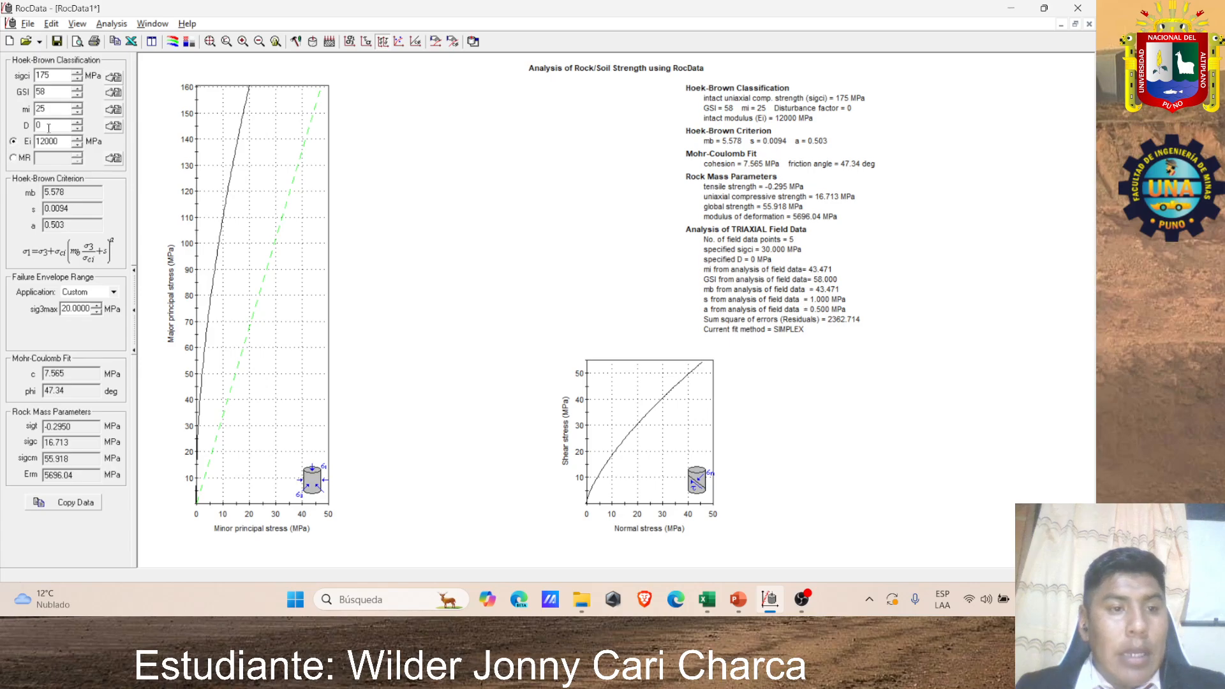
Step: Set the disturbance factor D to 0 for a tunnel with mechanical or hand excavation in poor quality rock
left_click(114, 125)
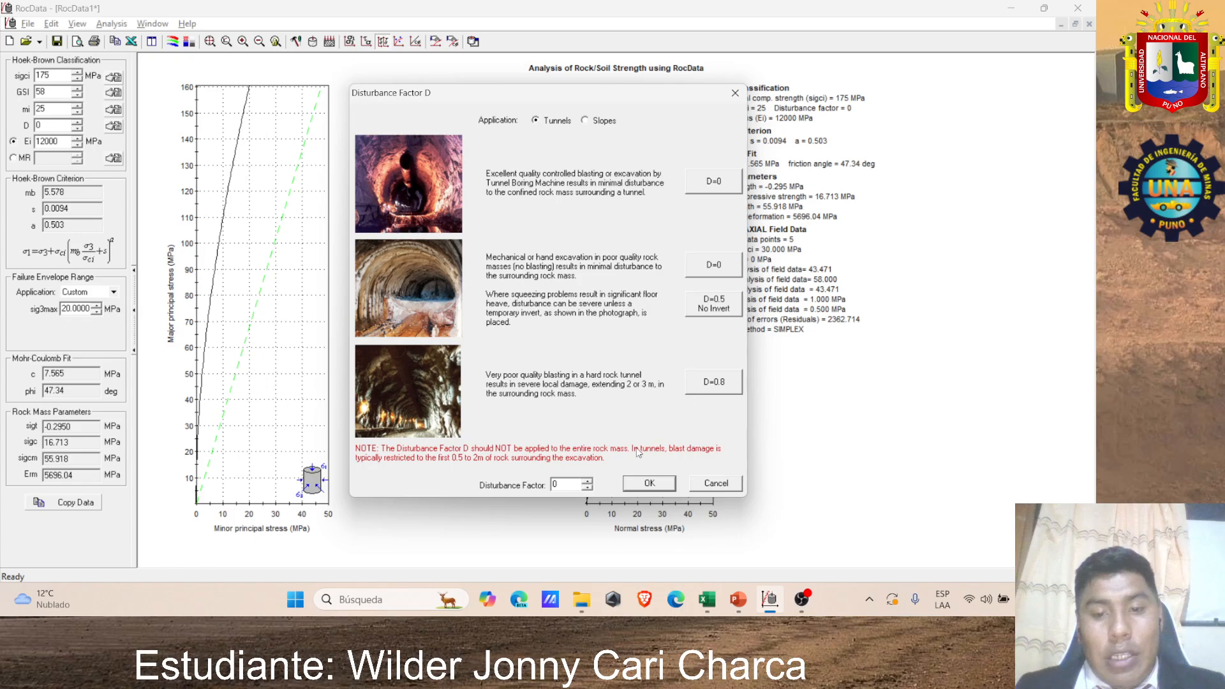
left_click(586, 121)
left_click(536, 121)
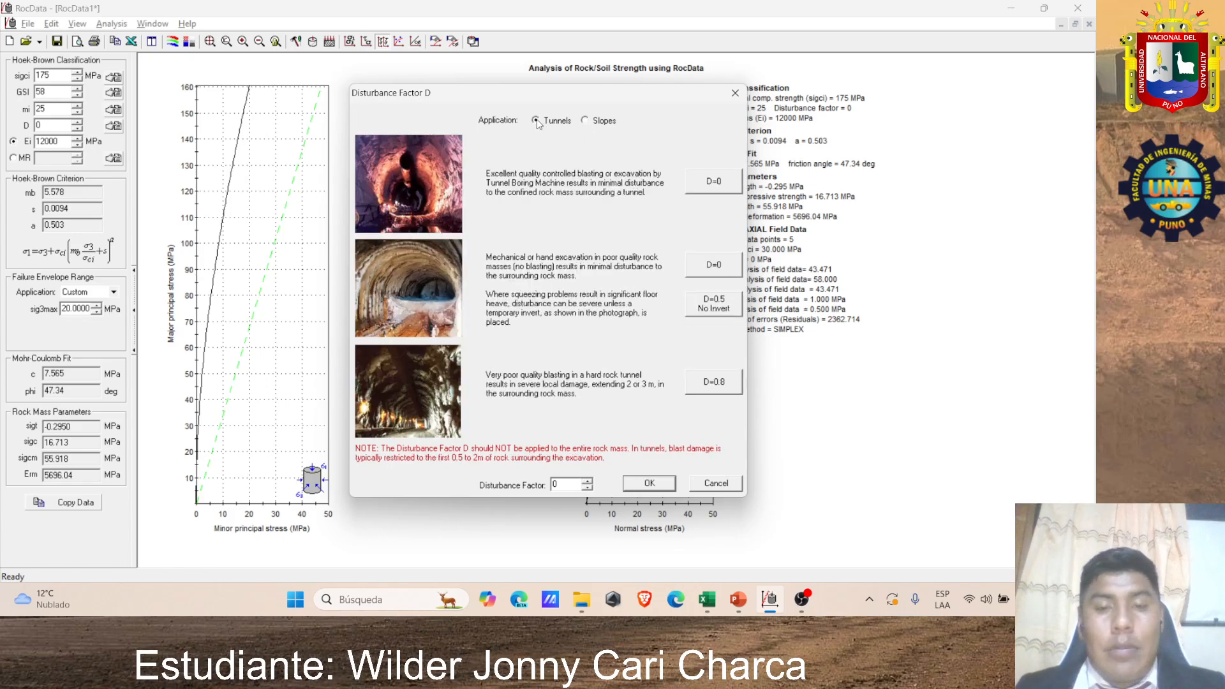
left_click(715, 270)
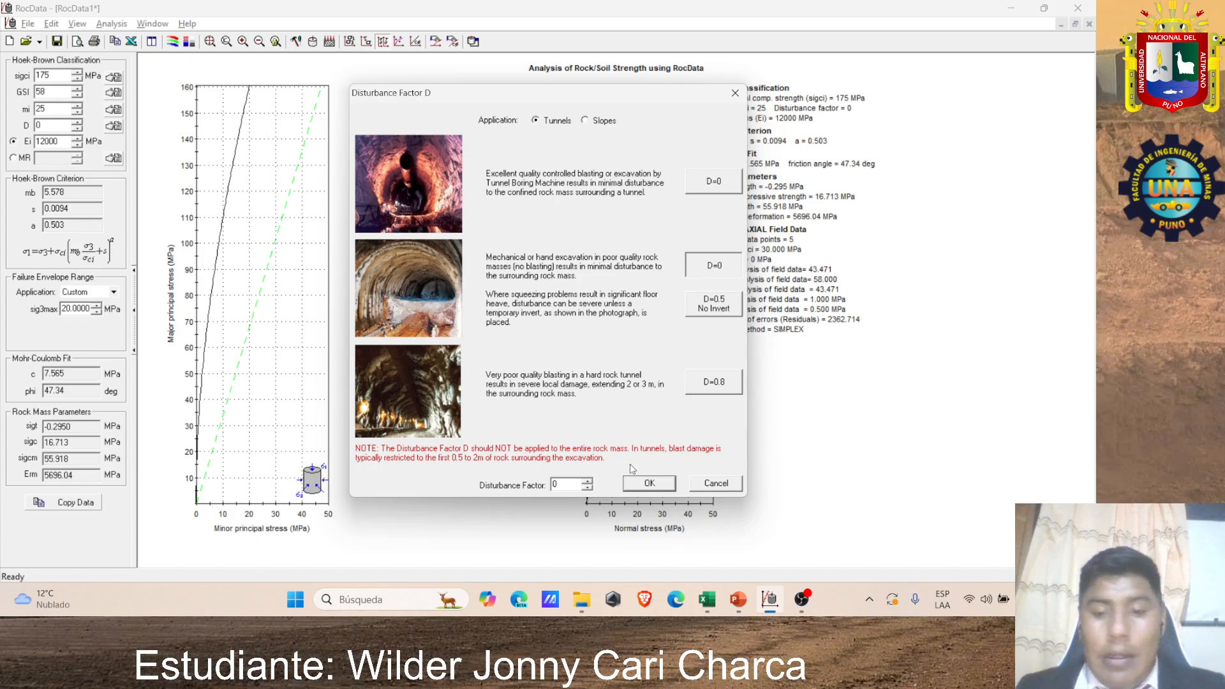
left_click(649, 485)
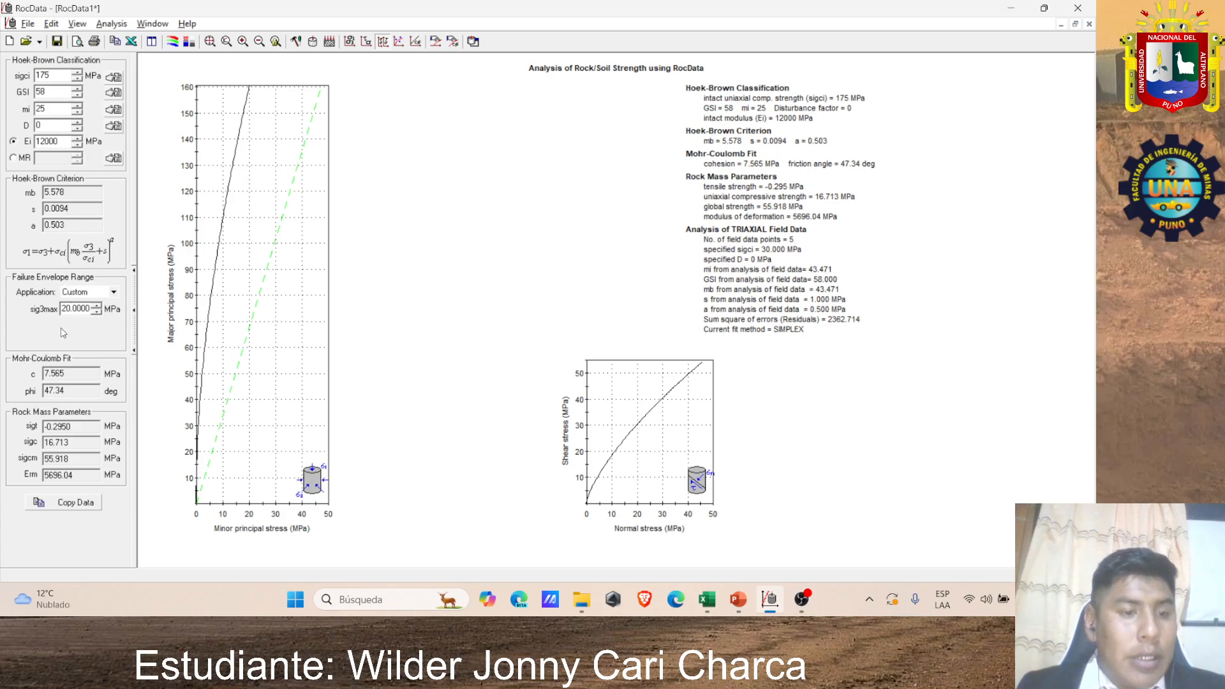
Step: Set the failure envelope range to the Tunnels application with a tunnel depth of 75 m
left_click(111, 296)
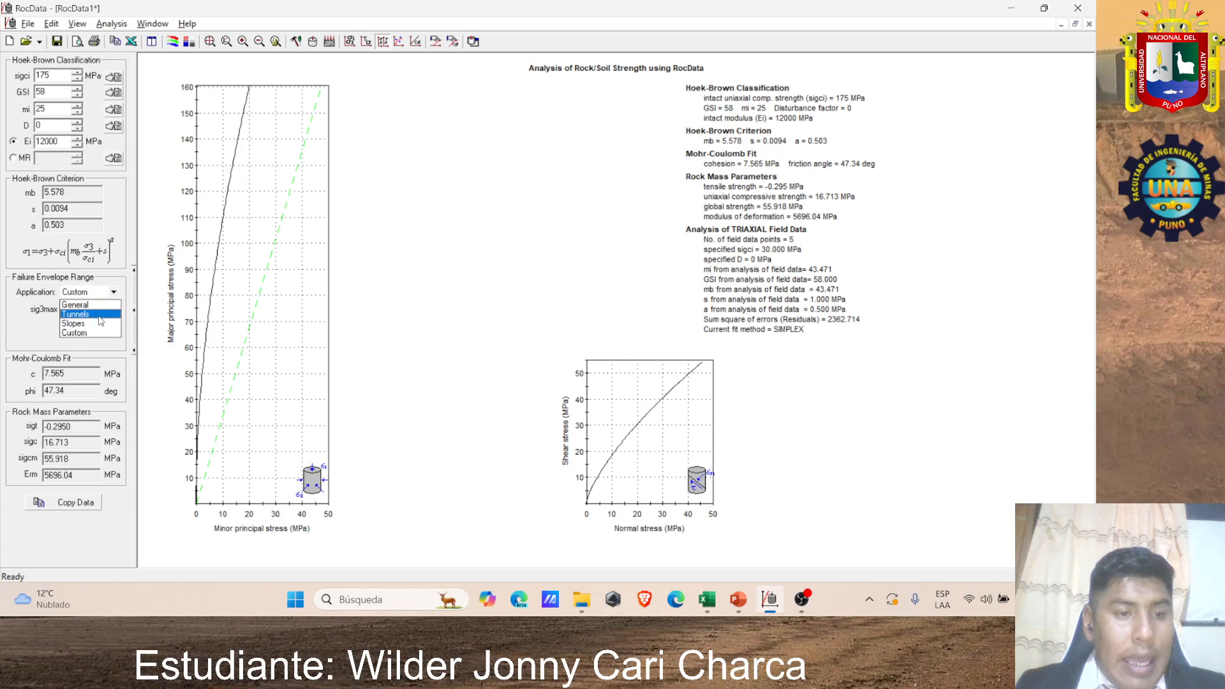
left_click(75, 314)
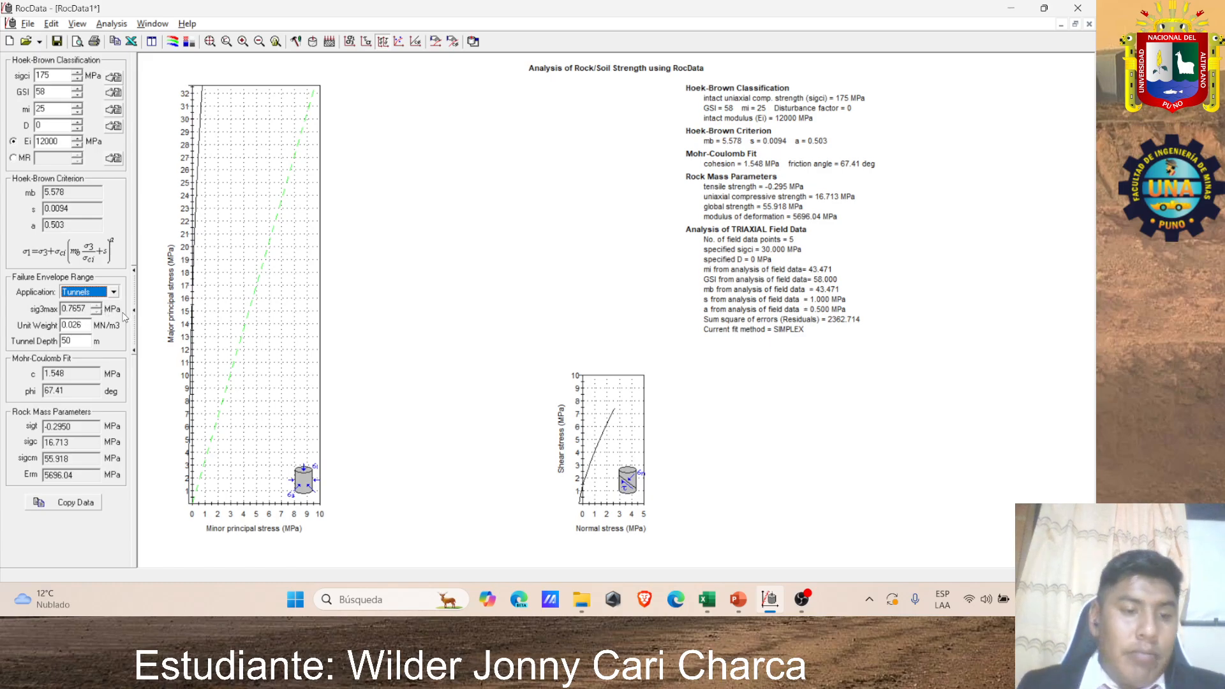
left_click(84, 325)
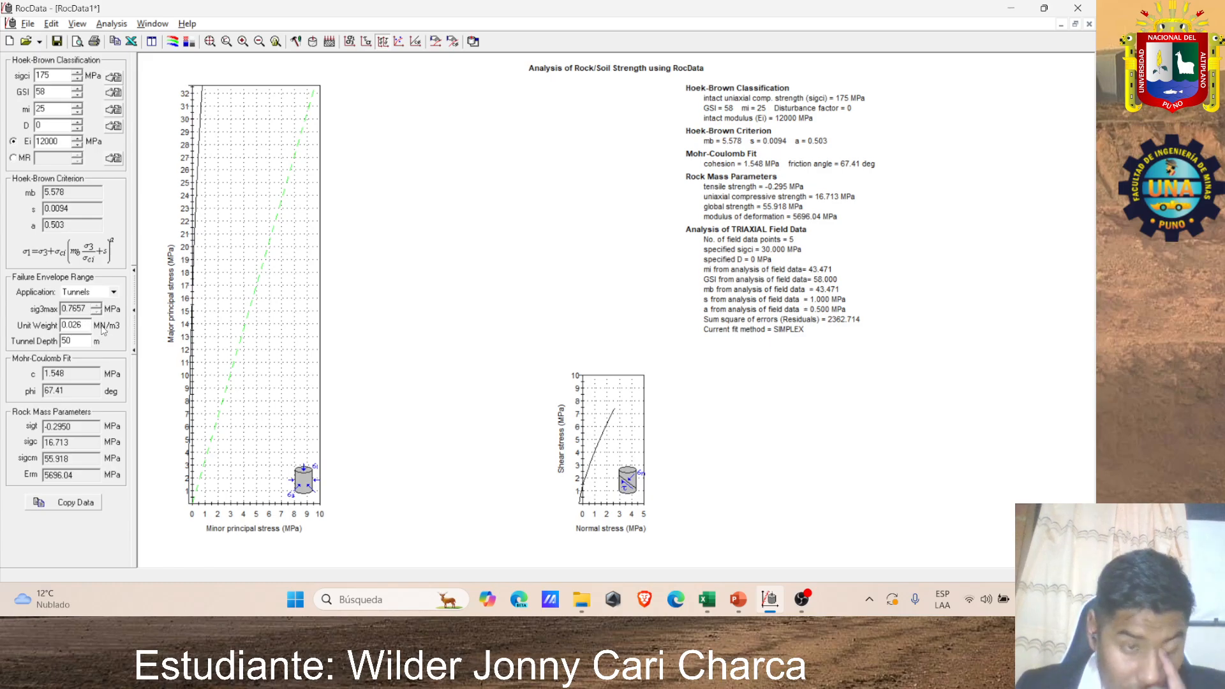
left_click(67, 341)
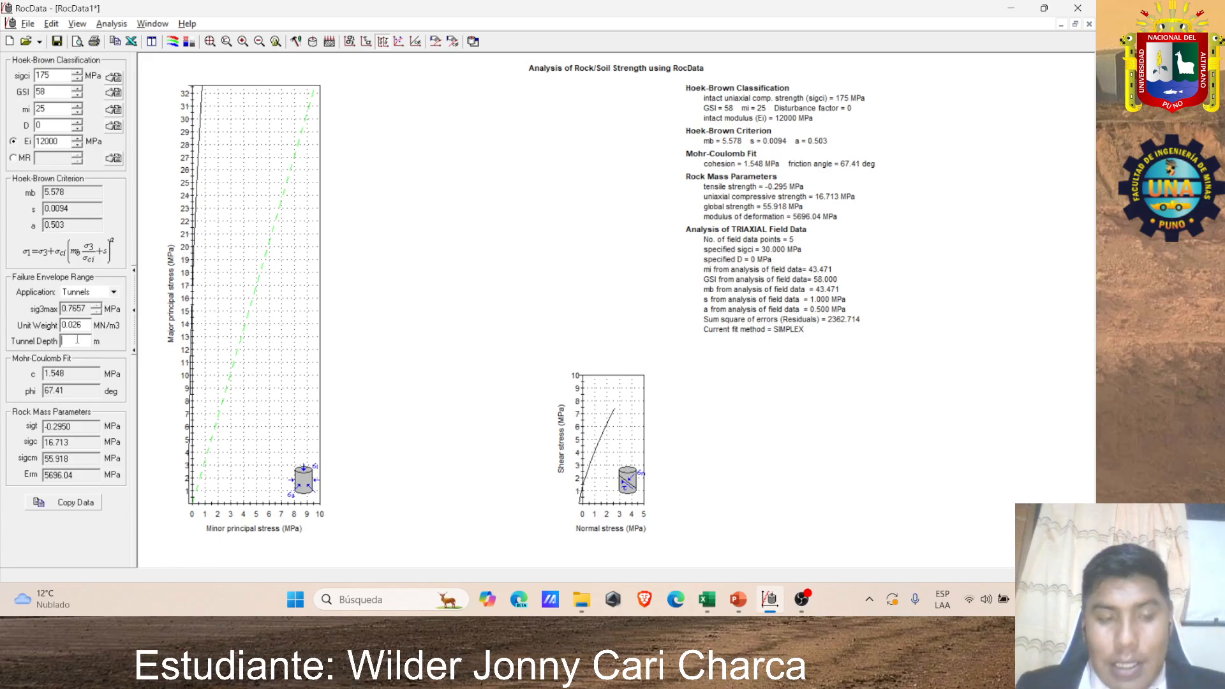
right_click(66, 372)
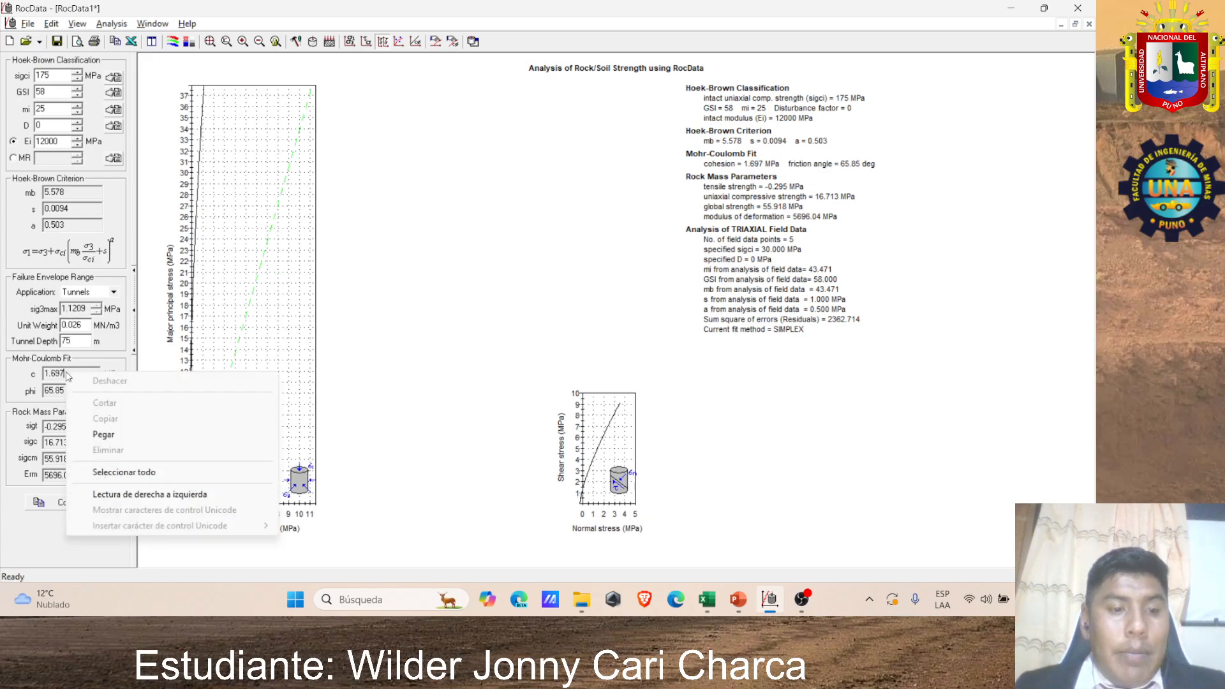
left_click(453, 343)
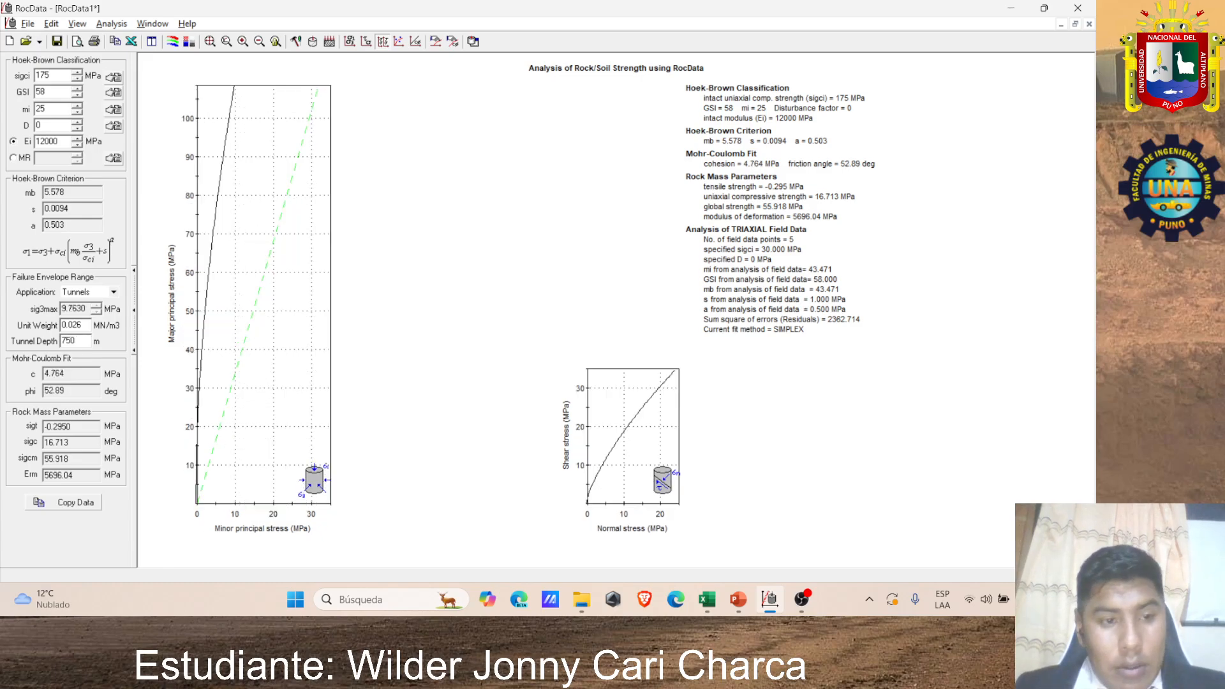
key("BackSpace")
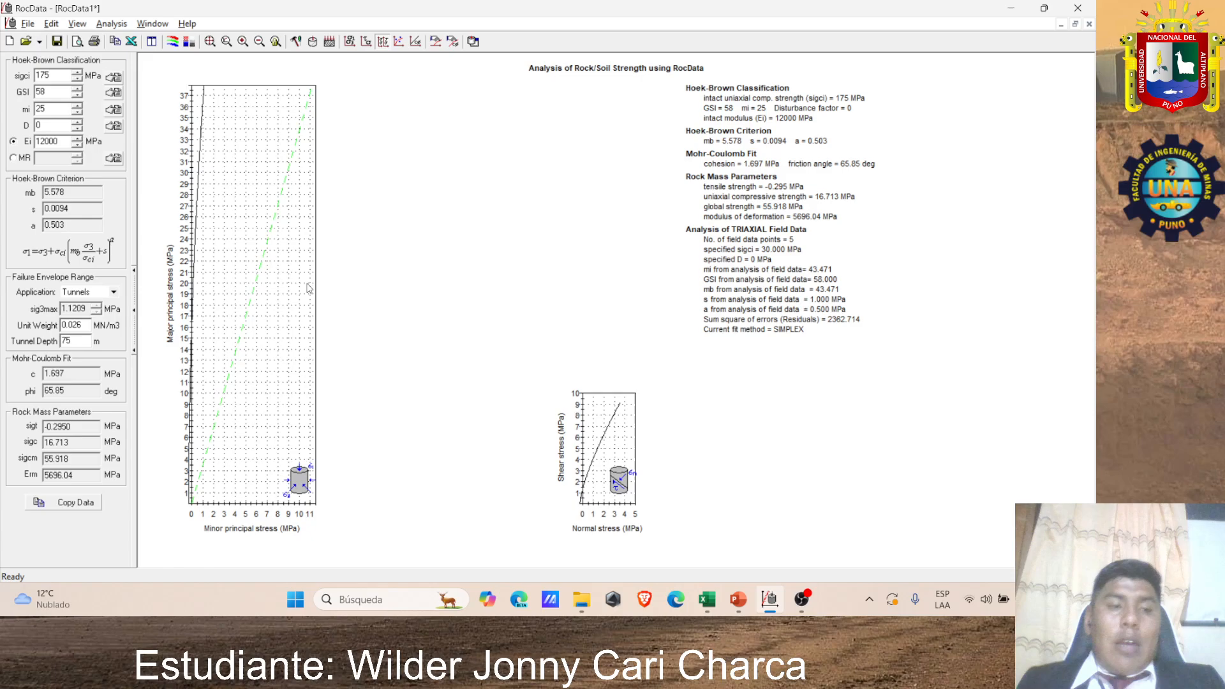
Step: Try to switch the strength criterion to Mohr-Coulomb and clear the five existing triaxial tests from its data table
left_click(102, 24)
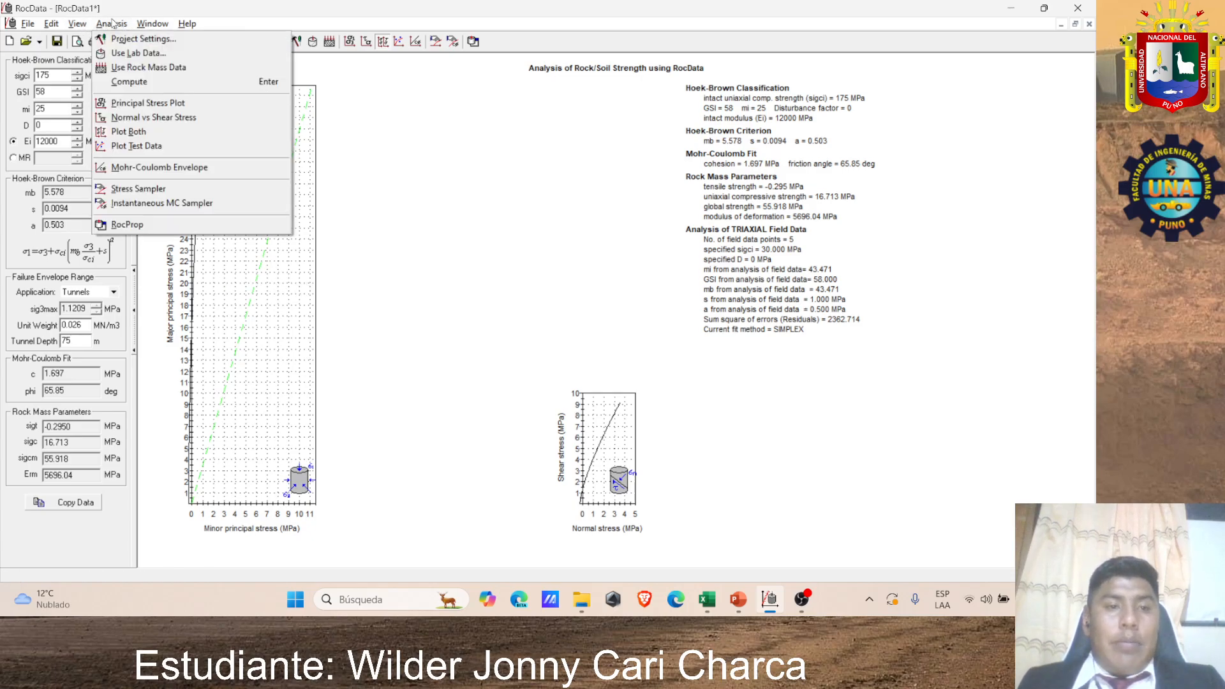
left_click(159, 39)
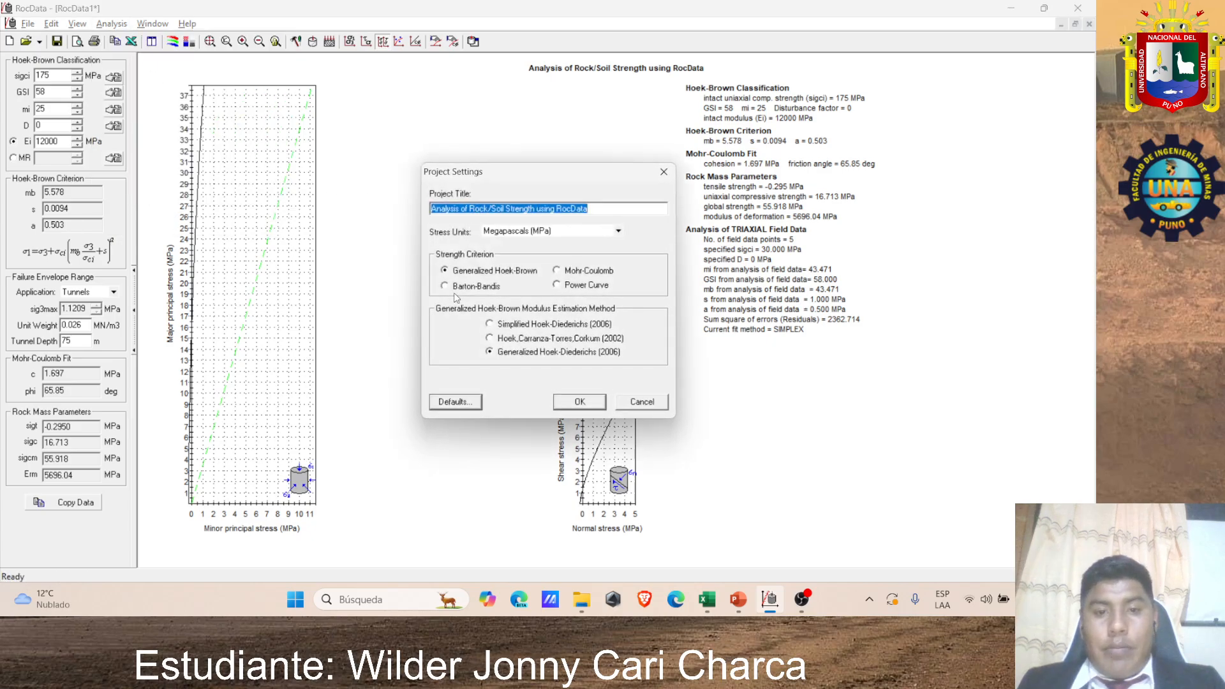
left_click(558, 272)
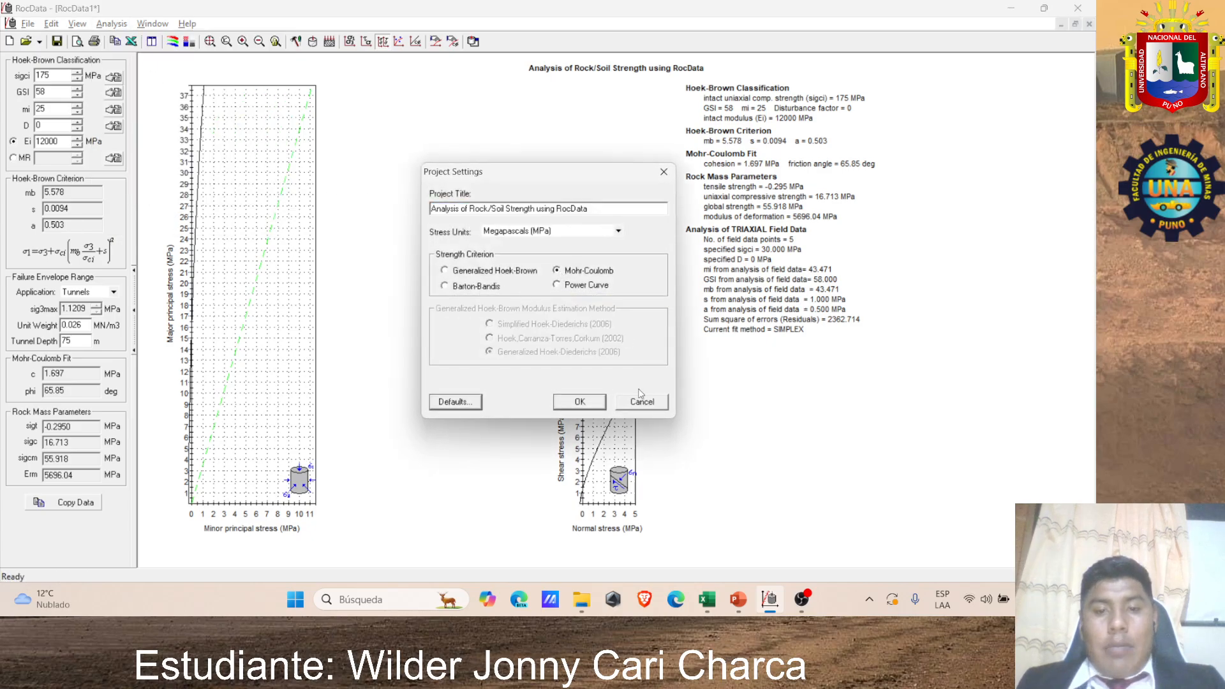
left_click(579, 400)
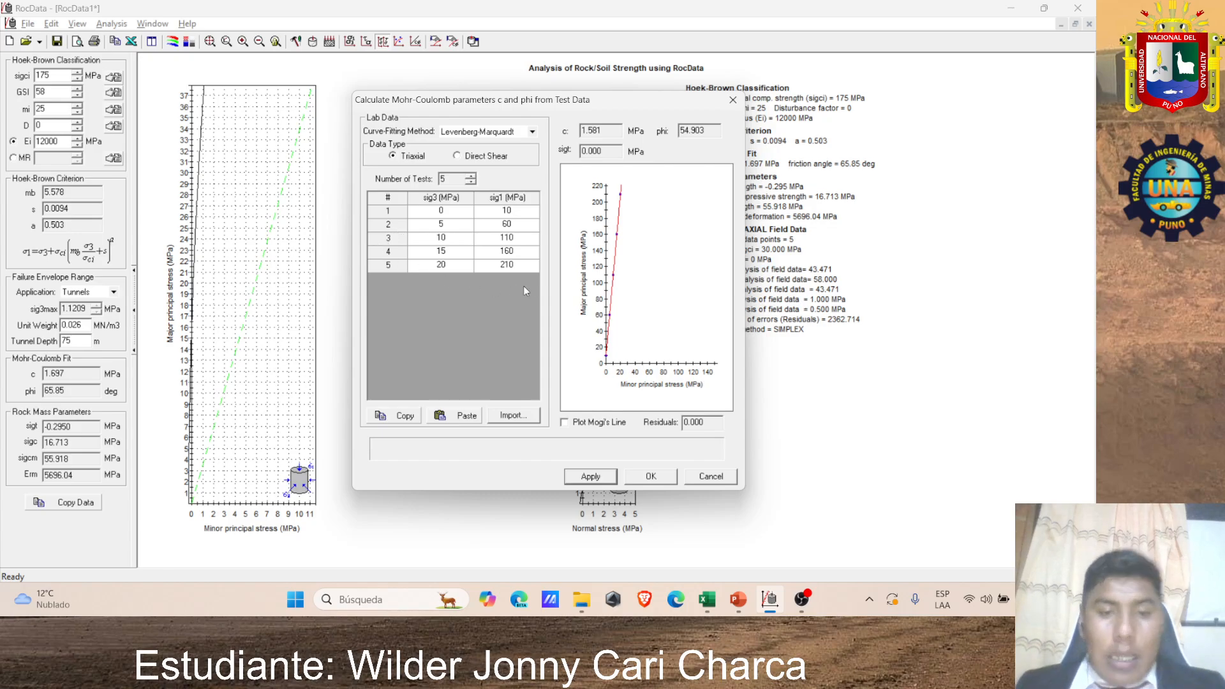
left_click_drag(510, 267, 438, 212)
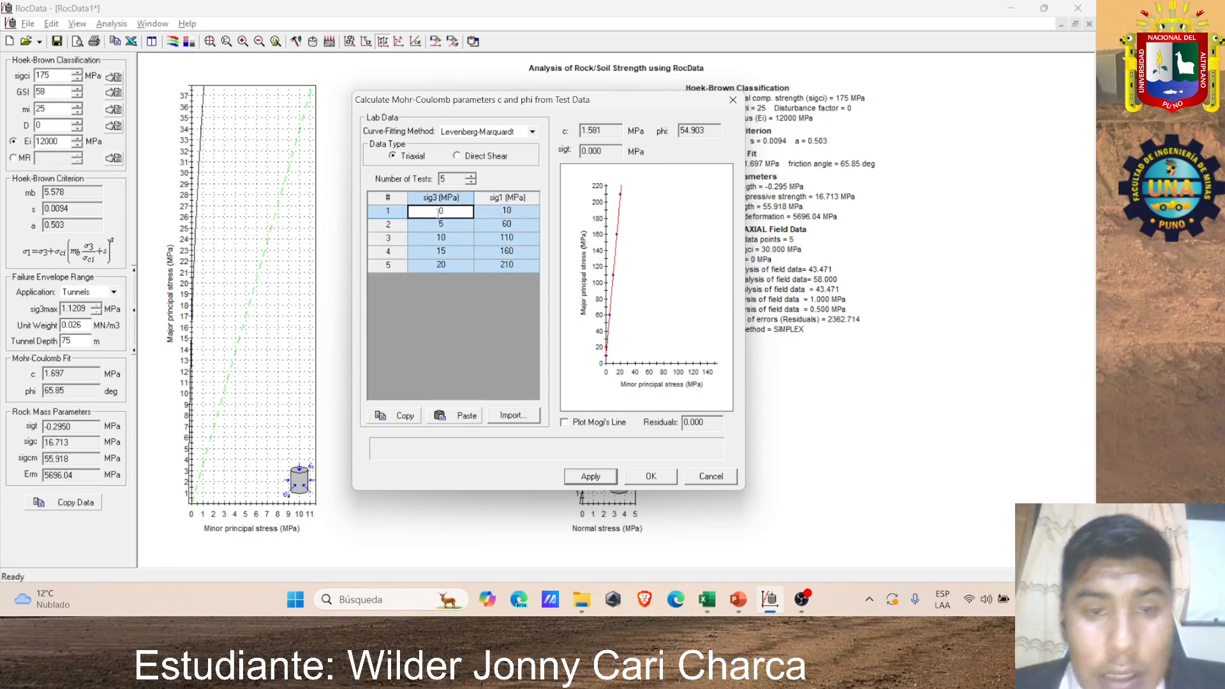
key("Delete")
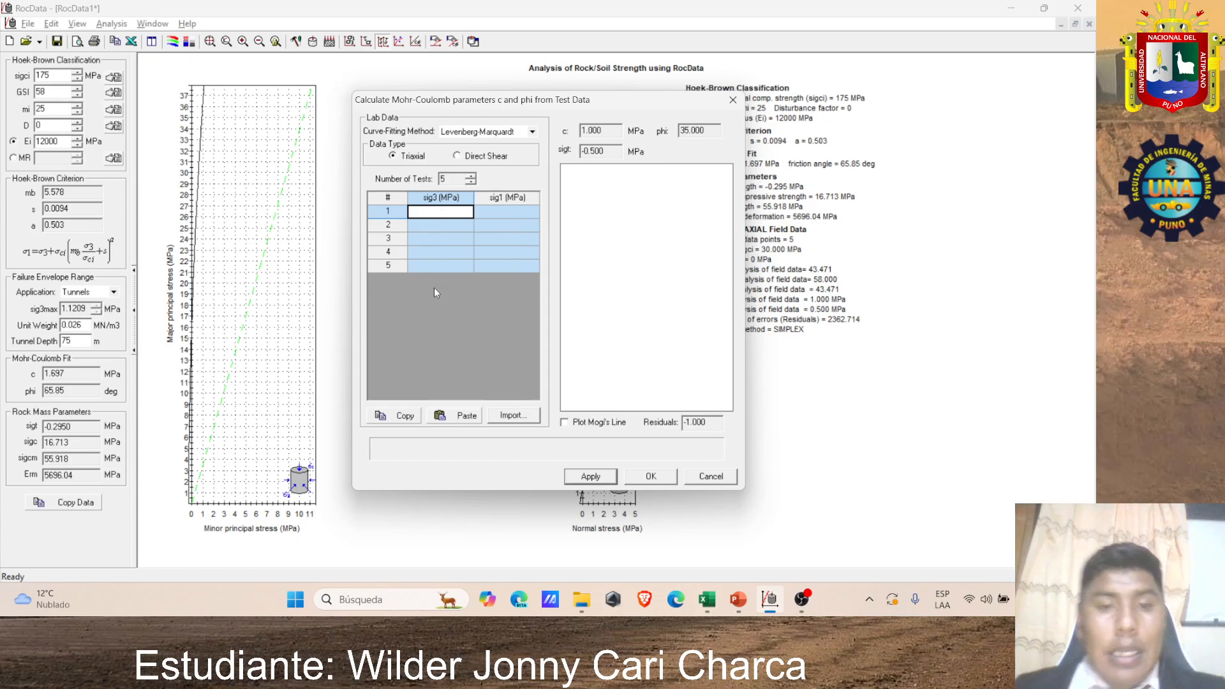
Step: Copy the Mohr Coulom stress values in H5:I15 from the DATOS workbook in Excel and return to RocData
key("alt+Tab")
key("alt+Tab")
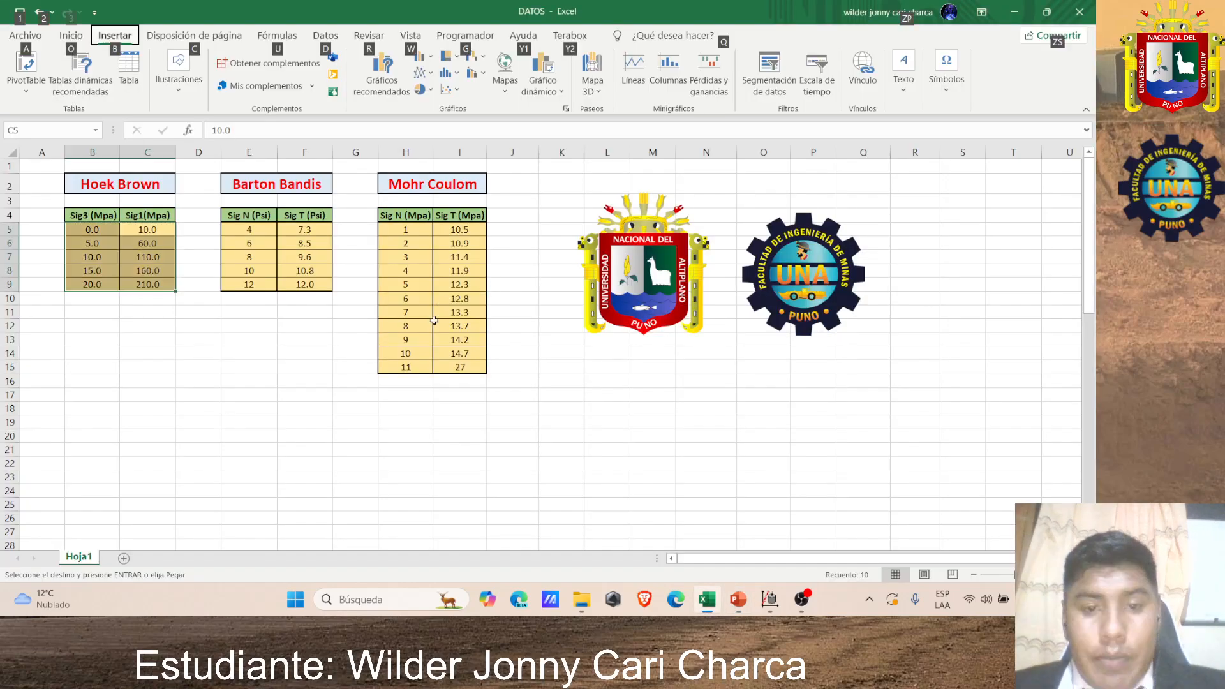
left_click_drag(402, 230, 466, 369)
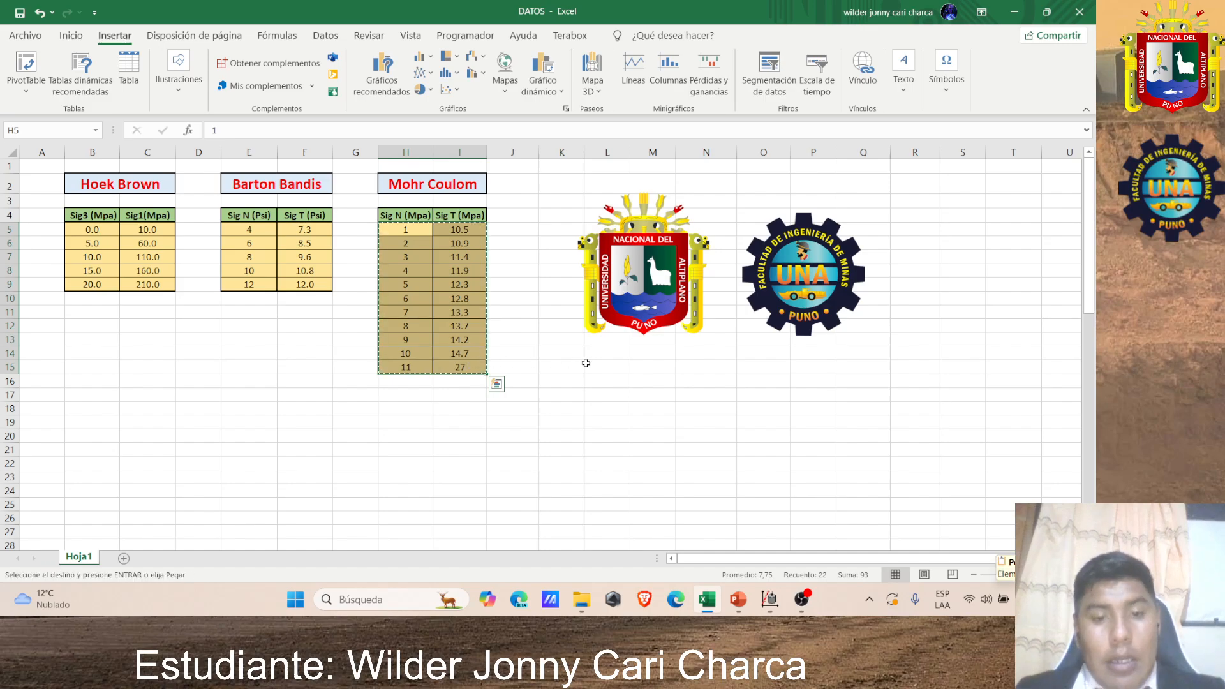
key("alt+Tab")
key("alt+Tab")
left_click(581, 315)
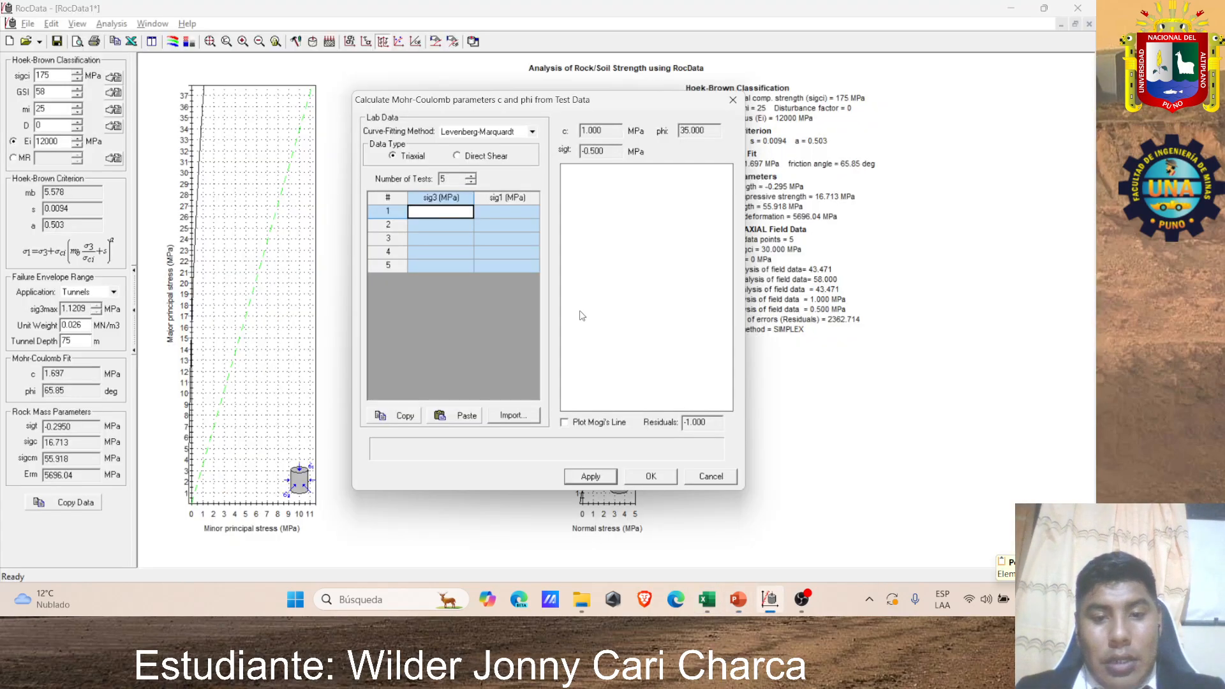
Step: Try to set the number of tests to 11 and paste the copied stress values into the table
left_click(473, 176)
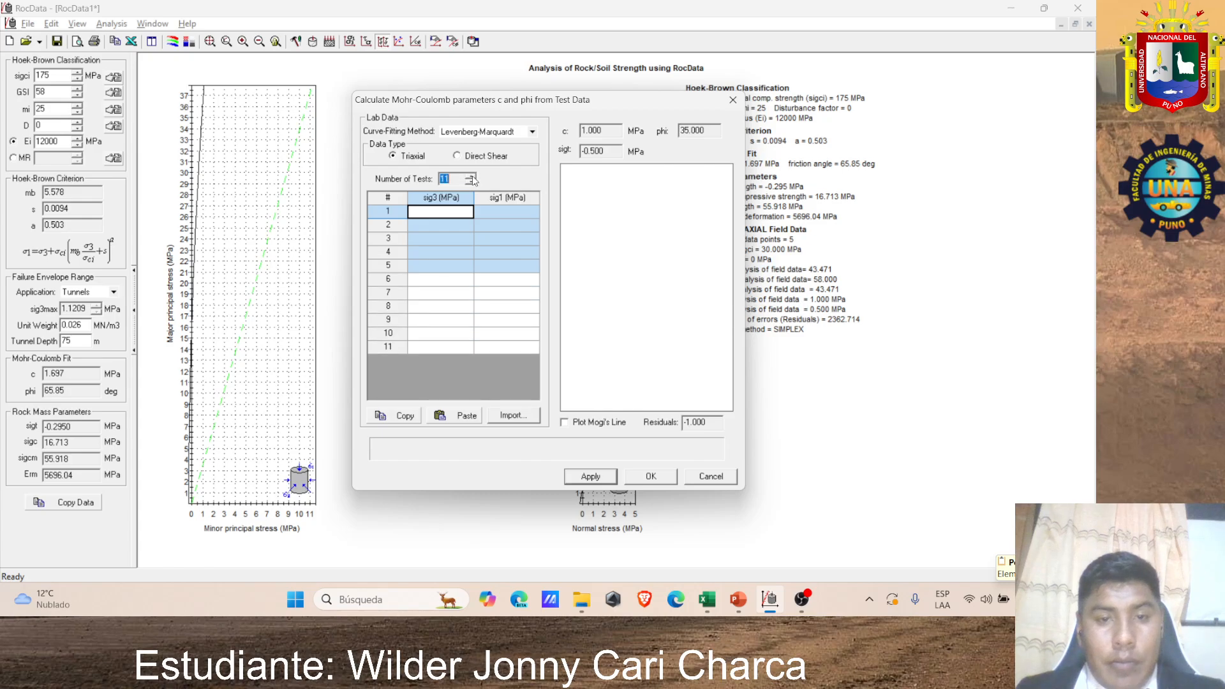
type("1\t10.5")
key("ctrl+z")
Step: Copy the eleven Sig N and Sig T pairs of the Mohr Coulom table in Excel again and return to RocData
key("alt+Tab")
key("alt+Tab")
left_click(528, 296)
left_click(525, 289)
key("Escape")
left_click_drag(418, 234, 461, 369)
key("ctrl+c")
key("alt+Tab")
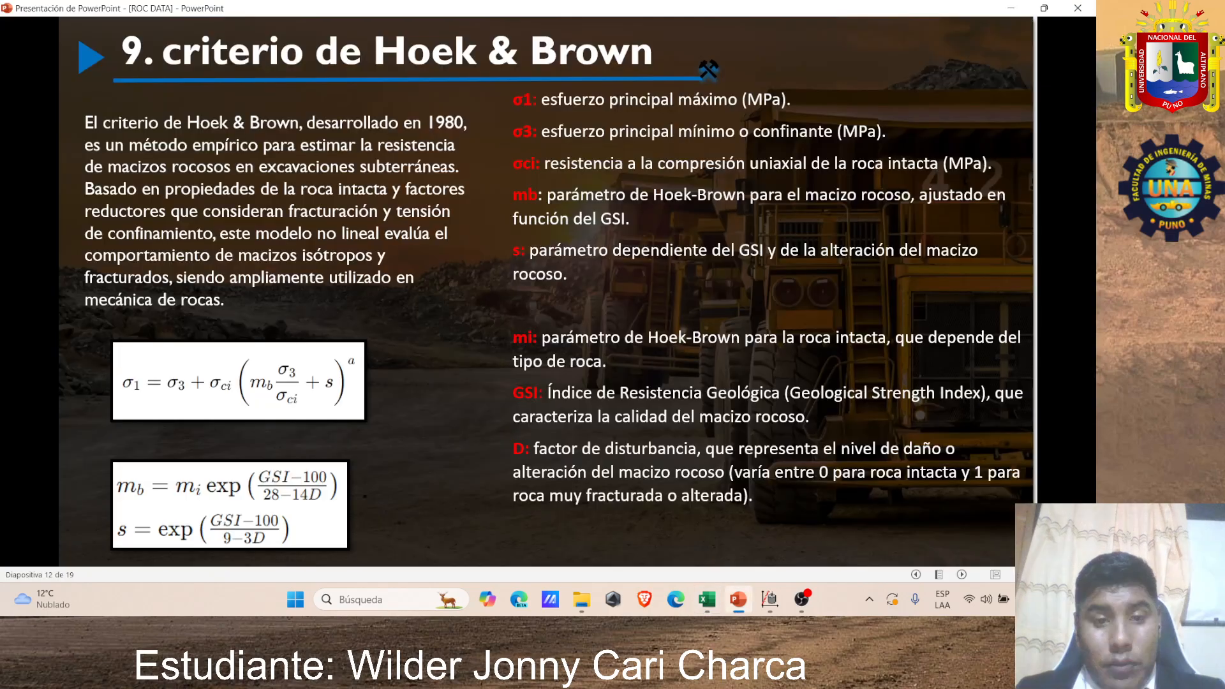
key("alt+Tab")
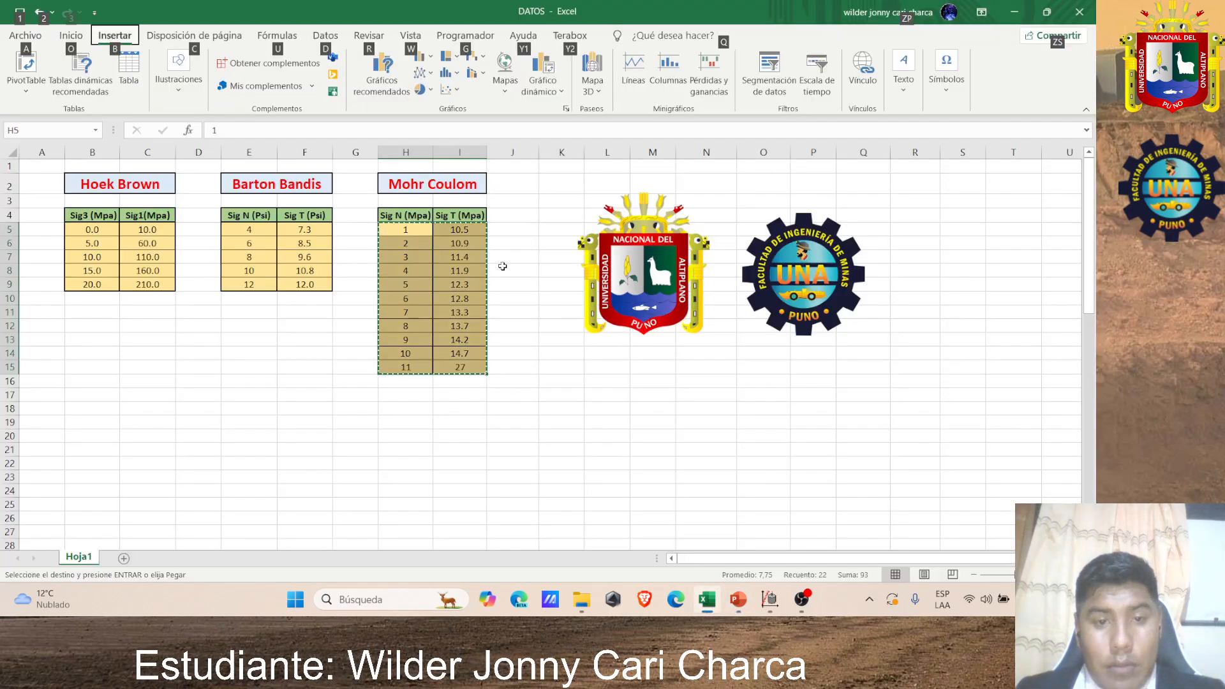
key("alt+Tab")
left_click(542, 298)
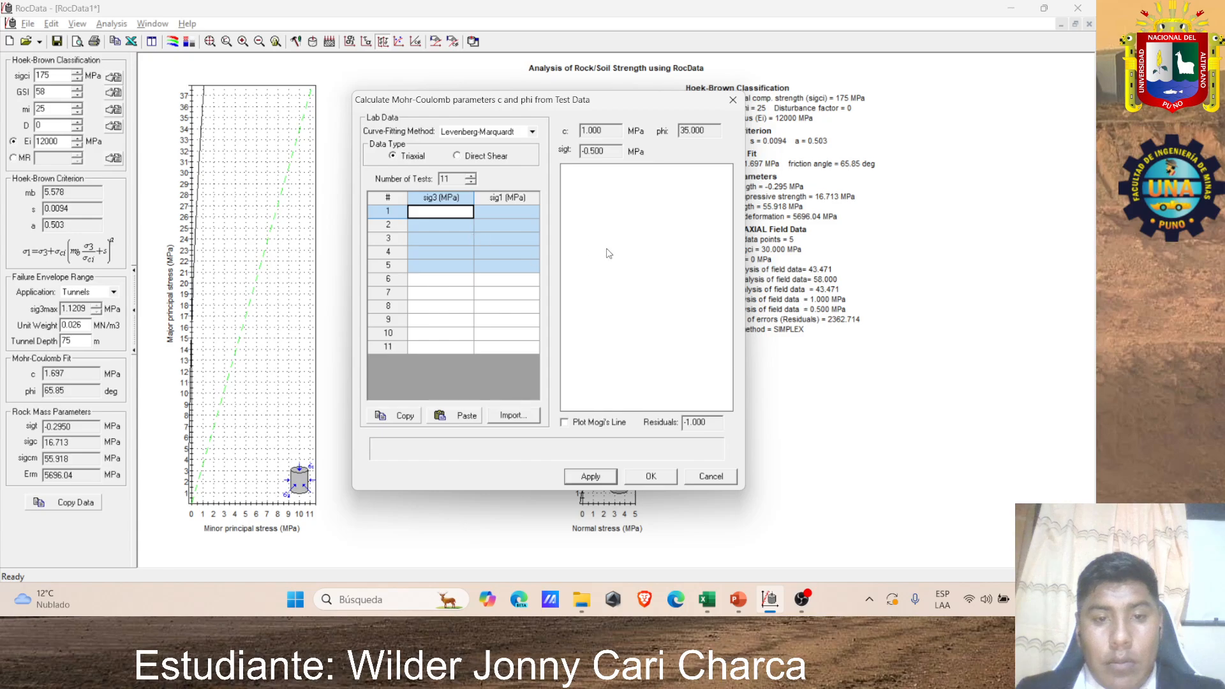
Step: Discard the emptied test data table, set the strength criterion to Mohr-Coulomb and accept the existing triaxial data
left_click(460, 220)
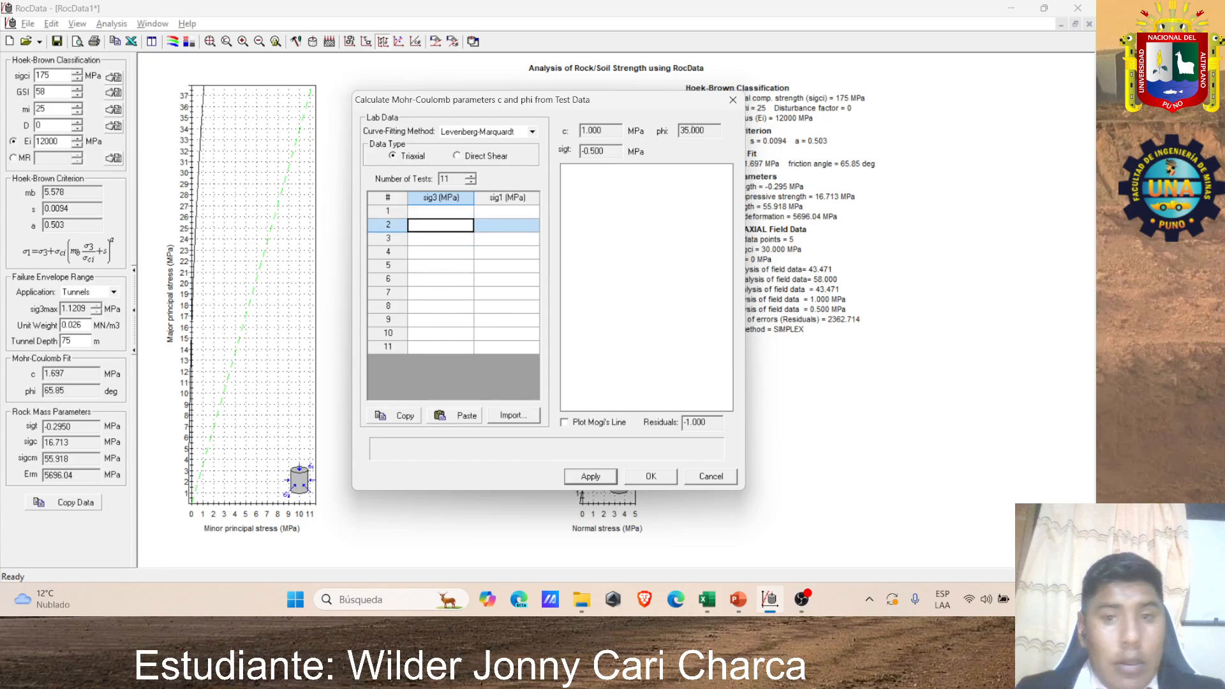
left_click(733, 100)
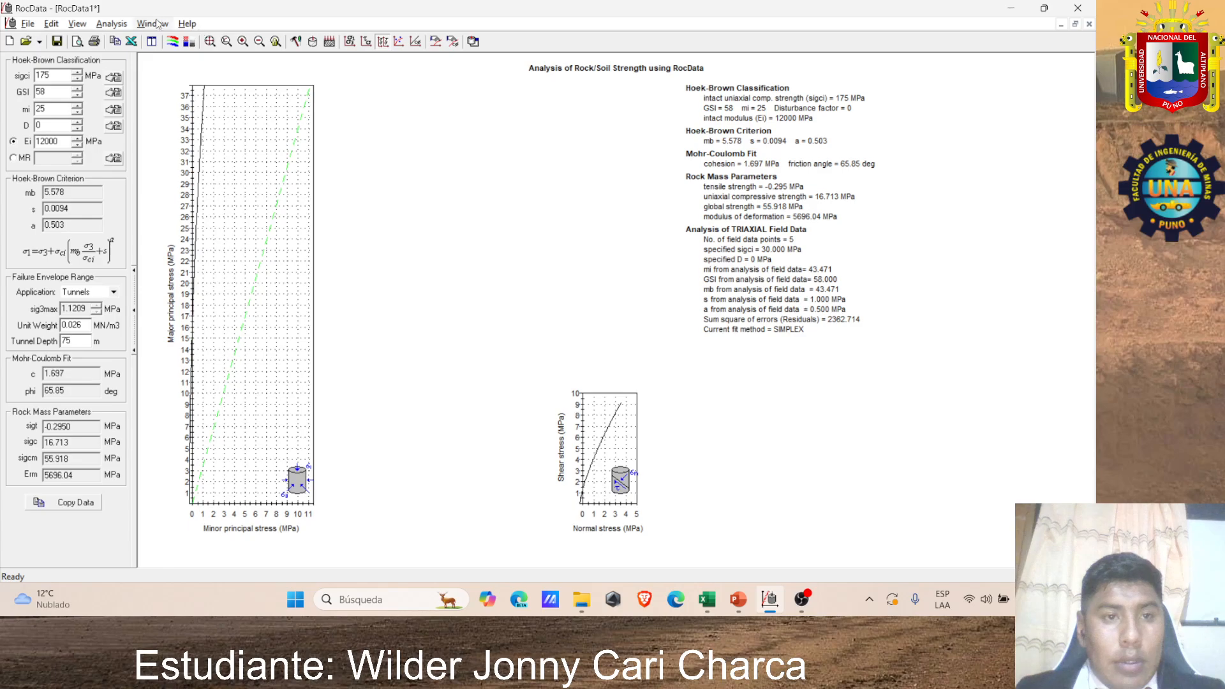
left_click(108, 23)
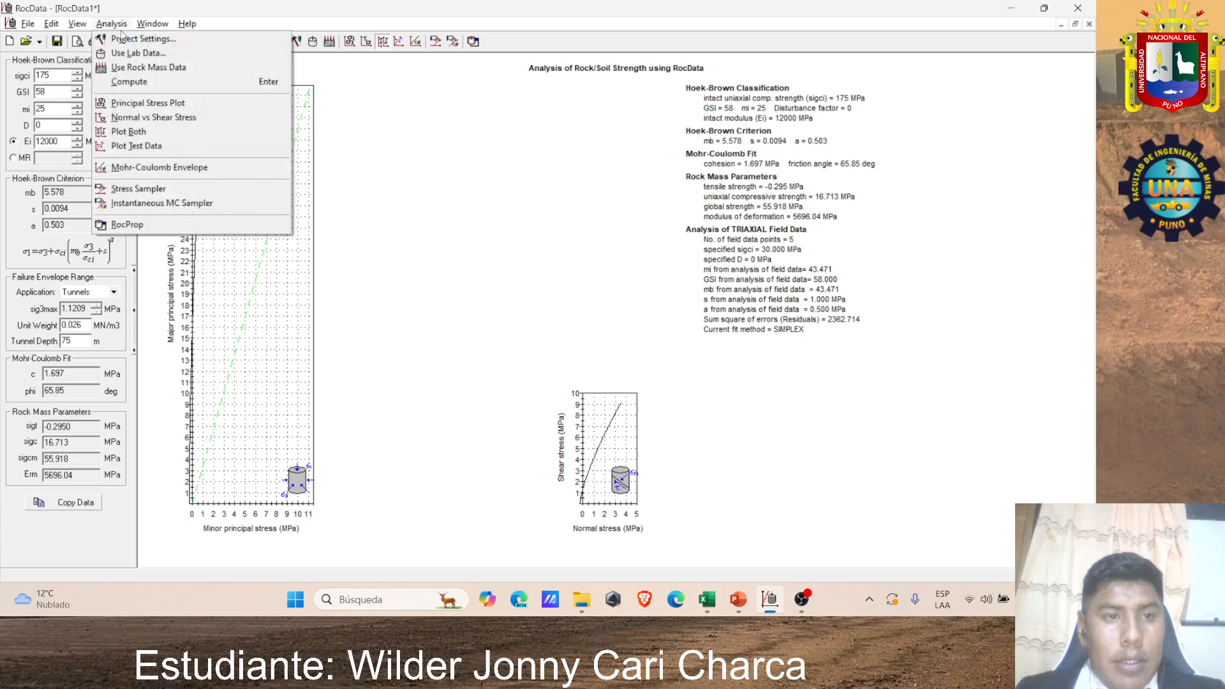
left_click(131, 38)
left_click(568, 271)
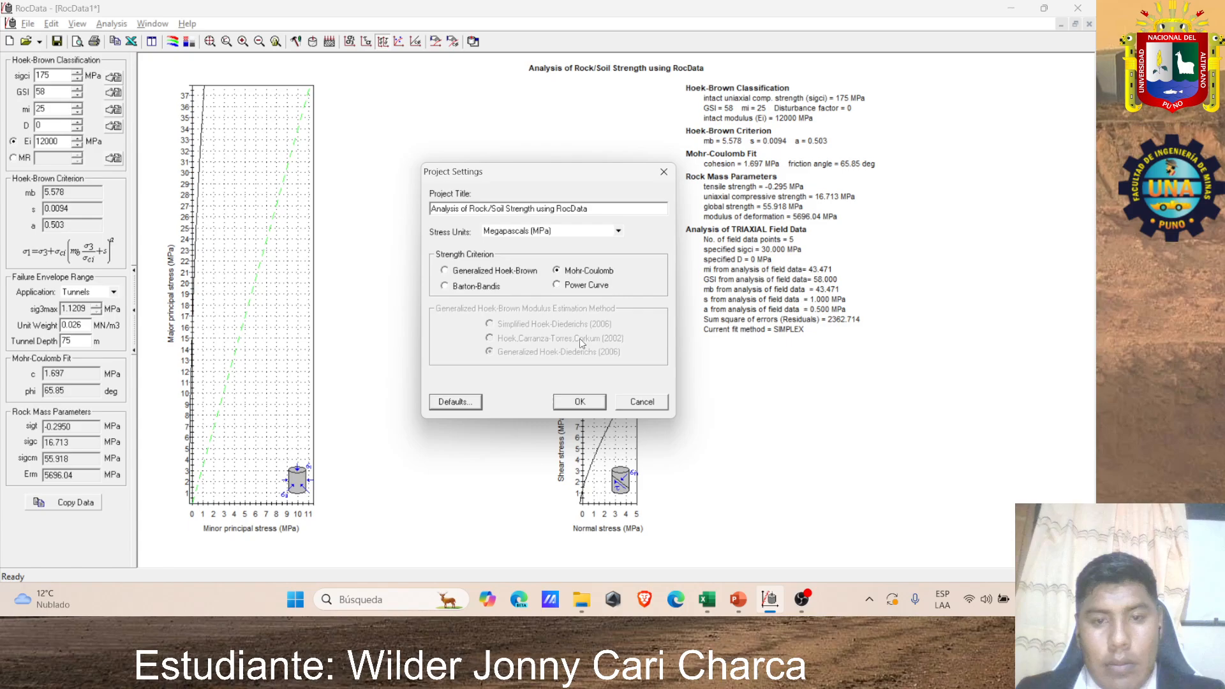
left_click(579, 401)
left_click(652, 477)
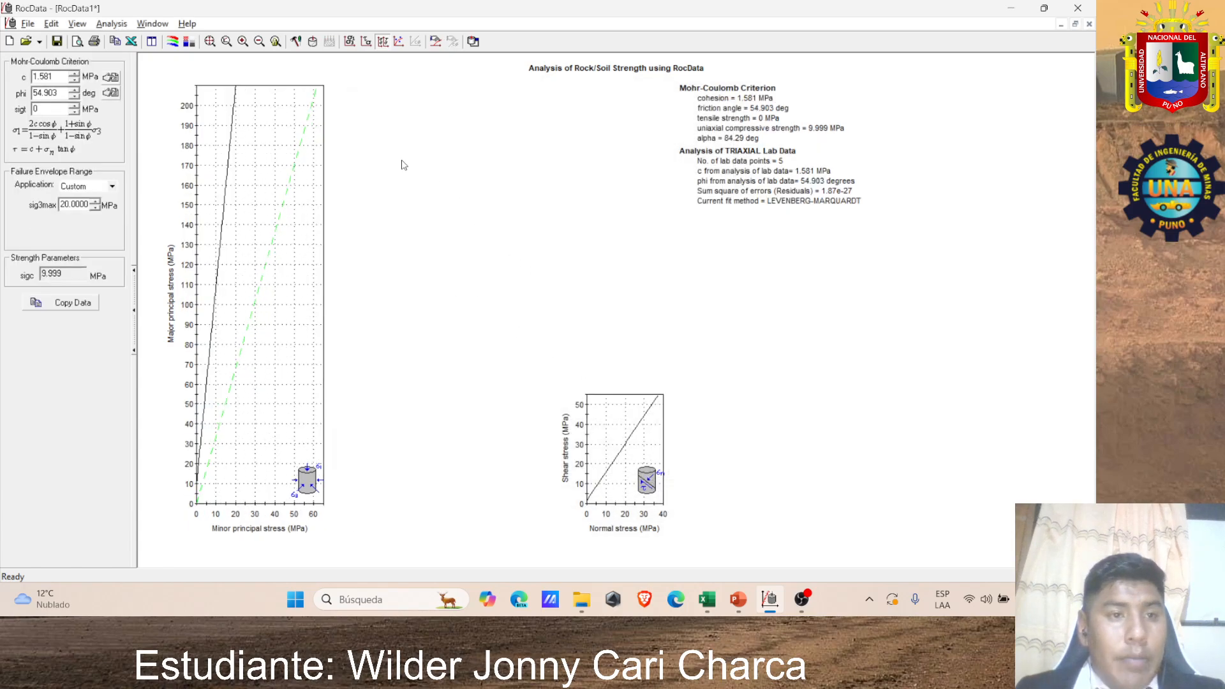
Step: Reopen the Mohr-Coulomb lab data and clear the values of all five triaxial tests
left_click(112, 24)
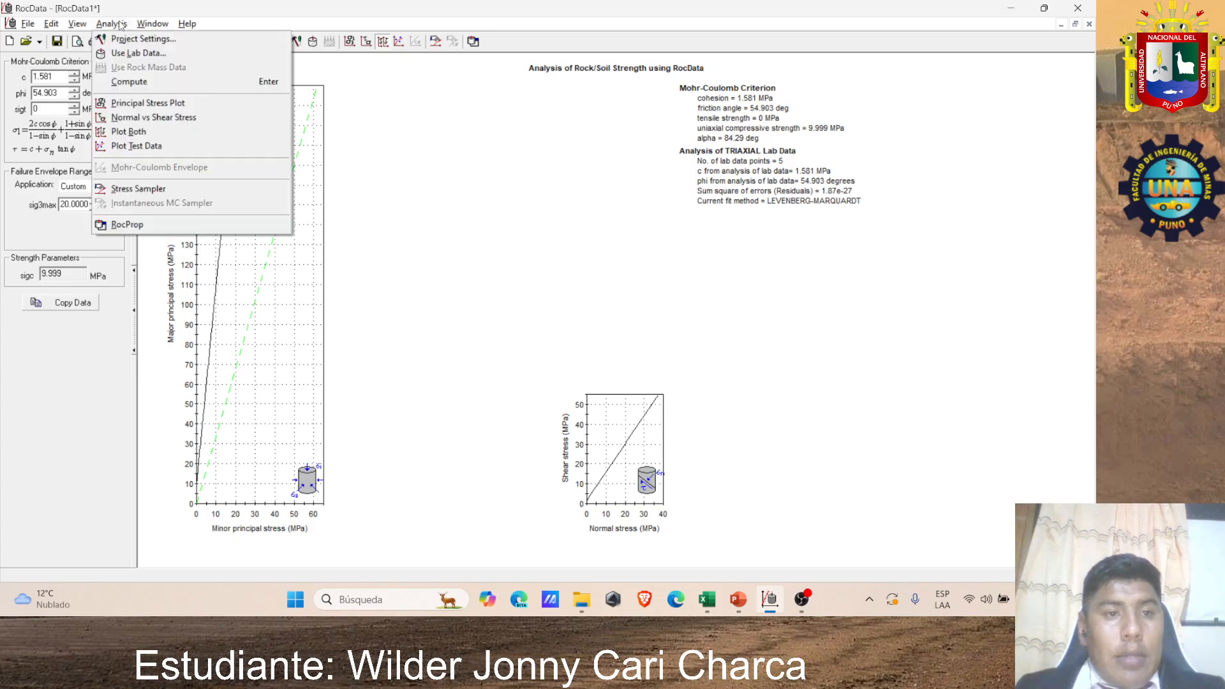
left_click(113, 24)
left_click(100, 24)
left_click(125, 36)
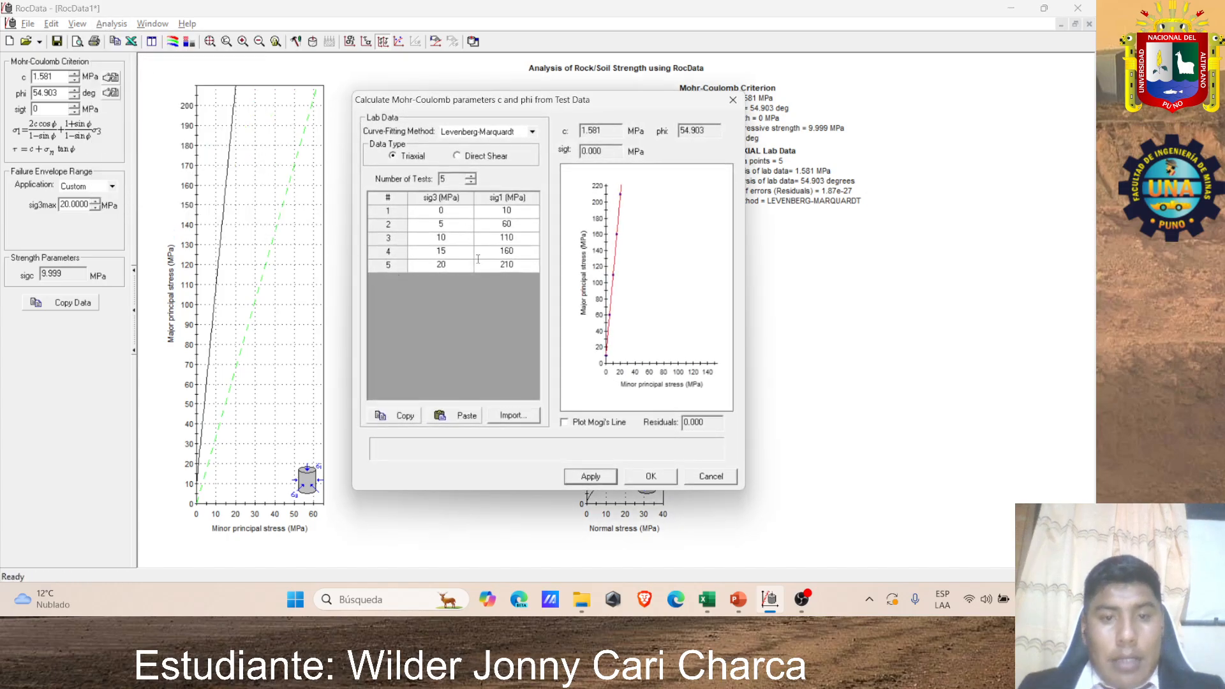
left_click_drag(510, 214, 449, 272)
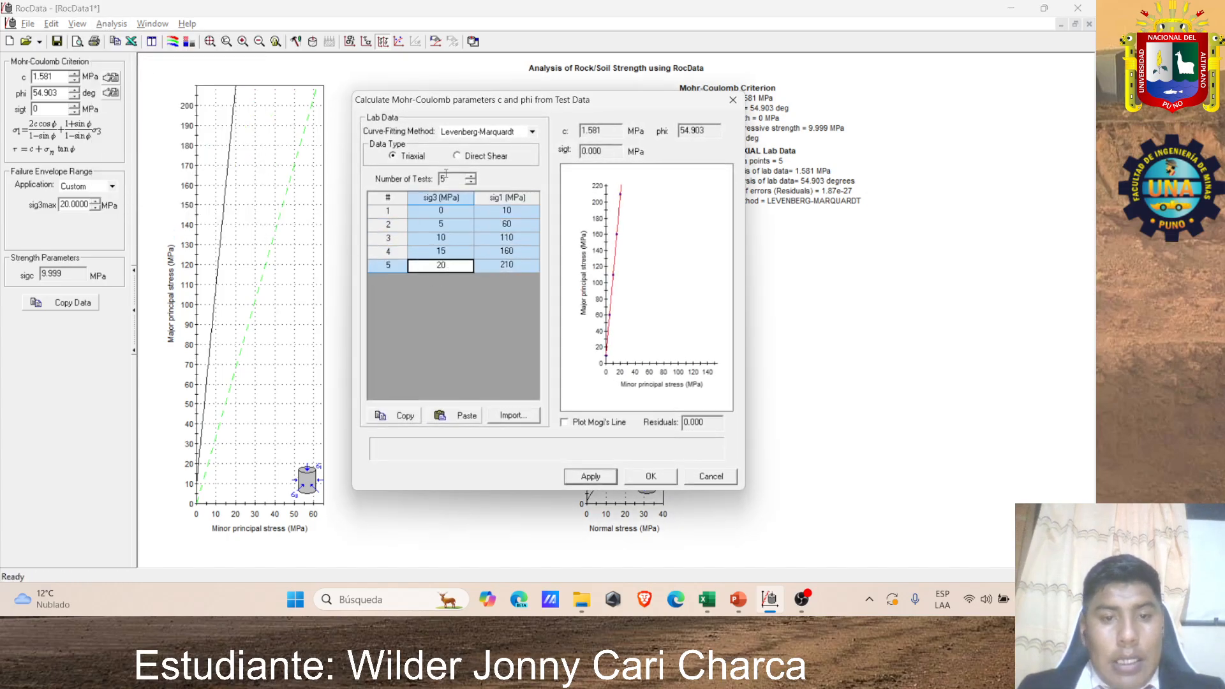
left_click_drag(499, 104, 523, 130)
key("Delete")
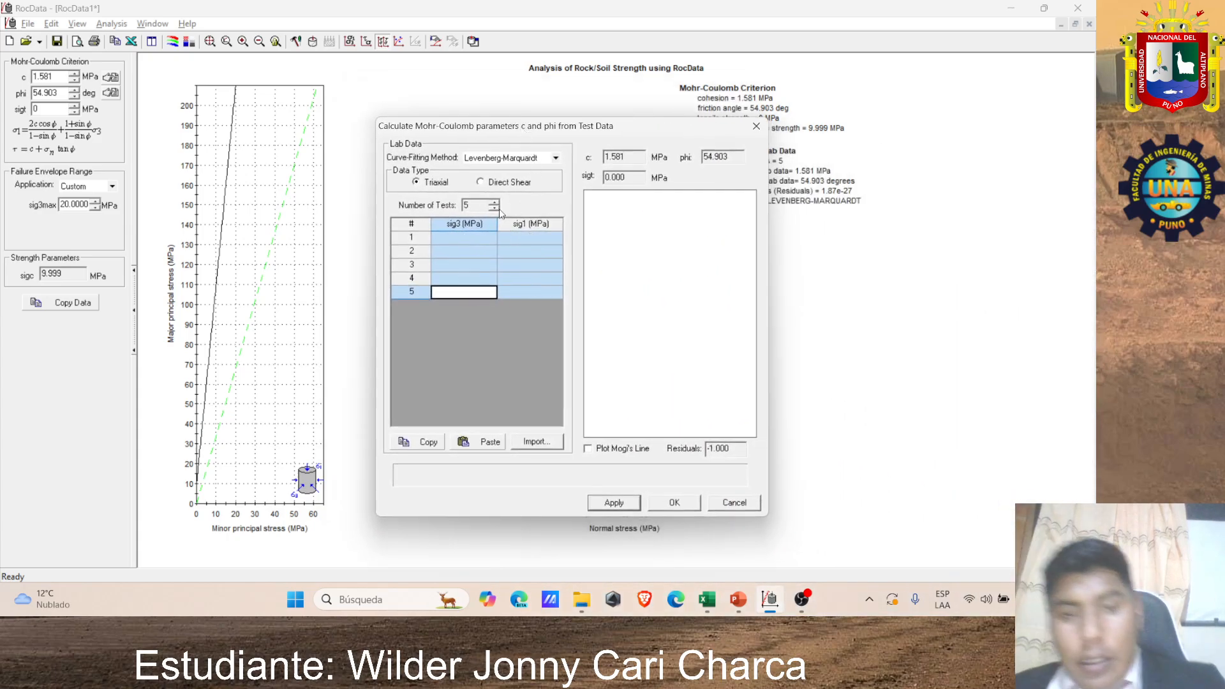
Step: Set the number of tests to 11, paste the copied stress pairs from the first row, and accept the Mohr-Coulomb fit
left_click(495, 202)
left_click(495, 201)
left_click(495, 202)
left_click(495, 202)
left_click(496, 201)
left_click(495, 202)
left_click(463, 236)
key("ctrl+v")
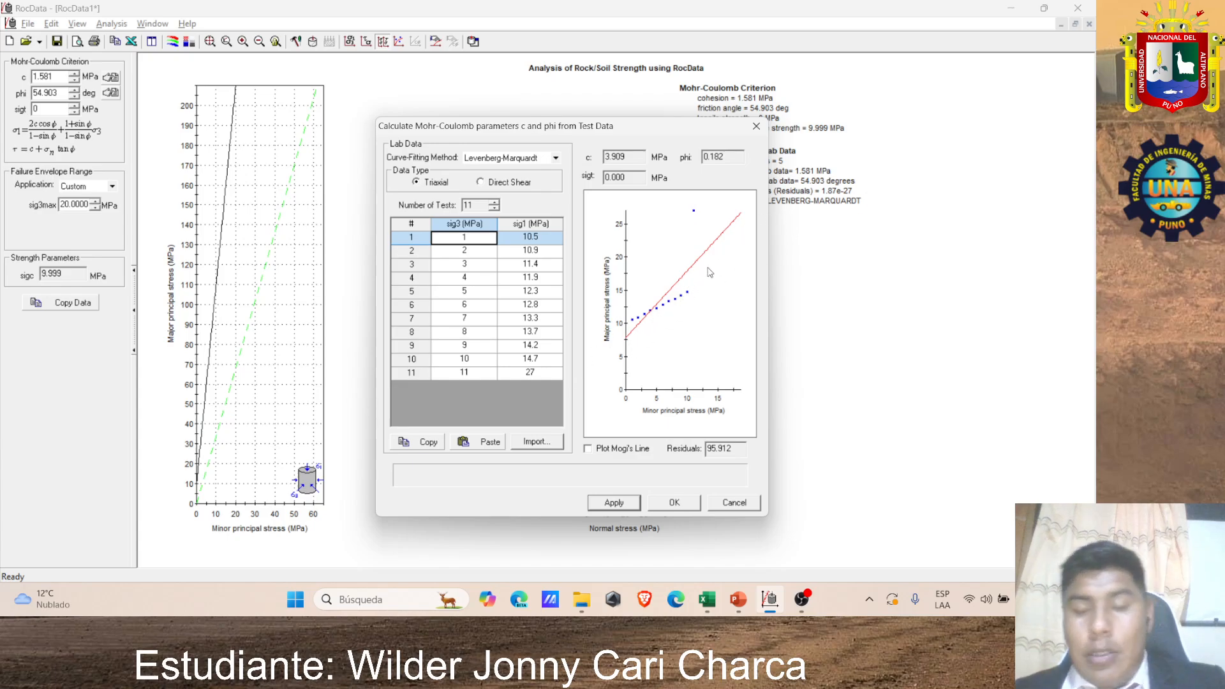
left_click(674, 503)
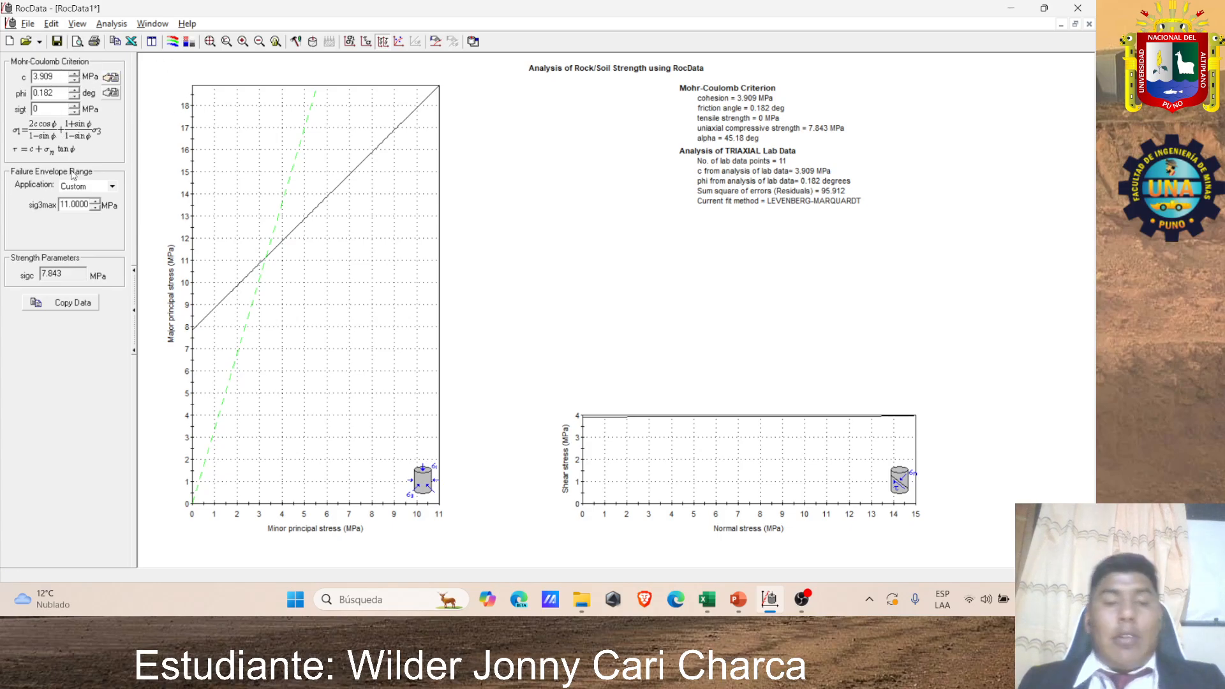
Step: Apply the cohesion of low plasticity silt, 0.002 MPa, from the list of cohesion values for soils and rocks
left_click(112, 77)
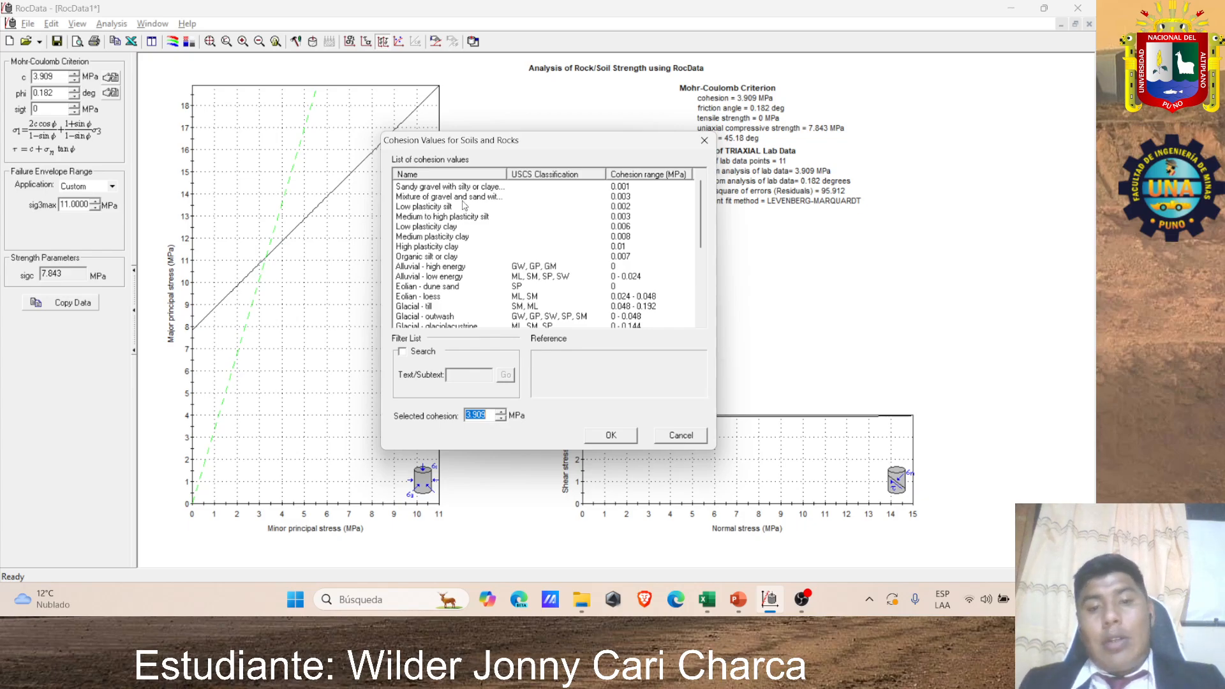
scroll(464, 206, "down", 5)
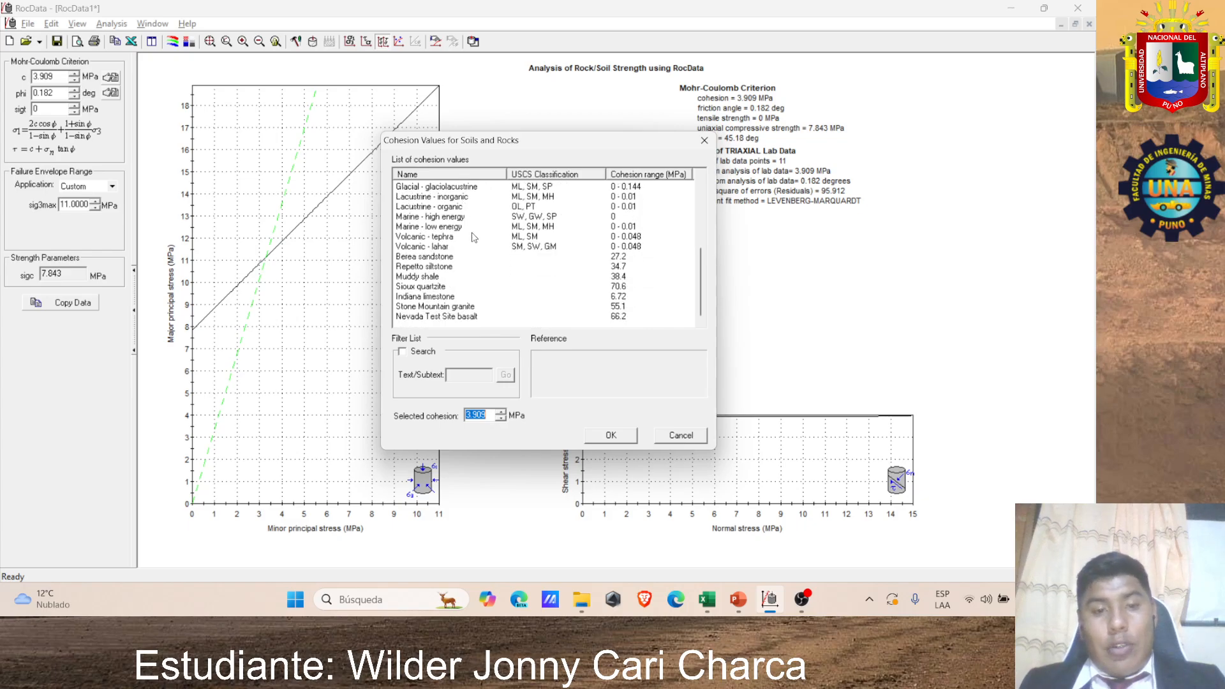
scroll(472, 240, "up", 4)
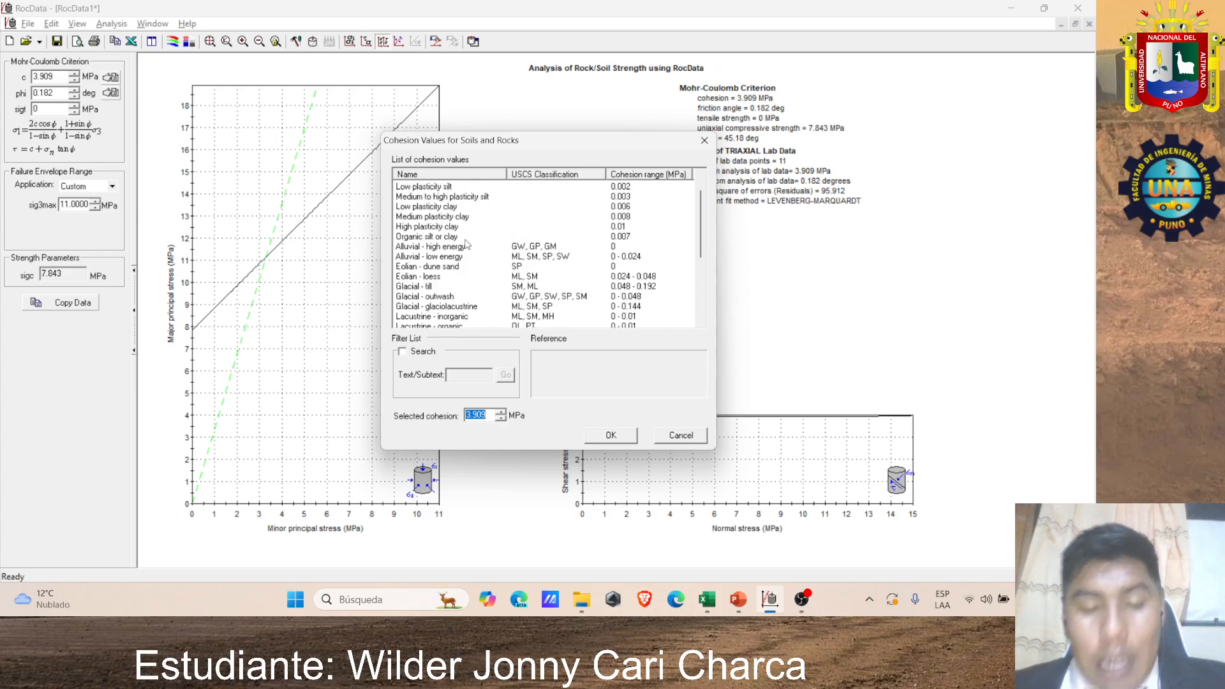
left_click(431, 218)
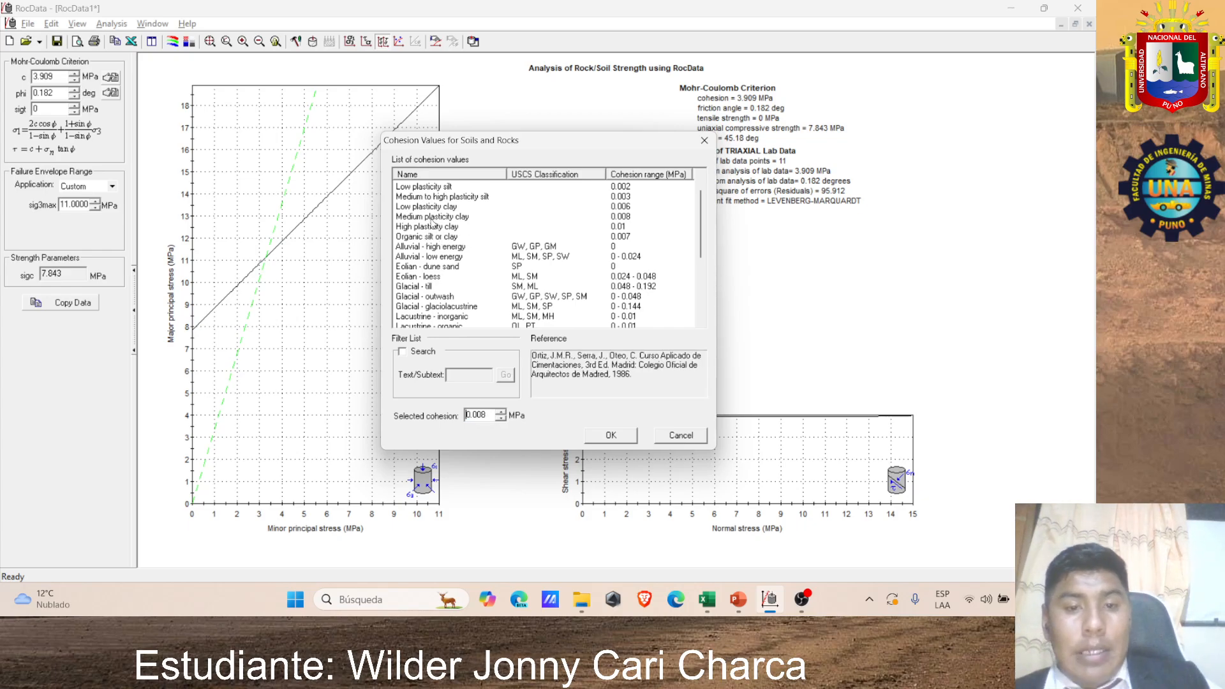
left_click(403, 353)
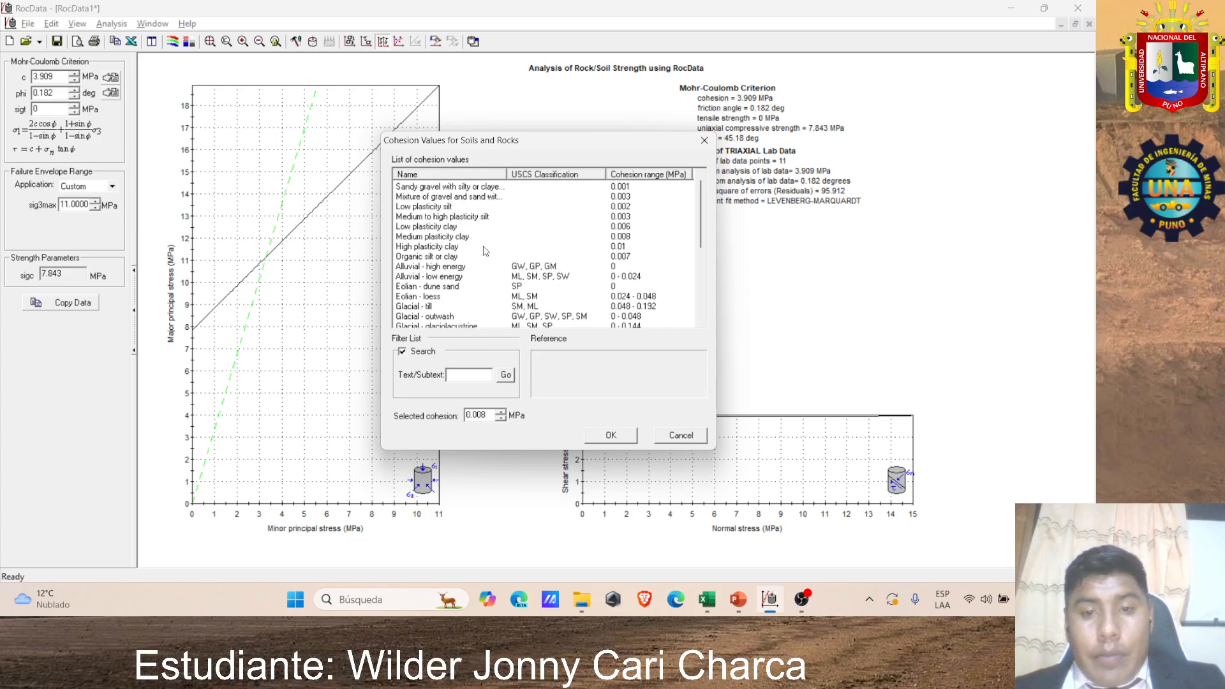
left_click(439, 206)
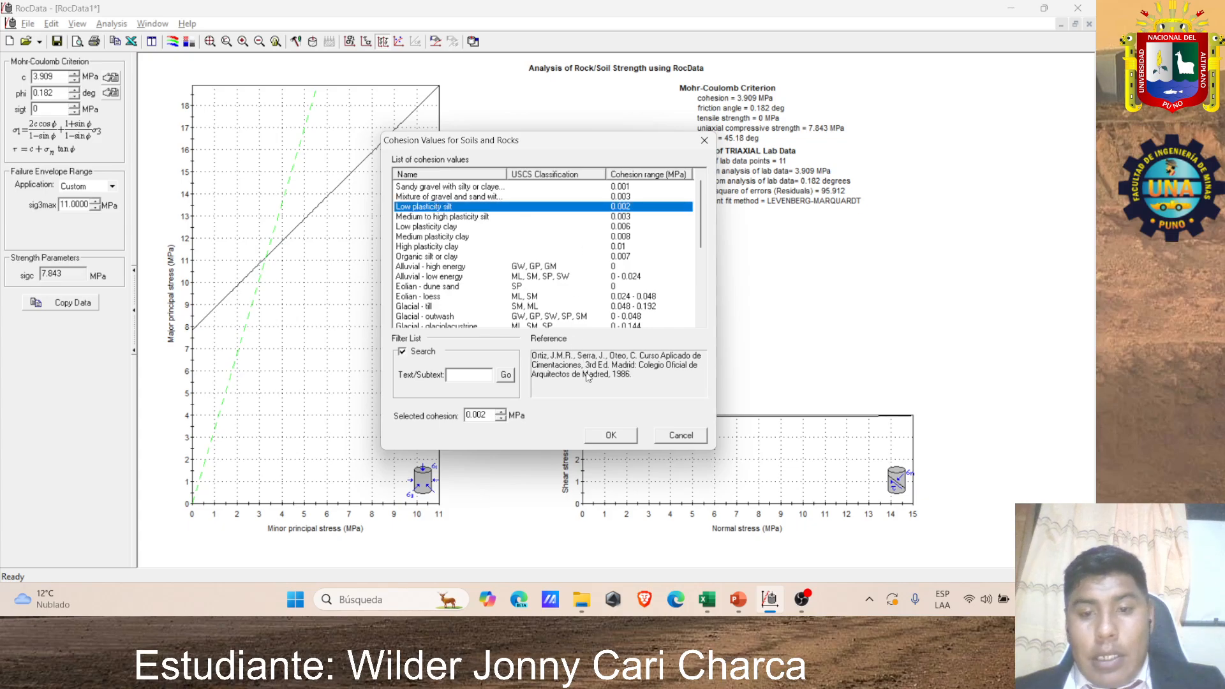
left_click(616, 442)
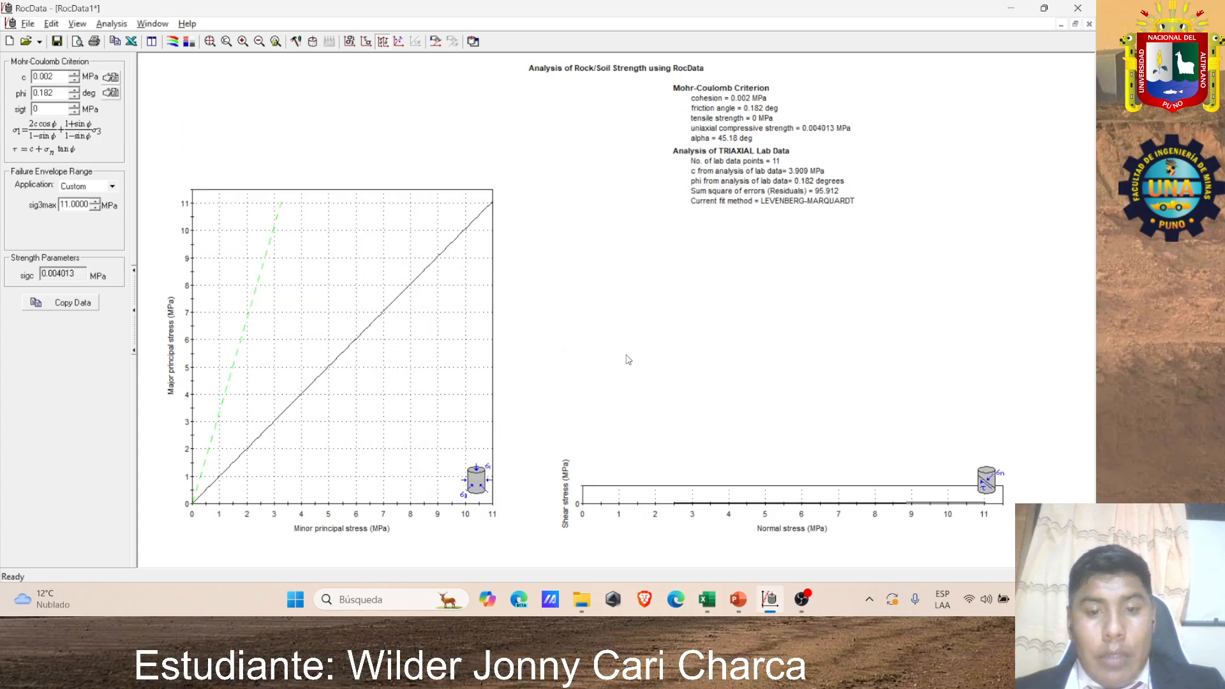
Step: Apply the friction angle of dense low plasticity silt, 32 degrees, from the list of phi values
left_click(75, 90)
left_click(110, 93)
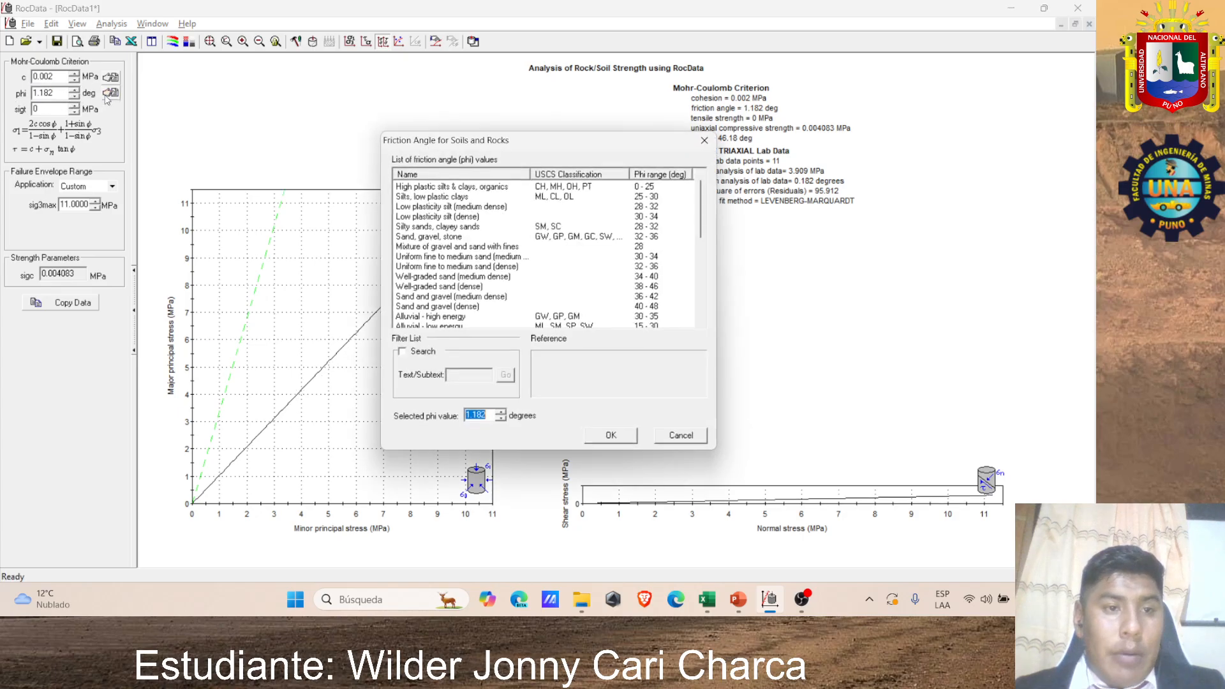
scroll(455, 273, "down", 3)
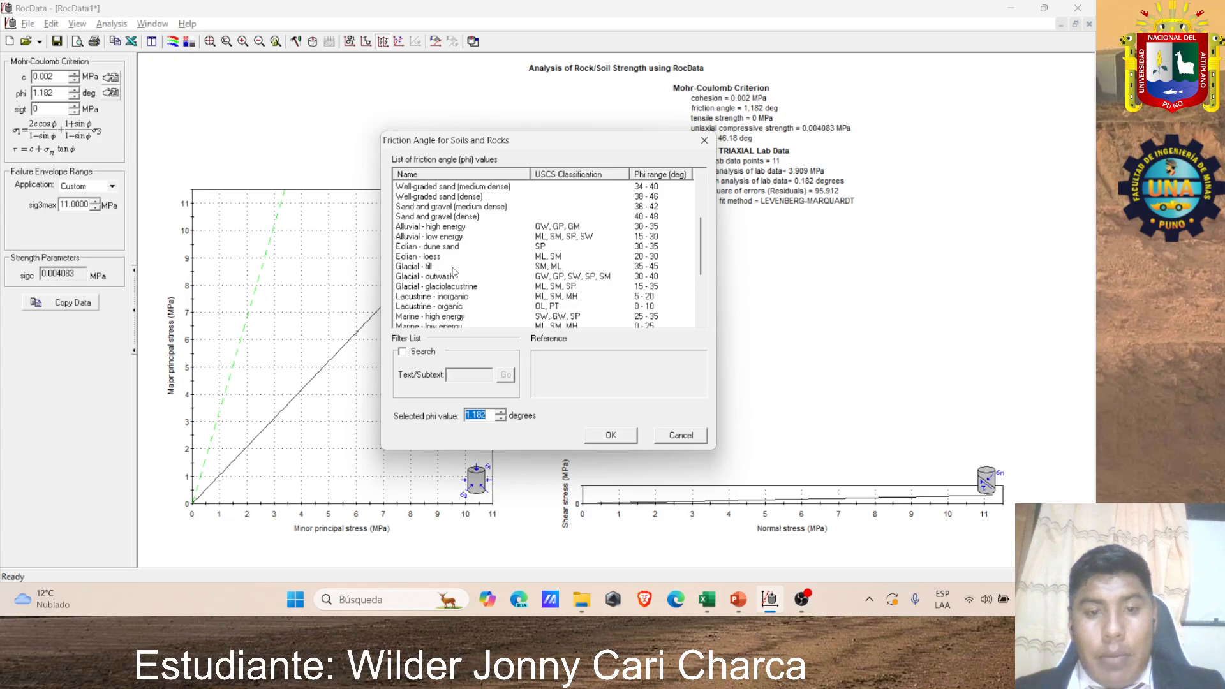
scroll(555, 267, "up", 3)
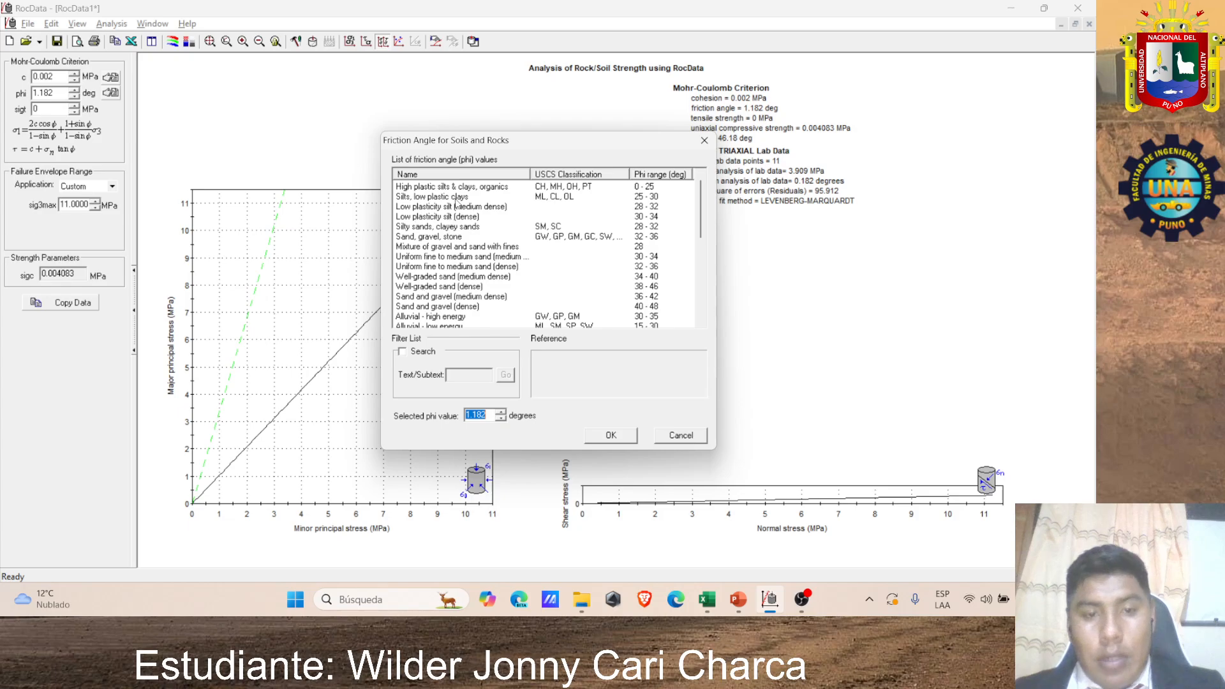
left_click(646, 217)
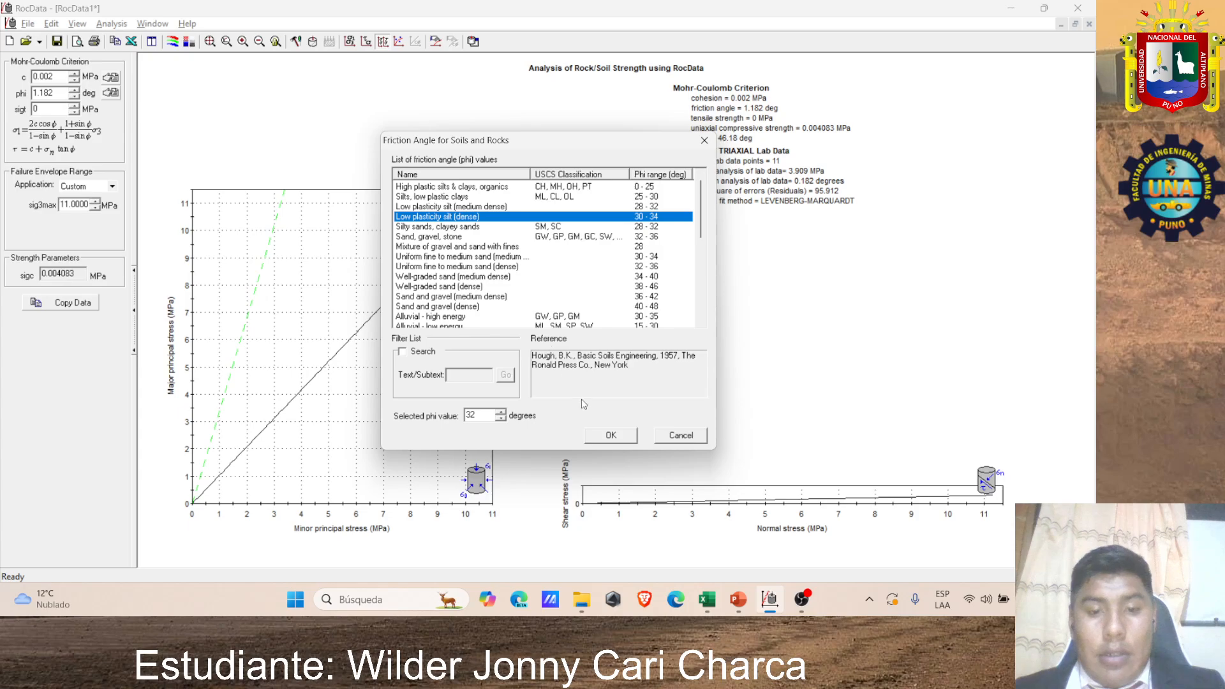
left_click(611, 435)
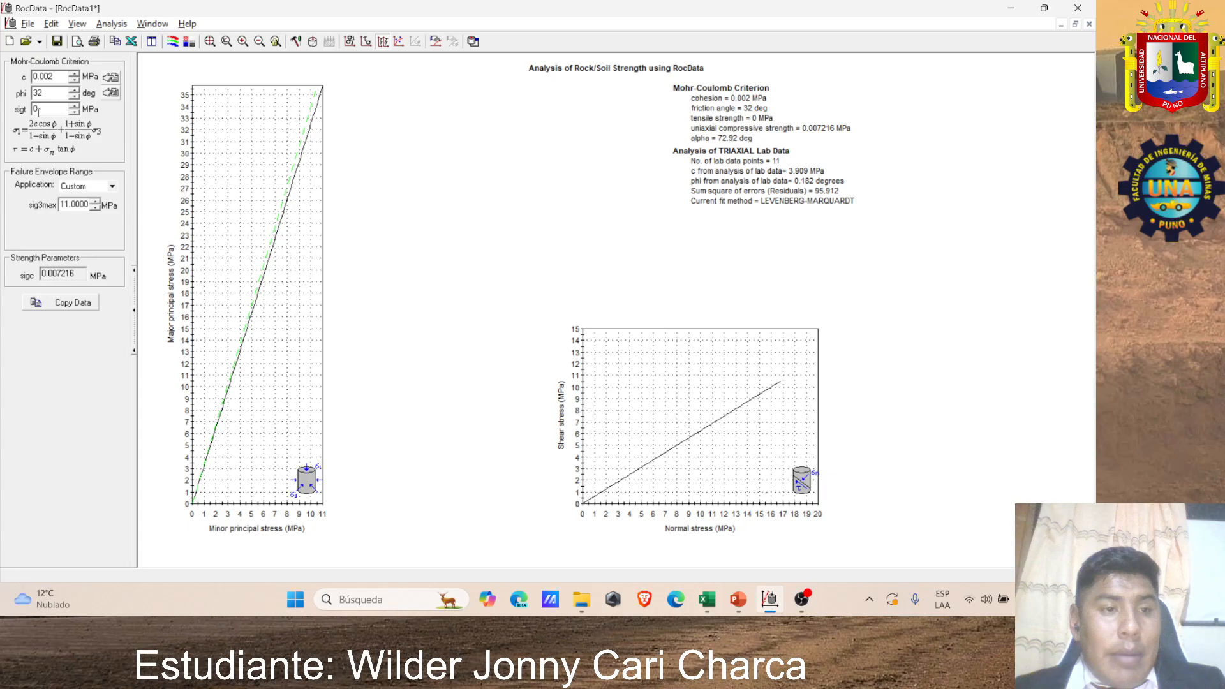
Step: Lower the tensile strength of the Mohr-Coulomb criterion to -0.002217 MPa
left_click(75, 105)
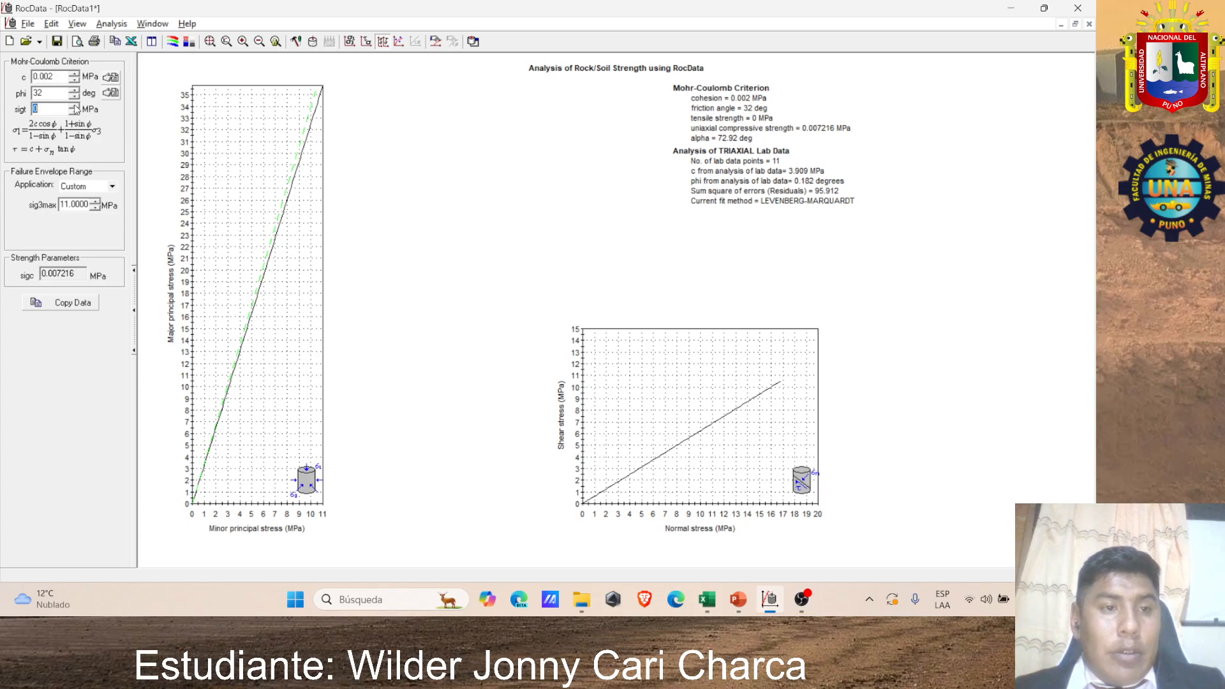
left_click(74, 112)
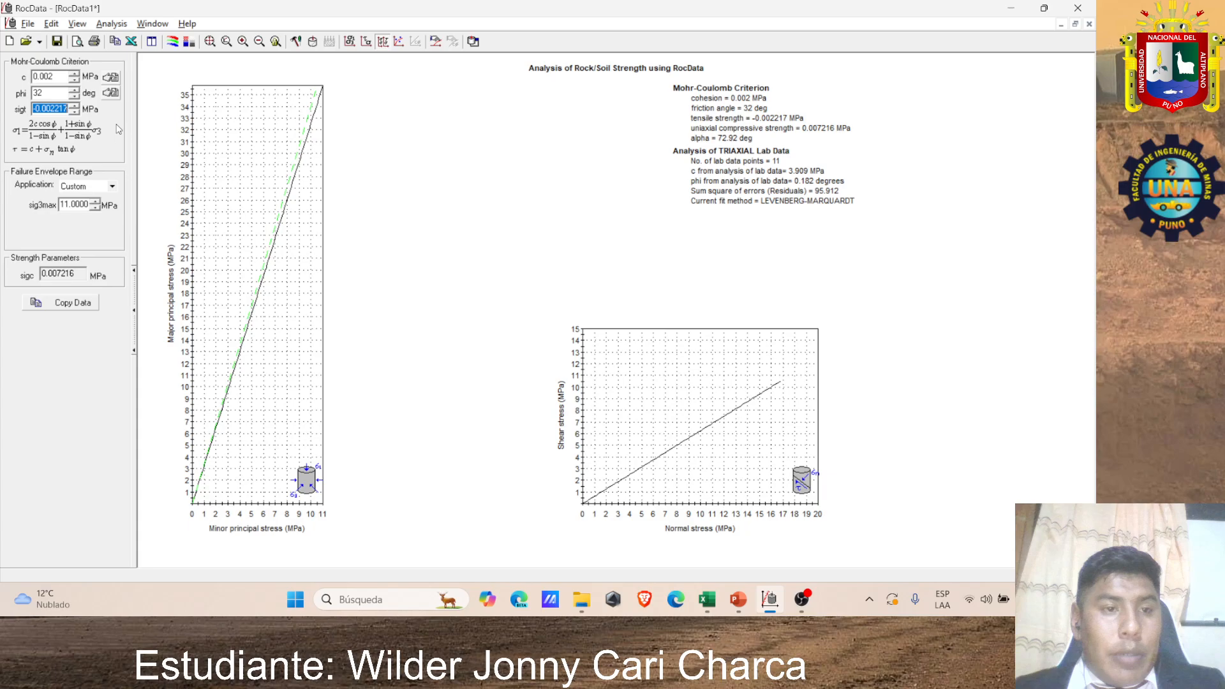
left_click(348, 184)
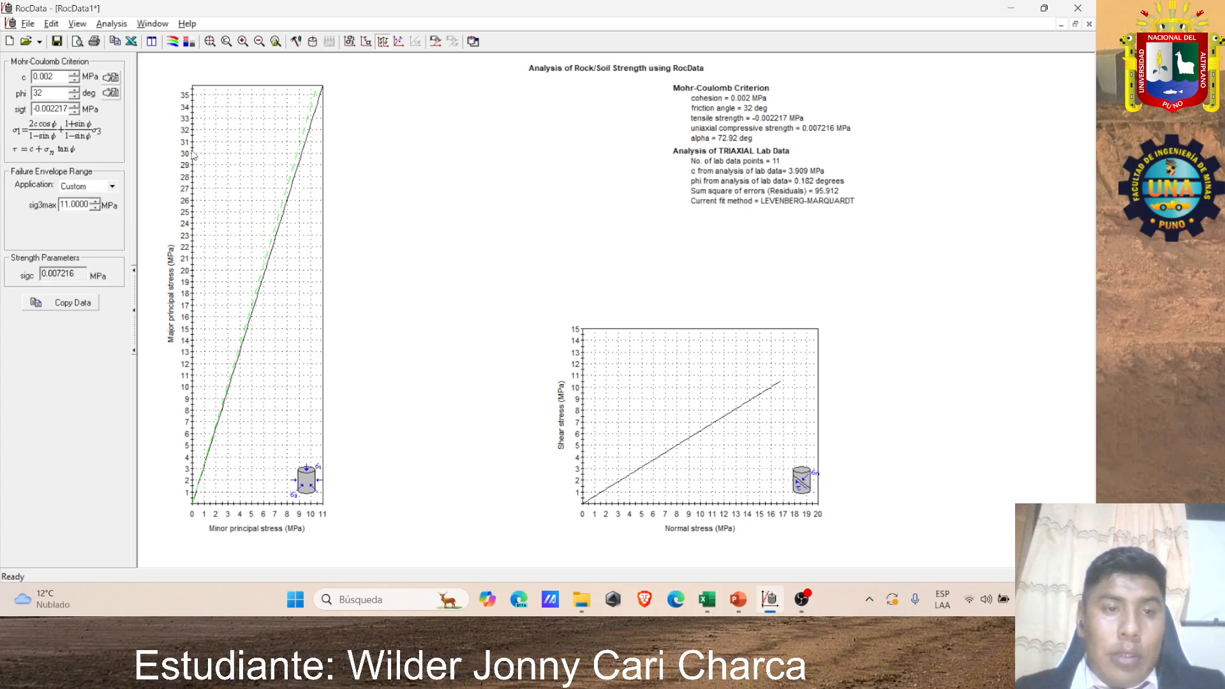
Step: Export the Mohr-Coulomb analysis to Excel, switch to the new workbook and maximize its window
left_click(131, 41)
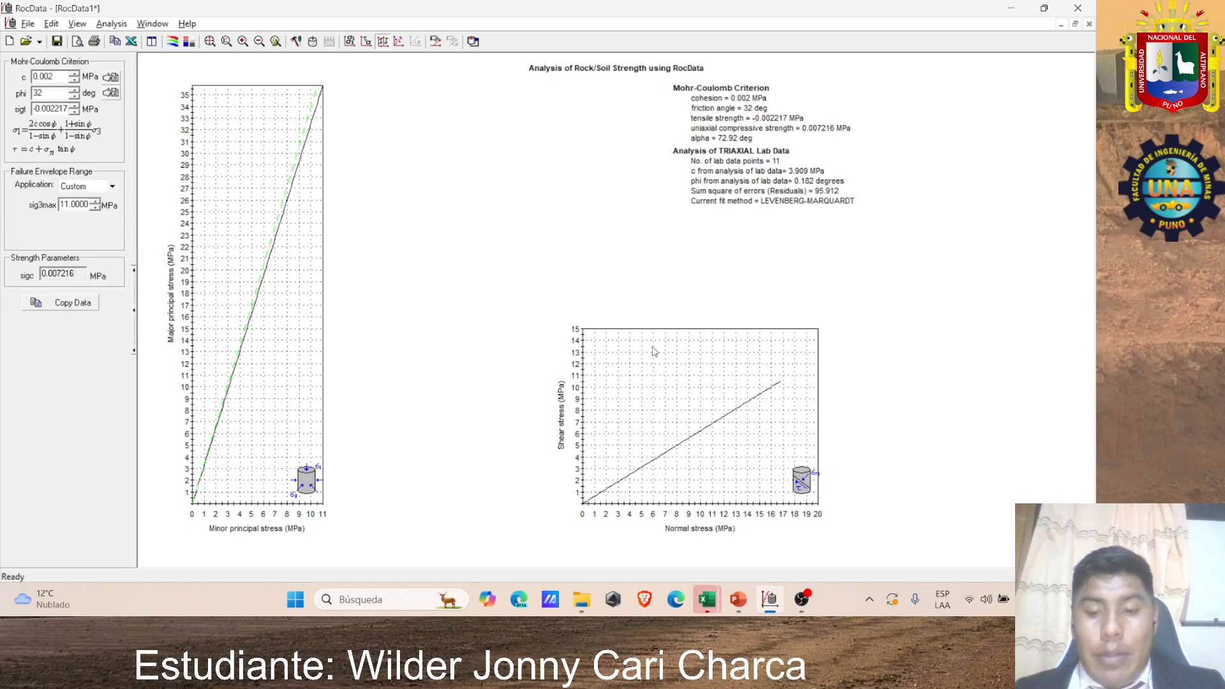
mouse_move(717, 593)
left_click(667, 523)
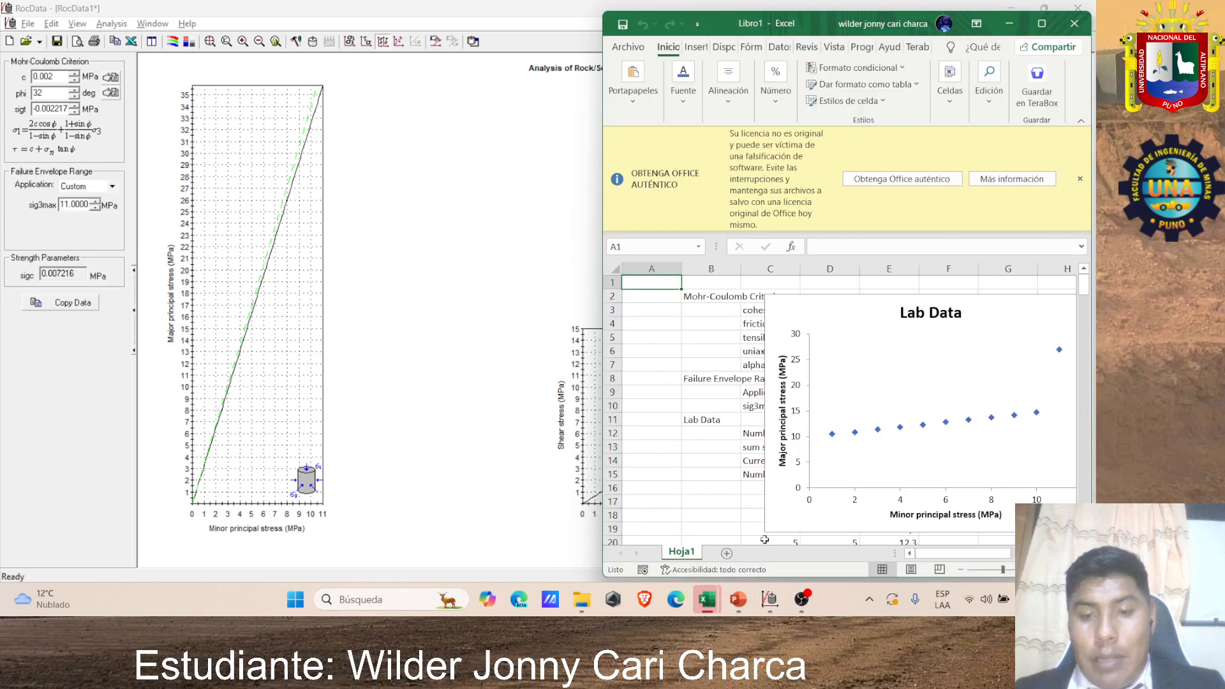
left_click(1041, 24)
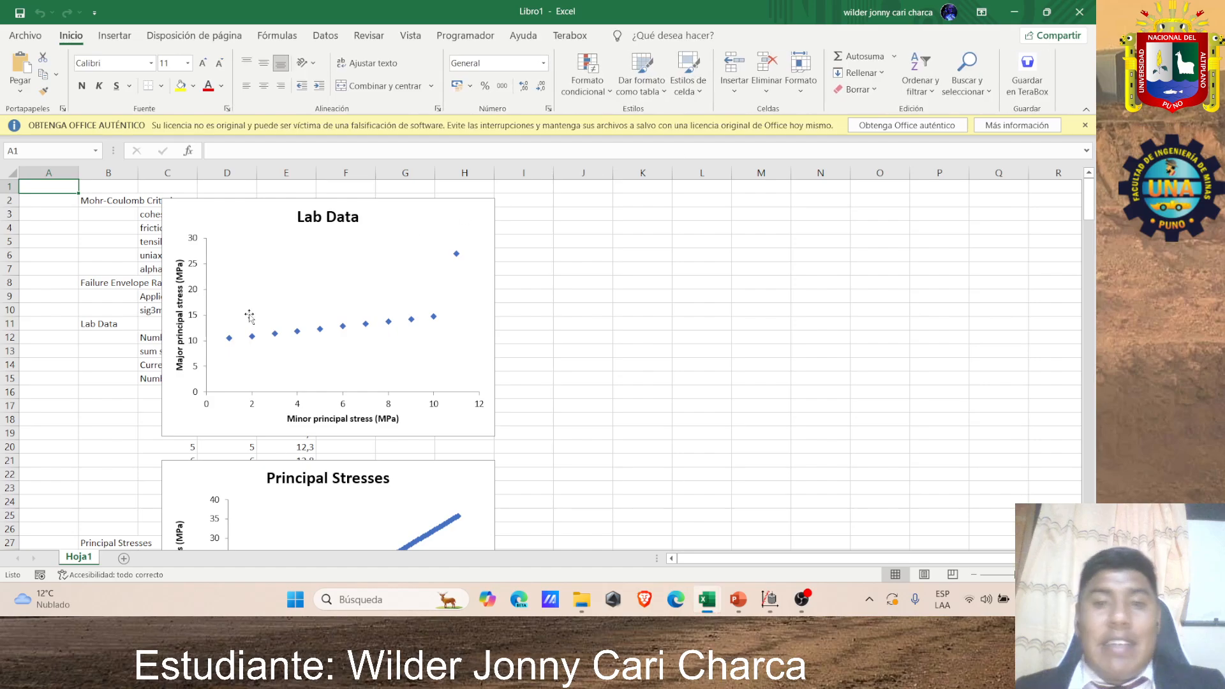
Step: Move the Lab Data and Principal Stresses charts off the data columns, stacking them from about column H to column M
left_click_drag(333, 247, 606, 248)
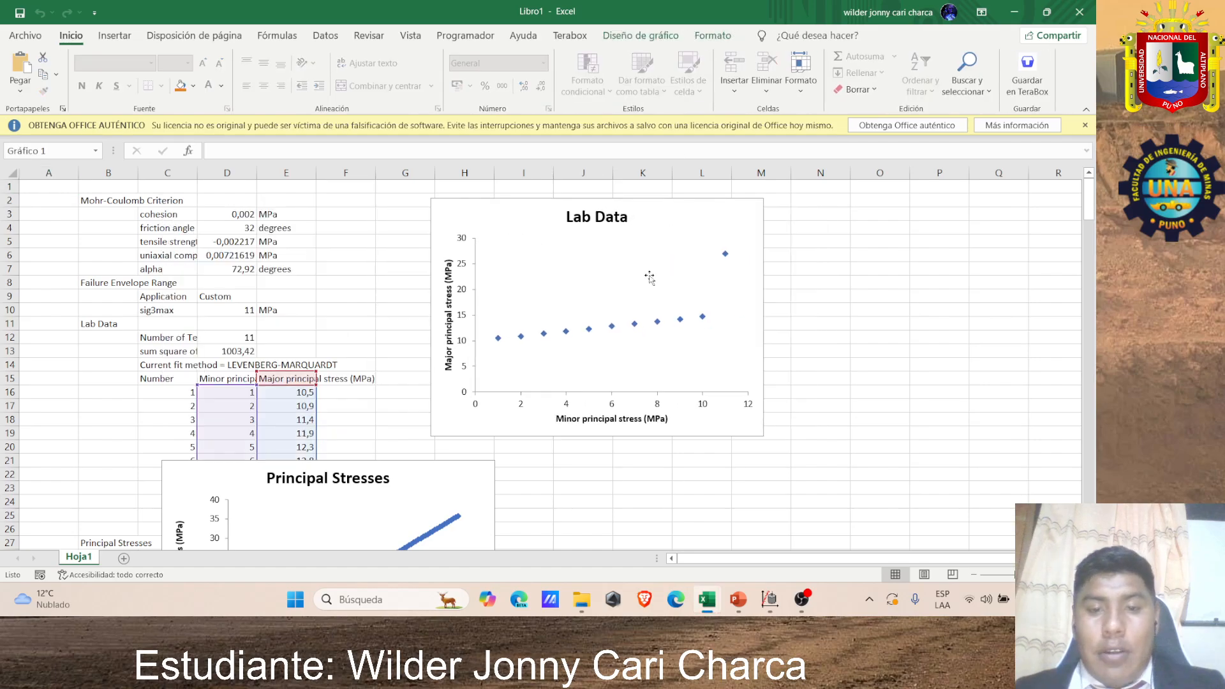
scroll(538, 322, "down", 4)
left_click_drag(445, 306, 713, 295)
left_click(818, 364)
scroll(502, 399, "down", 1)
scroll(506, 383, "up", 4)
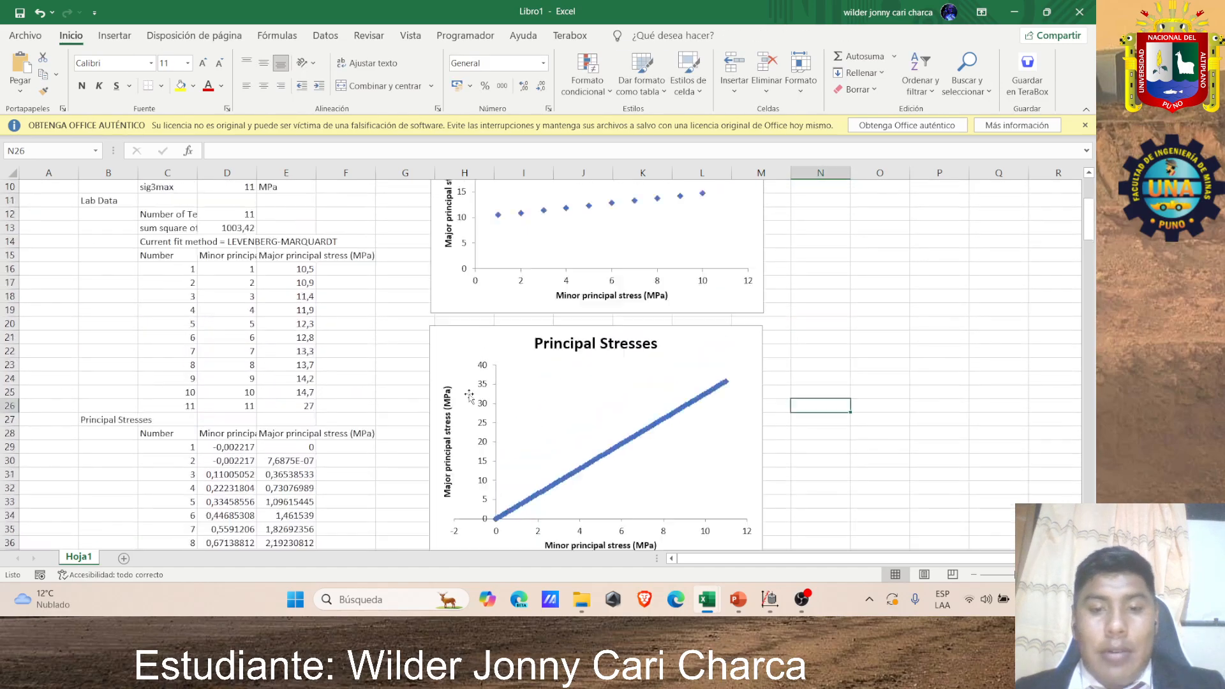
Step: Move the Normal Stress vs. Shear Stress chart off the data columns, directly below the Principal Stresses chart
scroll(506, 374, "down", 12)
left_click(404, 239)
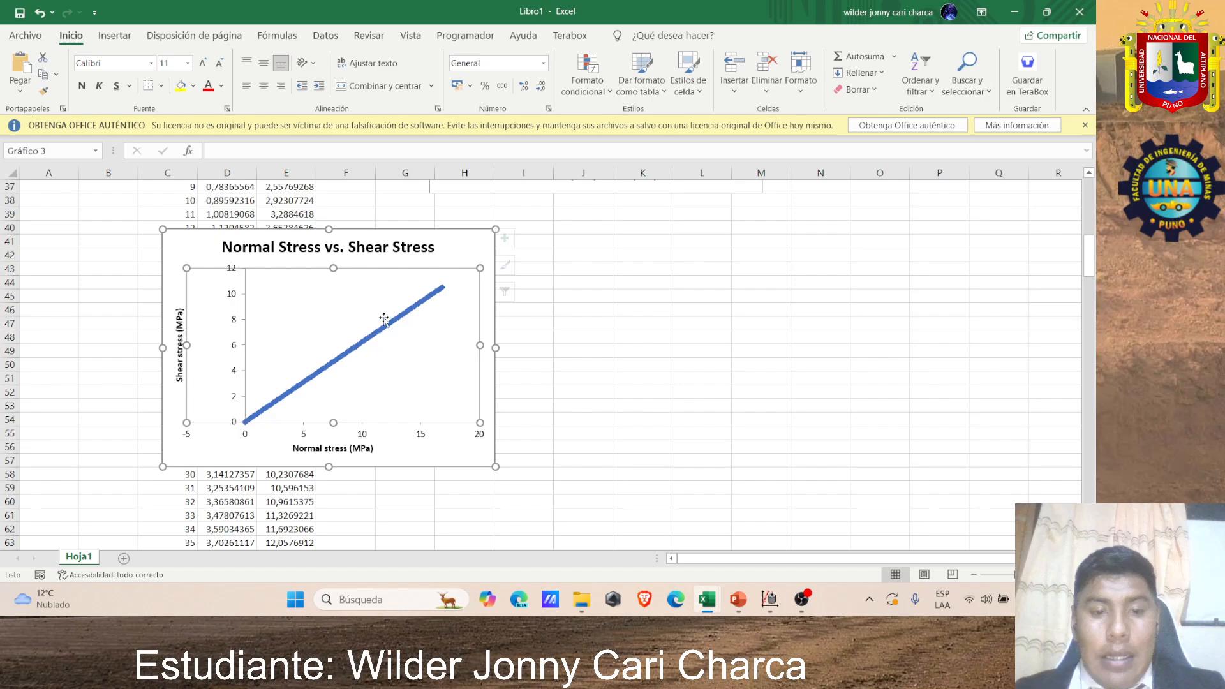
left_click_drag(403, 238, 455, 261)
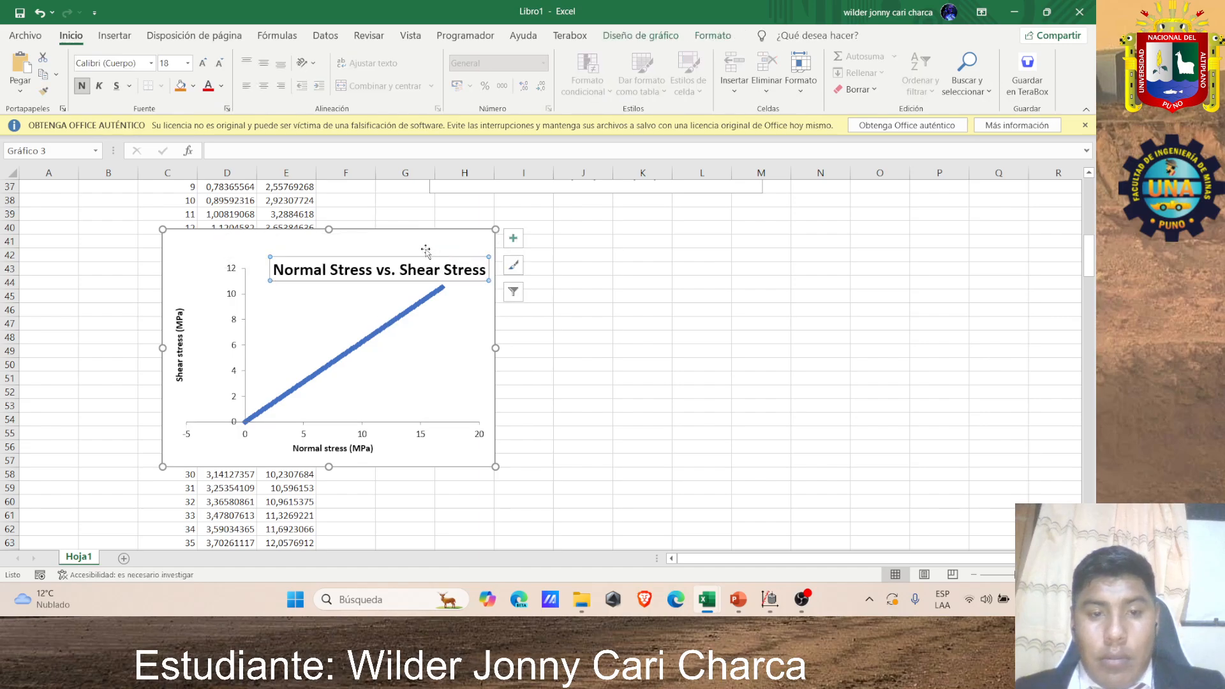
key("ctrl+z")
left_click_drag(377, 230, 638, 211)
scroll(646, 313, "up", 3)
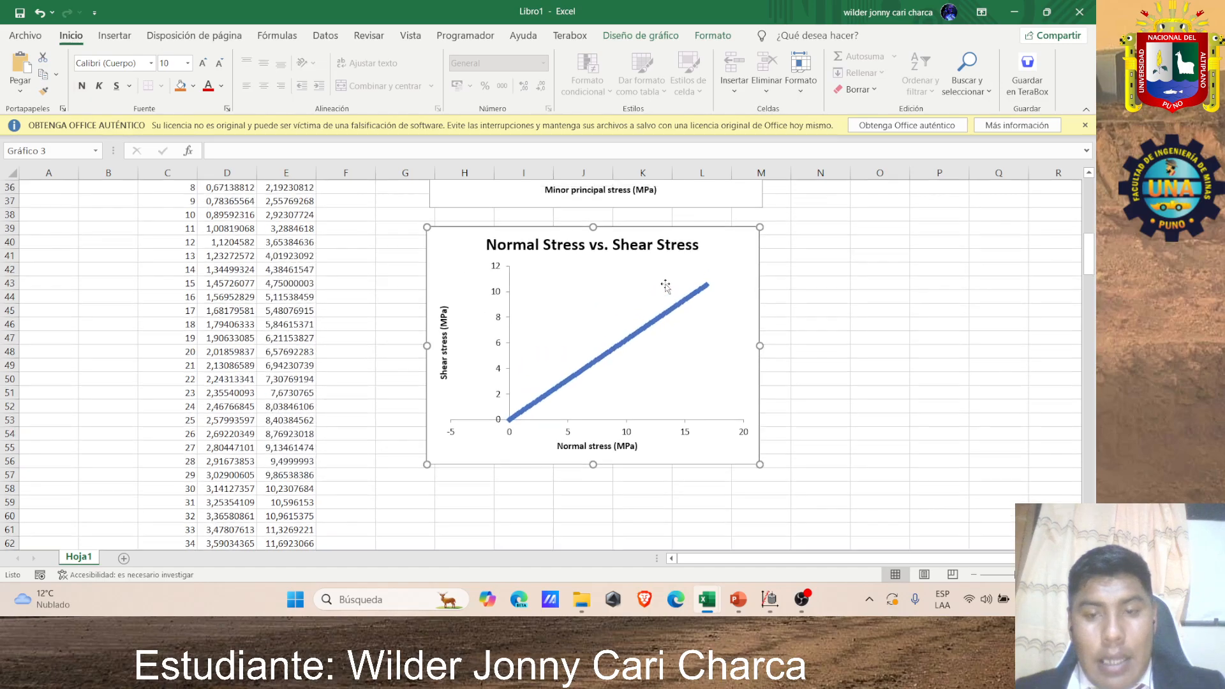
Step: Review the three exported charts and highlight the Mohr-Coulomb parameter values from cohesion to alpha
scroll(628, 345, "up", 5)
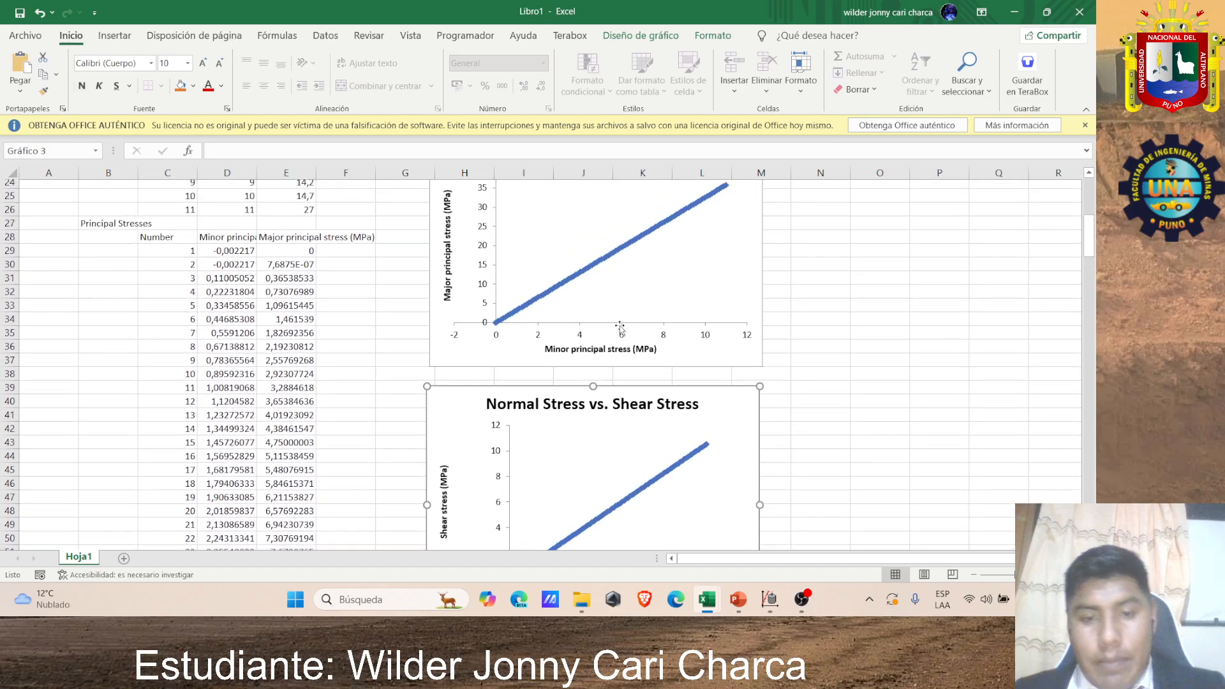
scroll(627, 344, "up", 3)
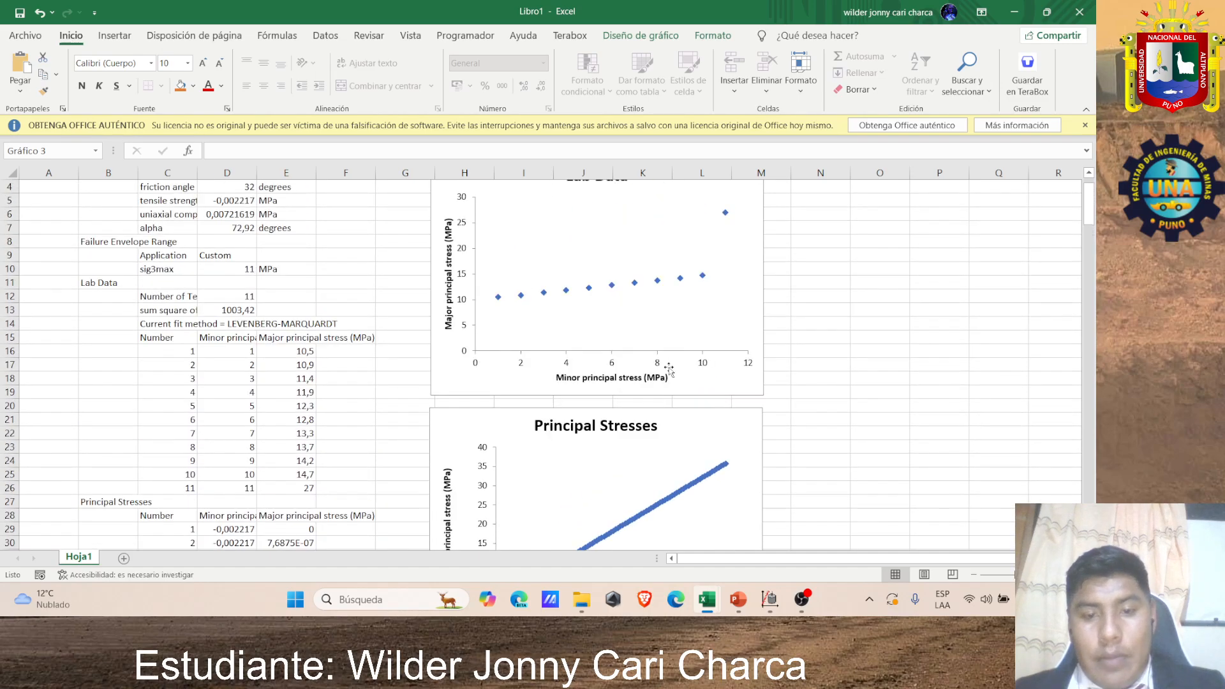
scroll(652, 394, "up", 1)
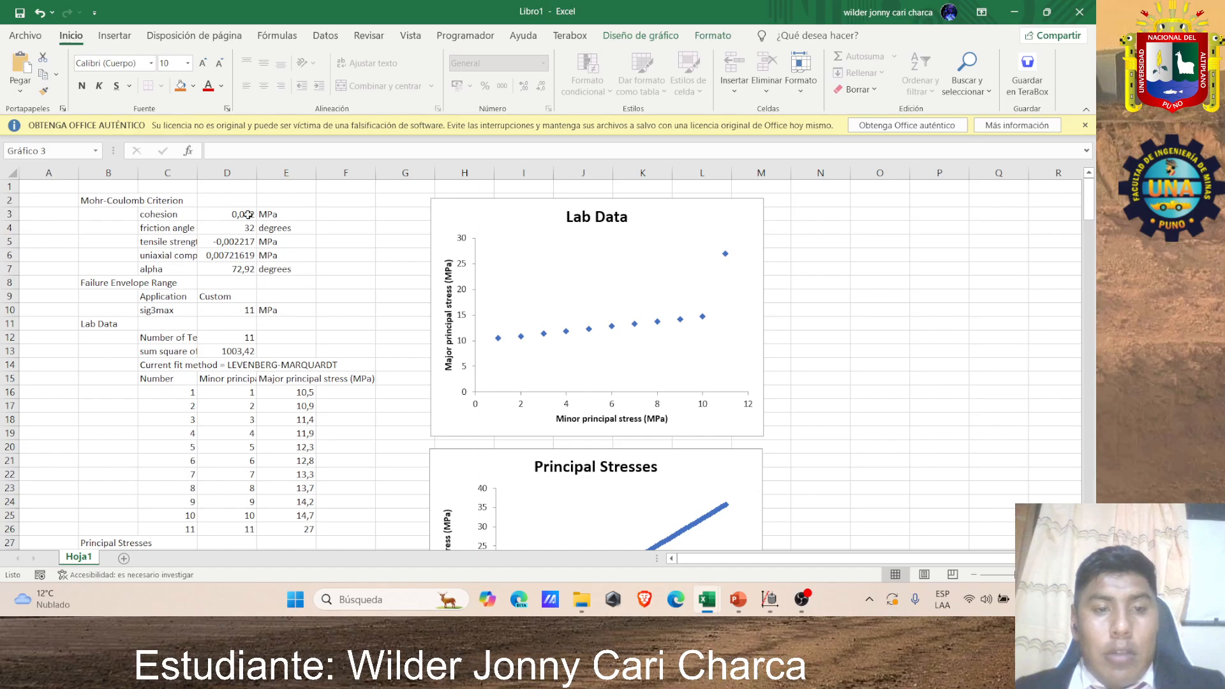
left_click_drag(271, 215, 231, 271)
Step: Examine the Principal Stresses and Normal Stress vs. Shear Stress data tables and return to the charts
scroll(264, 319, "down", 9)
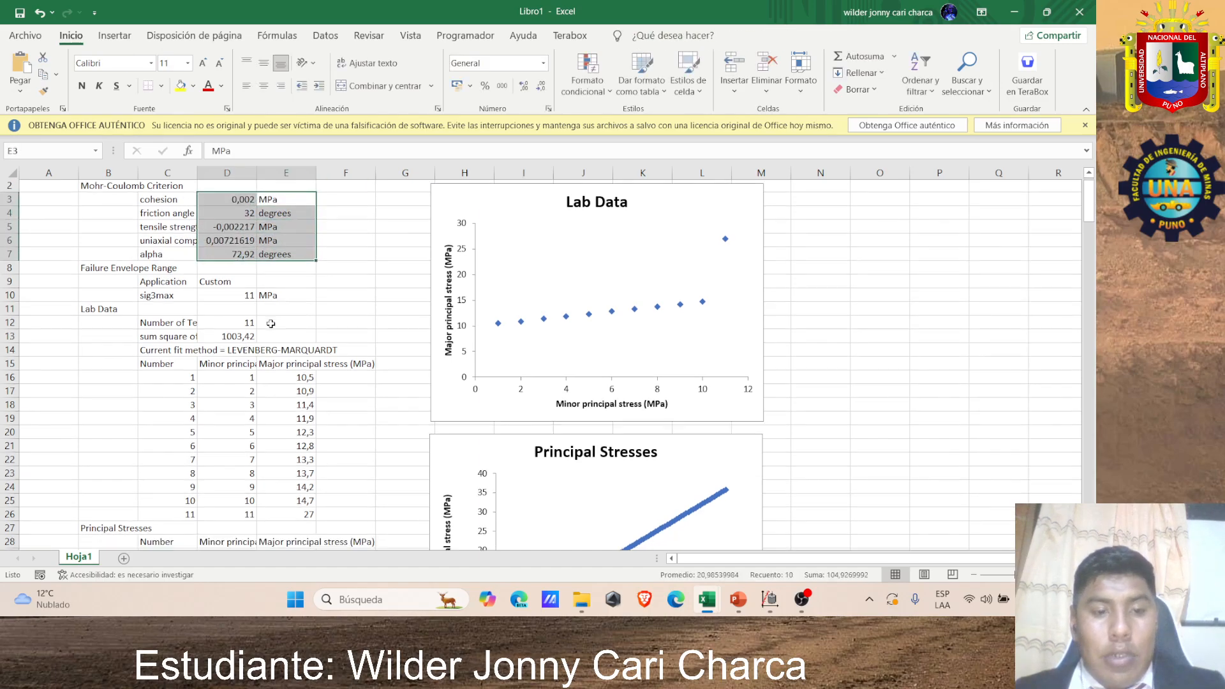
scroll(264, 319, "up", 2)
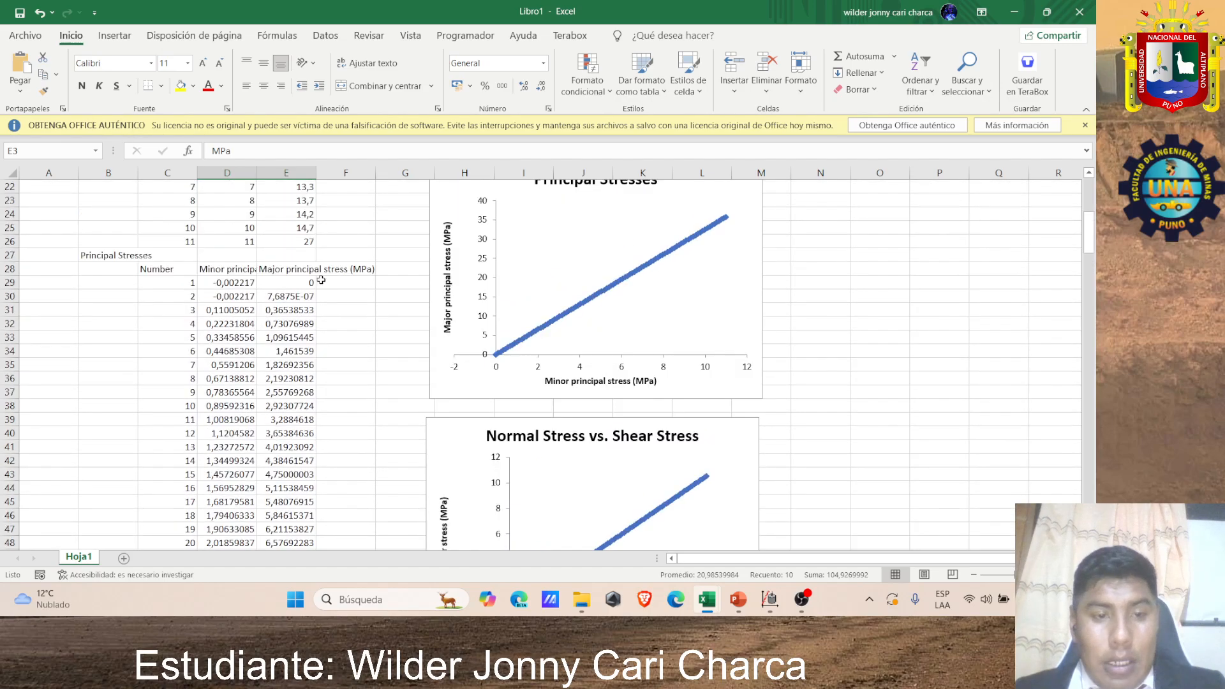
left_click_drag(312, 282, 223, 487)
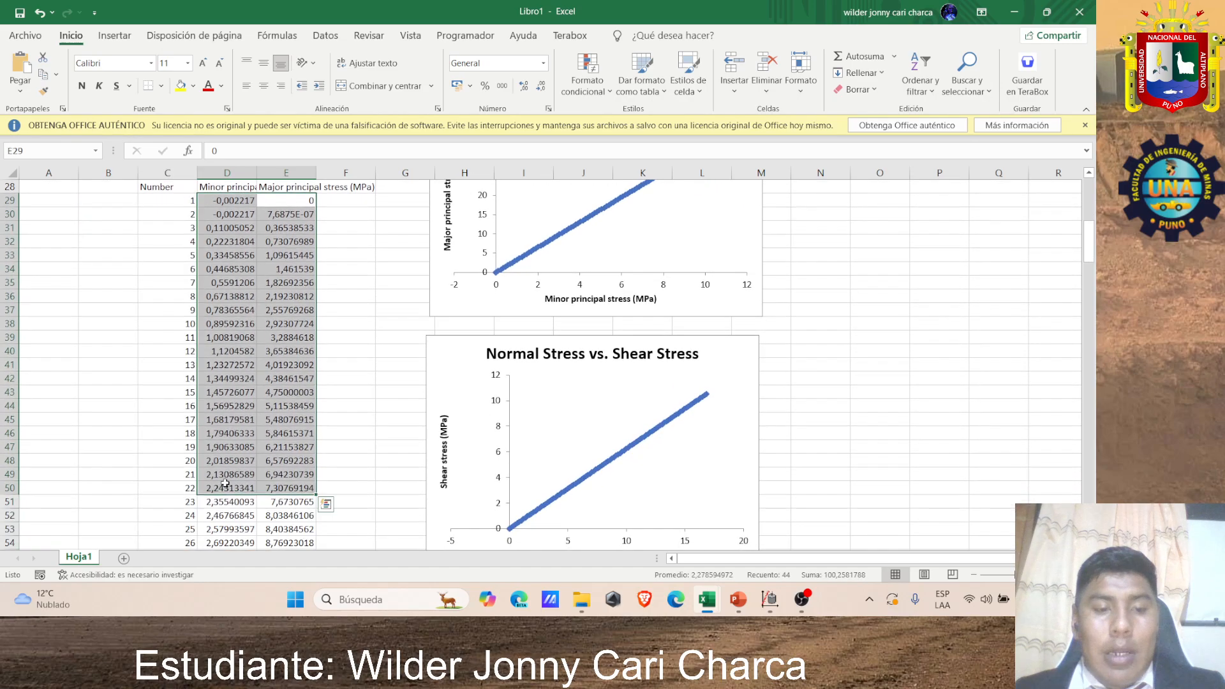
scroll(212, 495, "down", 5)
scroll(211, 495, "down", 20)
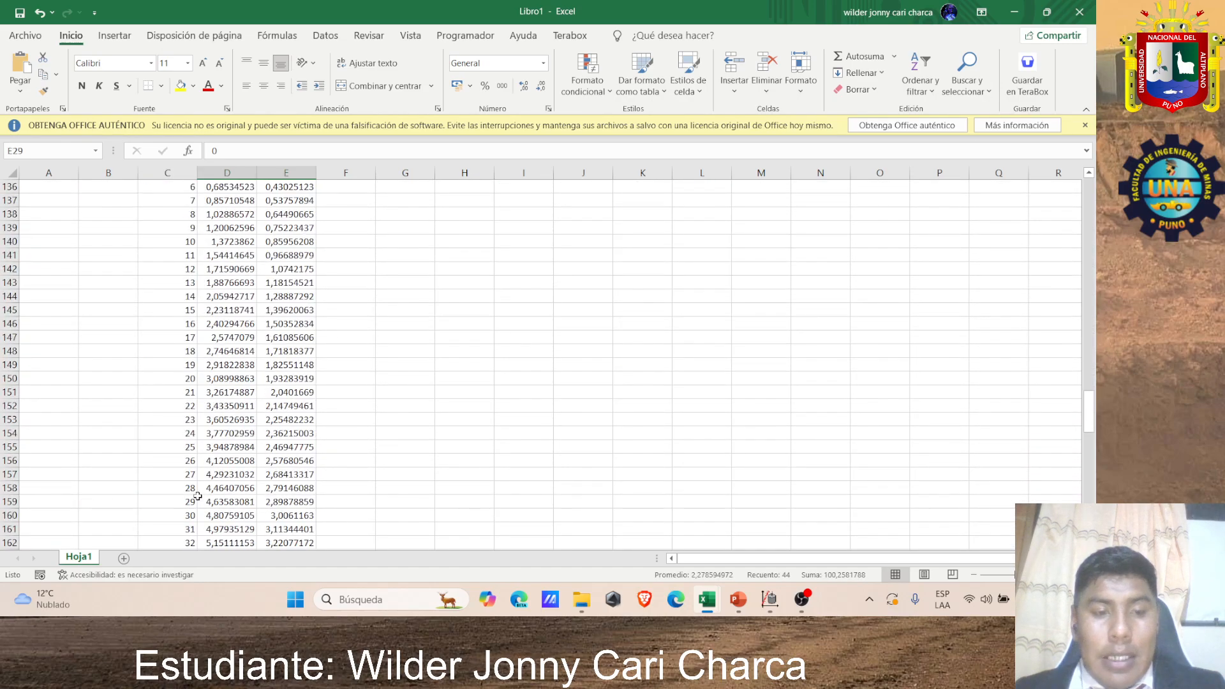
scroll(198, 496, "up", 6)
scroll(231, 446, "down", 3)
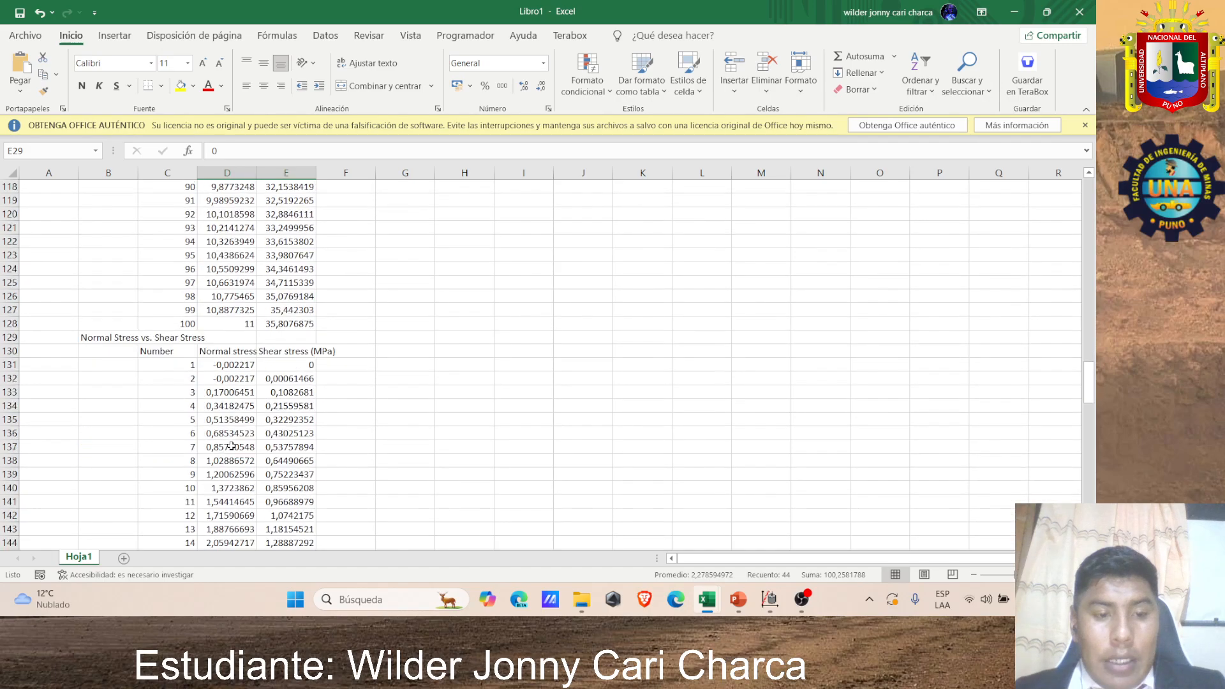
scroll(280, 382, "down", 20)
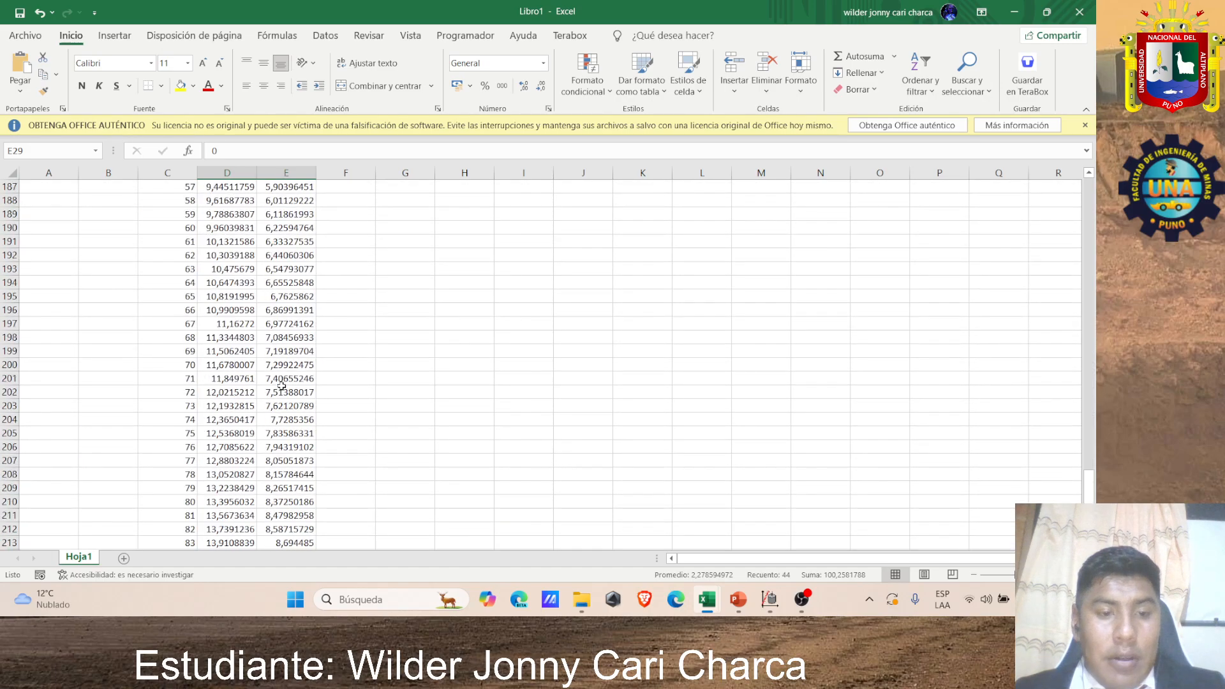
scroll(281, 386, "up", 20)
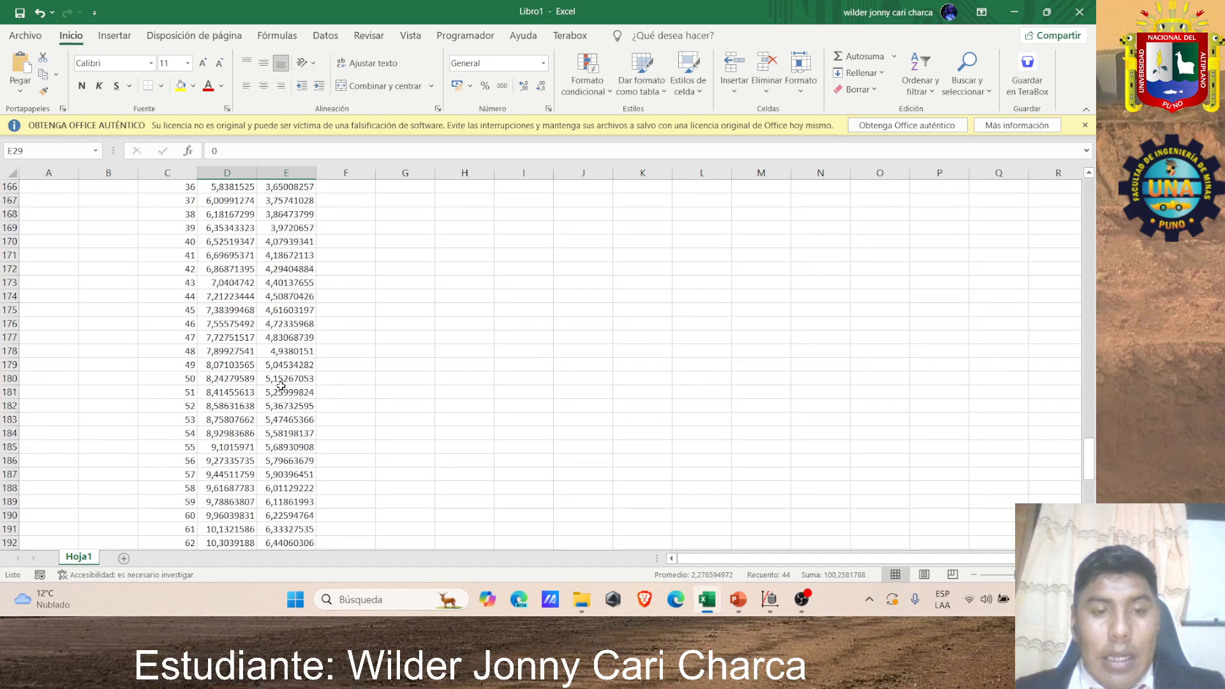
scroll(280, 386, "up", 20)
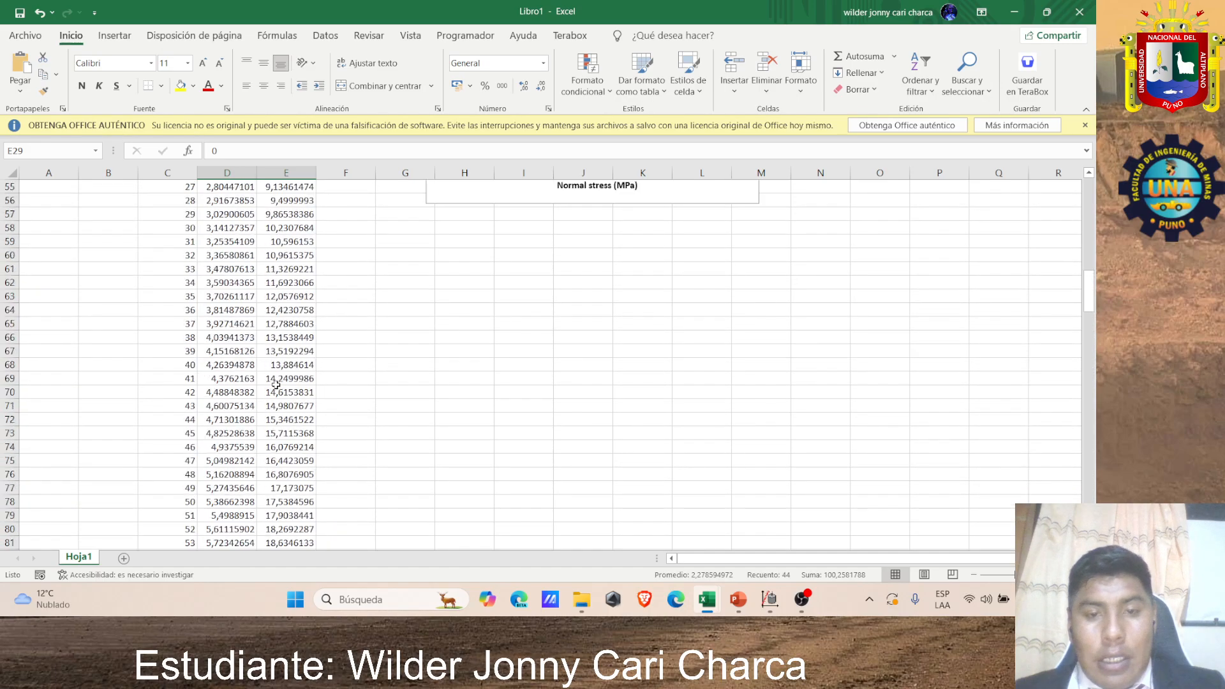
left_click(799, 337)
scroll(816, 335, "up", 4)
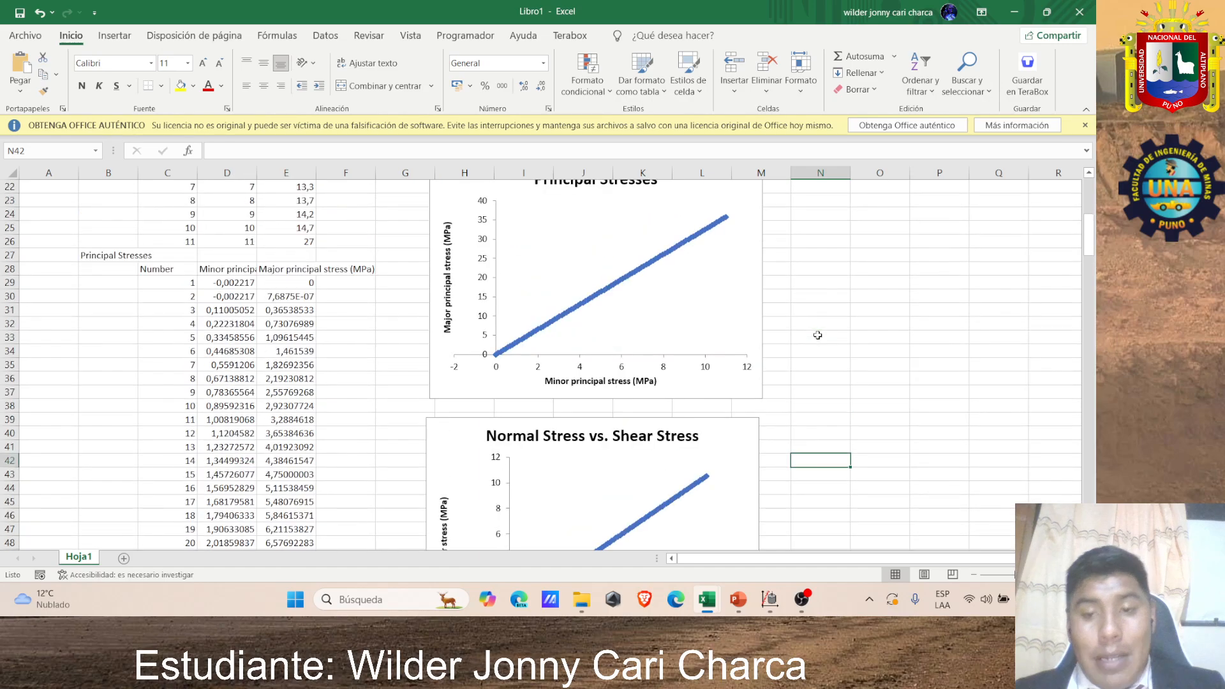
Step: Return to the top of the exported Excel workbook and close it without saving
scroll(817, 335, "up", 3)
left_click(386, 338)
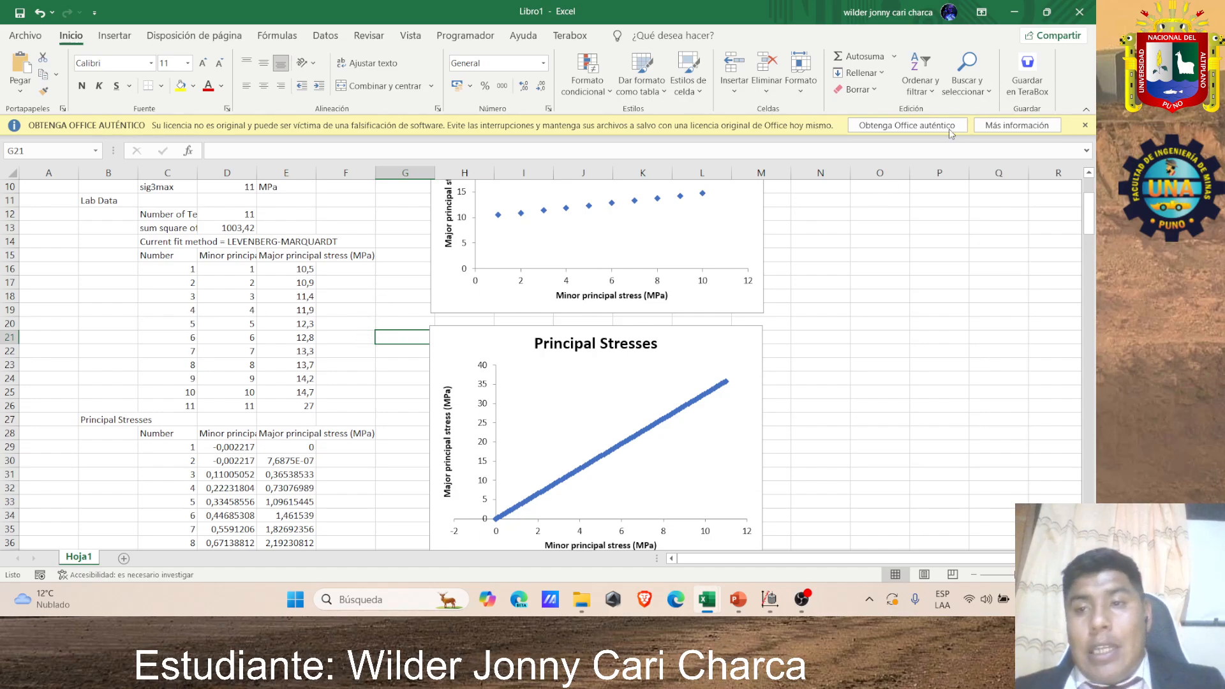
left_click(1079, 12)
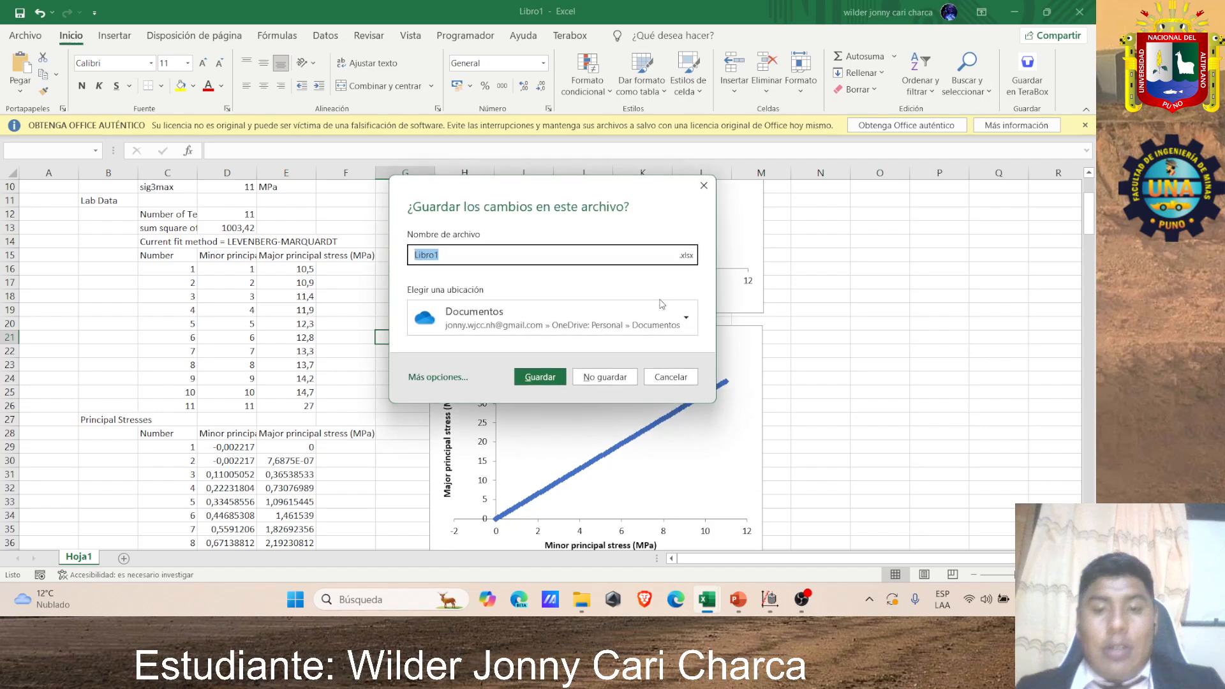
left_click(605, 377)
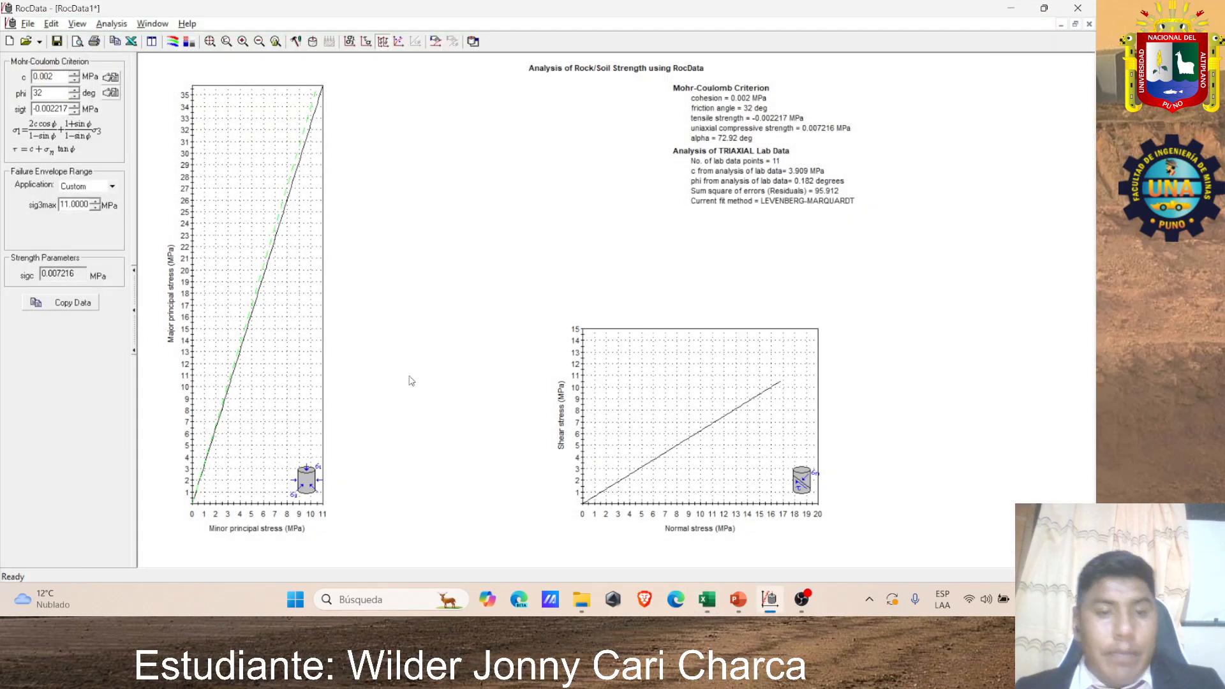
Step: Change the project's strength criterion to Barton-Bandis and accept the default JRC and JCS lab data settings
left_click(112, 24)
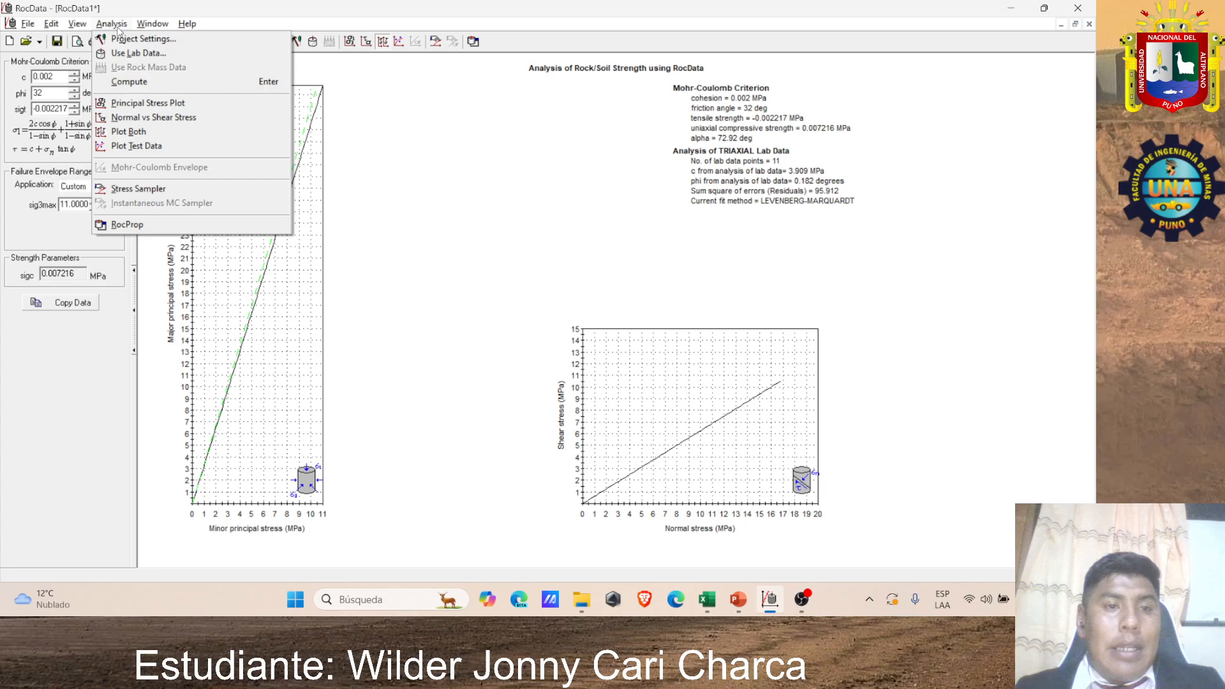
left_click(143, 39)
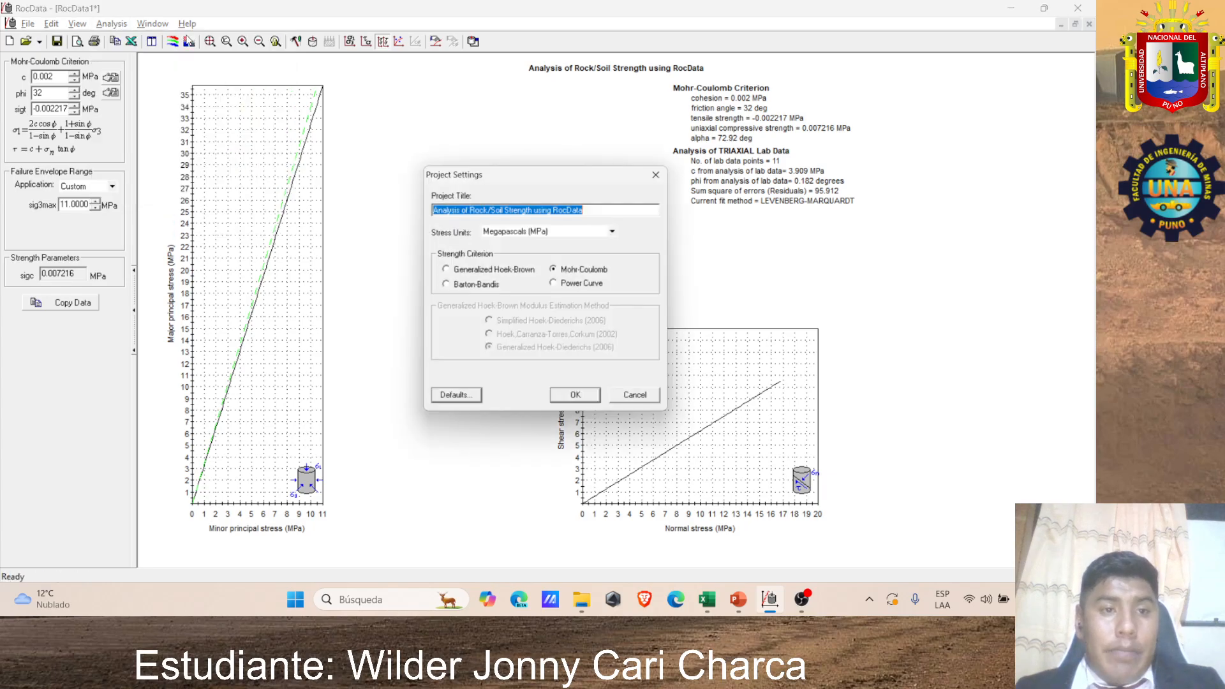
left_click(466, 288)
left_click(580, 401)
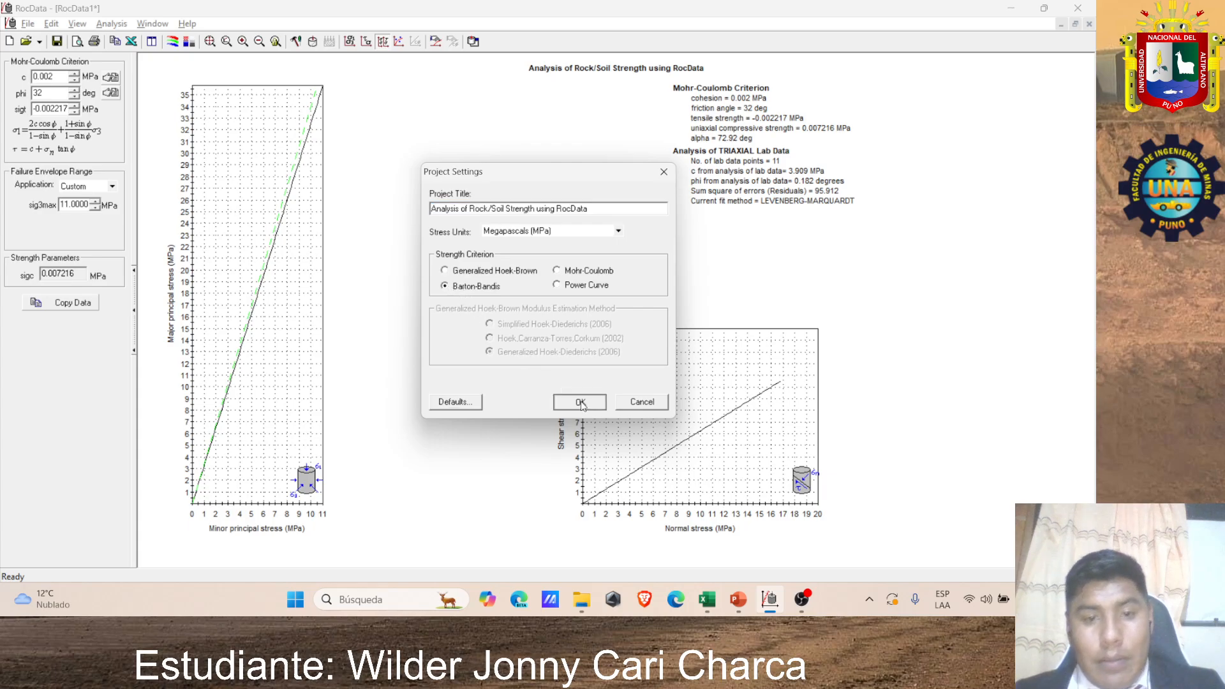
left_click(510, 347)
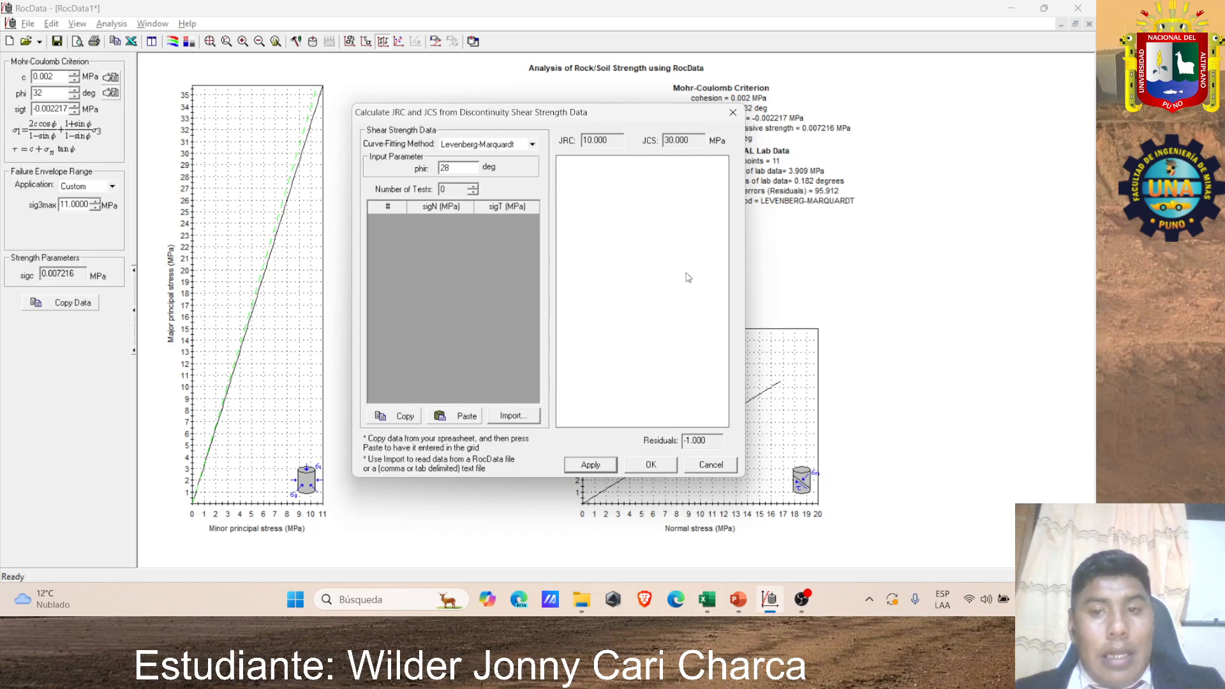
left_click(664, 465)
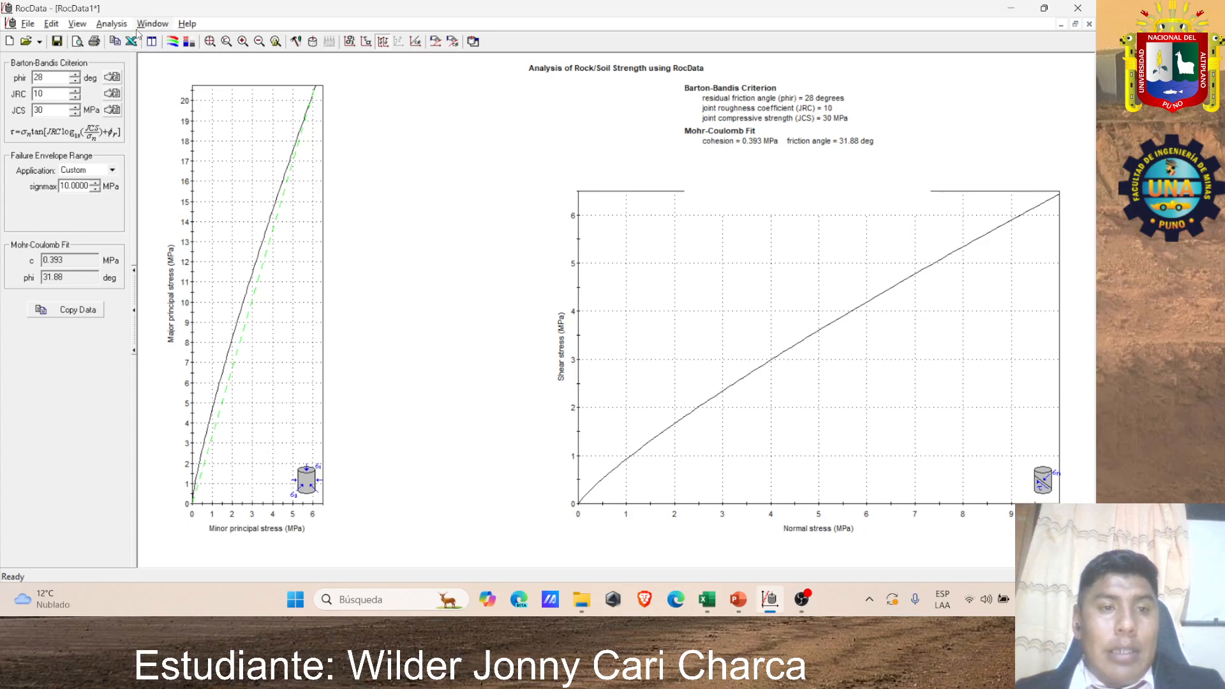
Step: Open the shear strength lab data entry and copy the Barton Bandis values in E5:F9 of the DATOS workbook
left_click(111, 24)
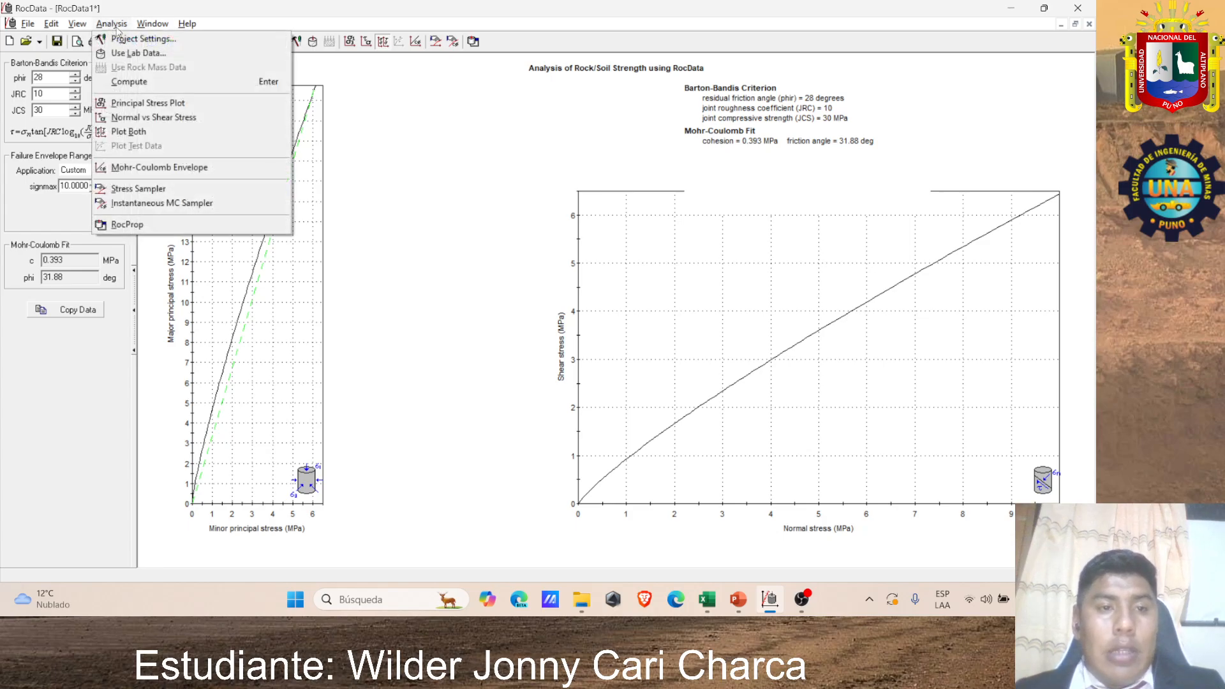
left_click(136, 55)
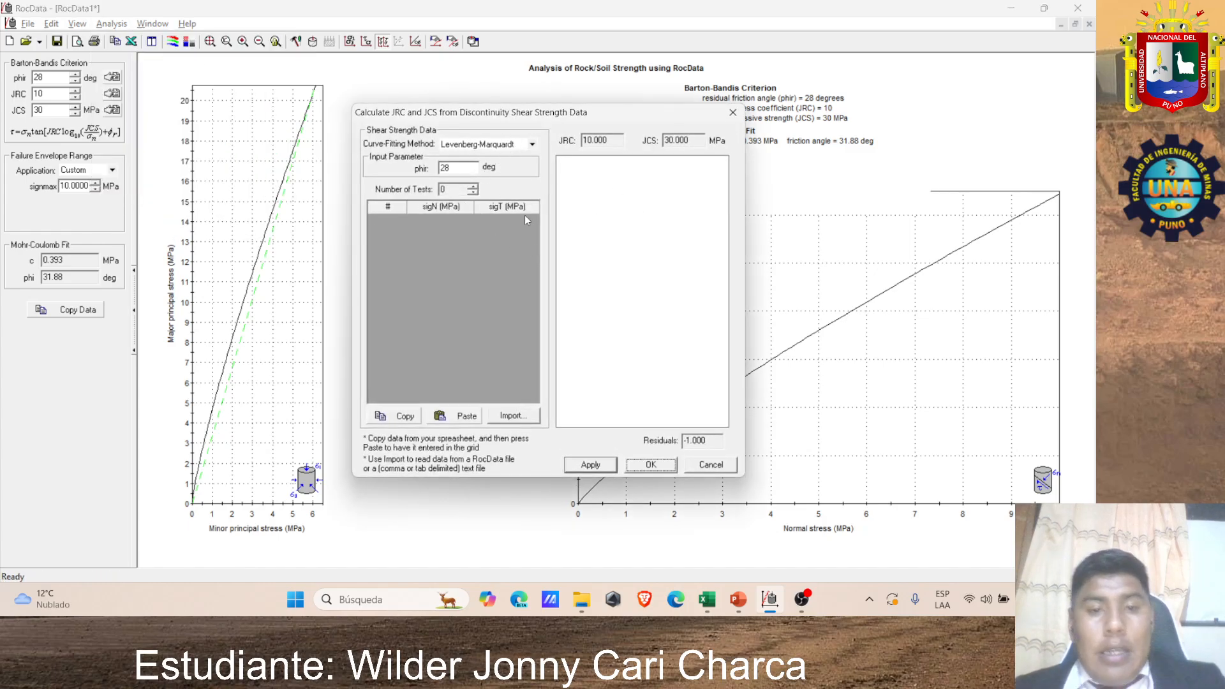
key("alt+Tab")
left_click(444, 248)
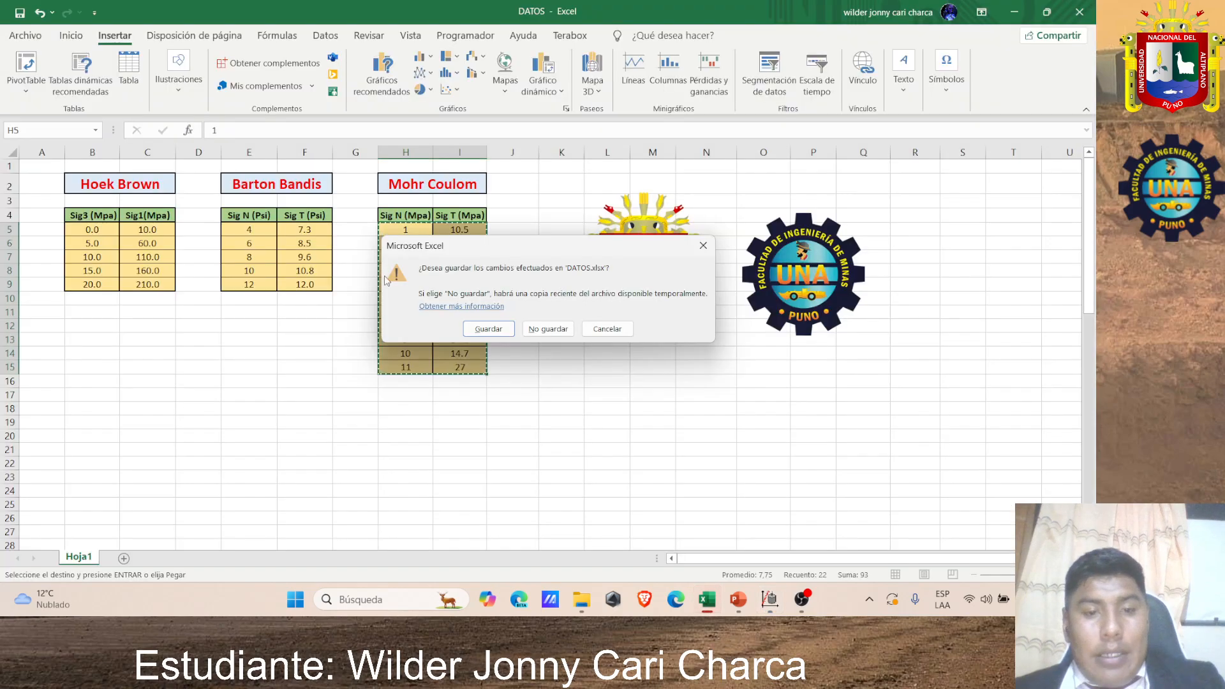
left_click(705, 247)
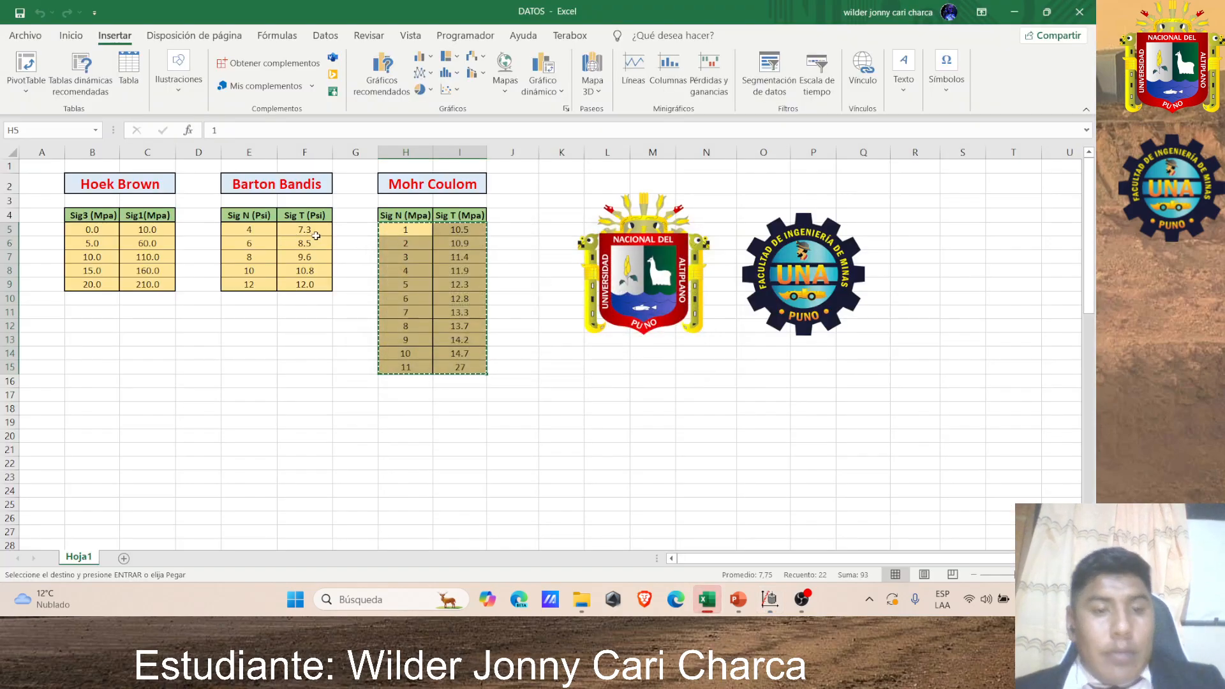
key("Escape")
left_click_drag(319, 234, 247, 281)
key("ctrl+c")
Step: Back in RocData, set 5 tests, paste the sigN and sigT values, use a phir of 35 degrees and accept the fit
key("alt+Tab")
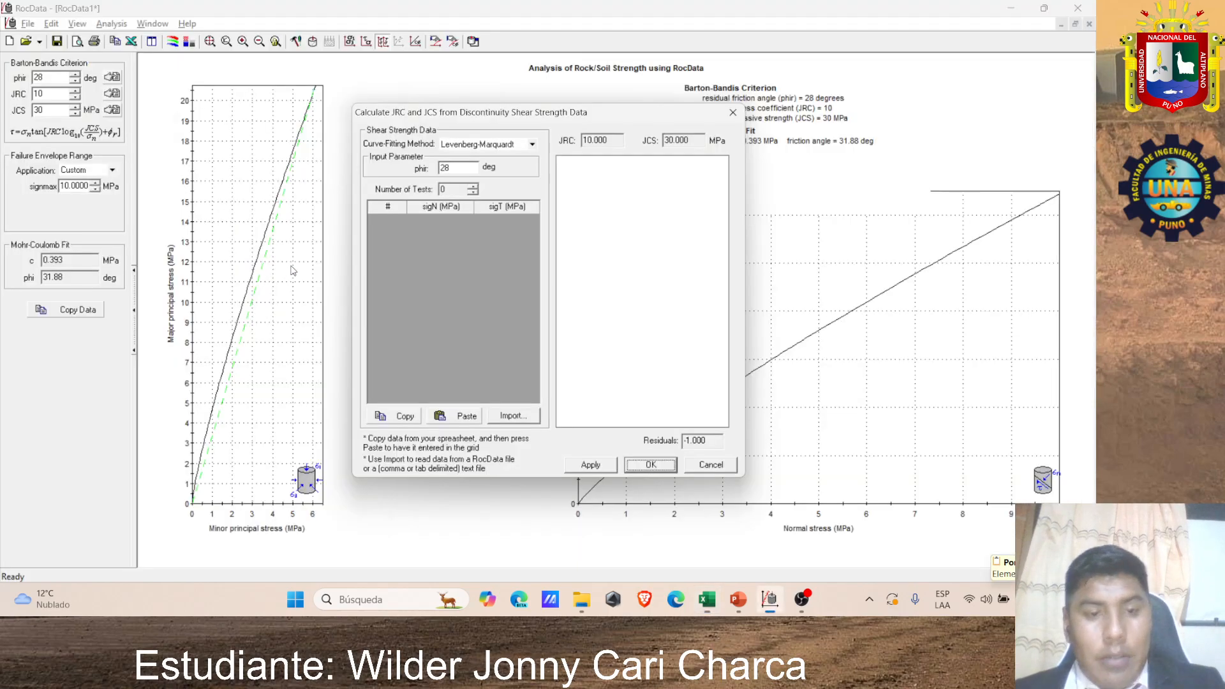
key("alt+Tab")
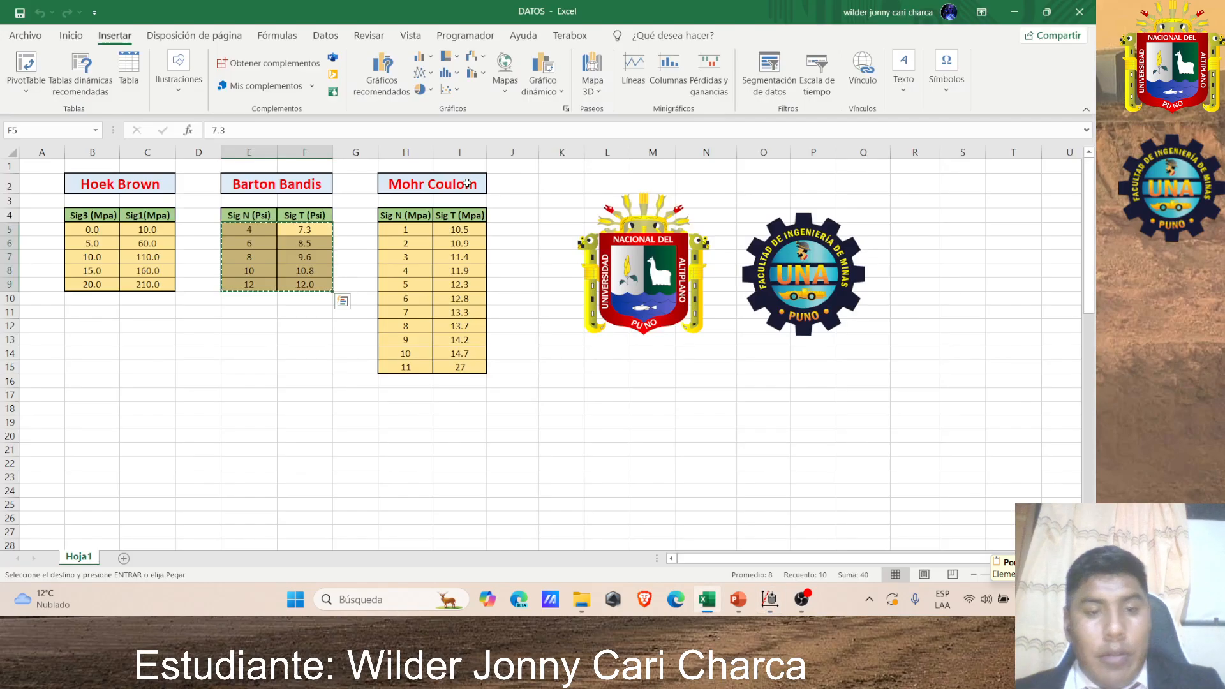
key("alt+Tab")
key("alt+Tab")
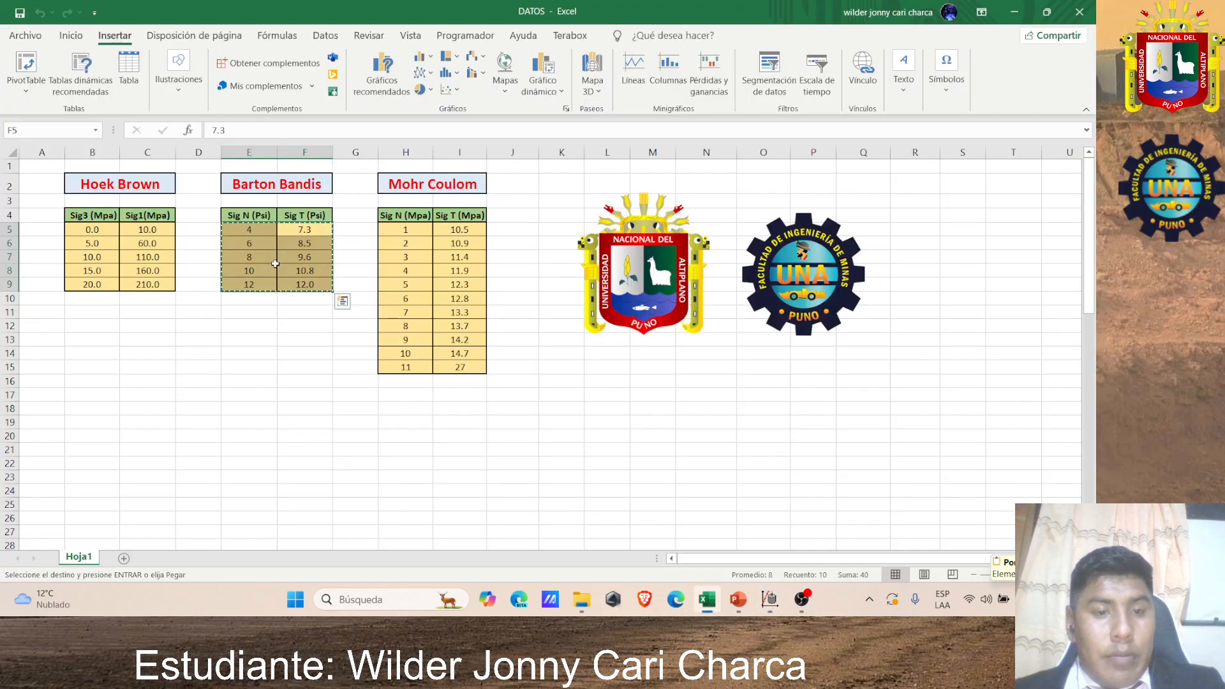
key("alt+Tab")
left_click(471, 187)
left_click(471, 186)
left_click(471, 186)
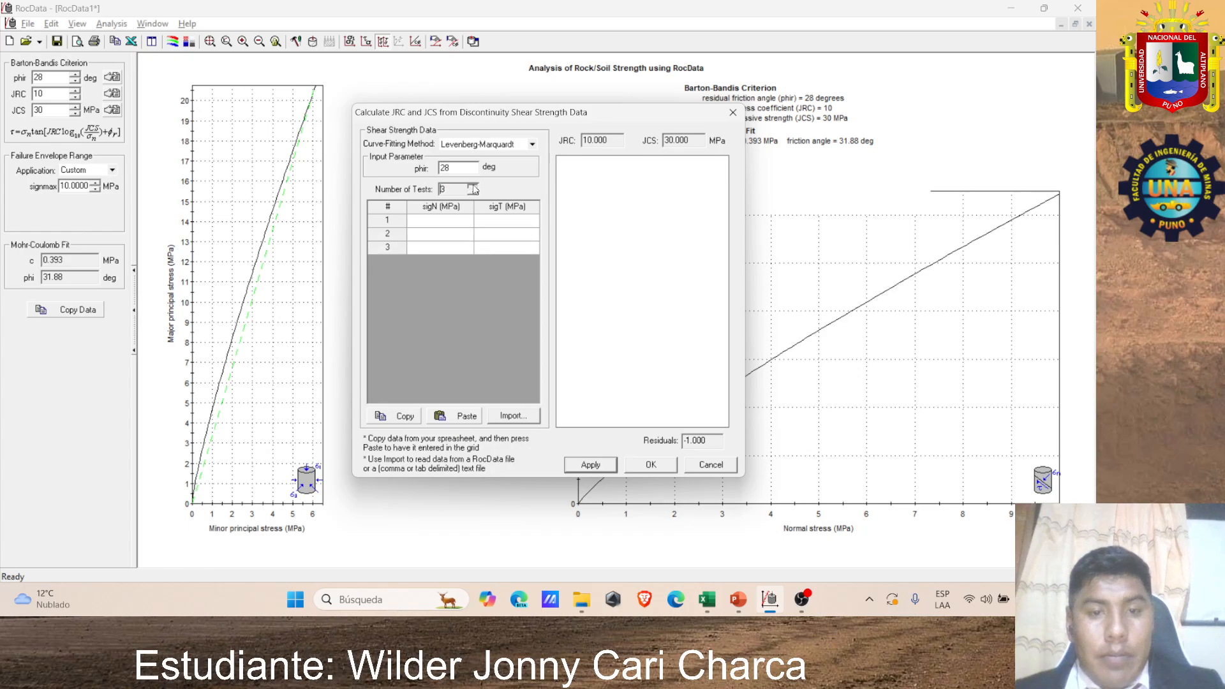
left_click(471, 186)
left_click(471, 186)
left_click(433, 221)
key("ctrl+v")
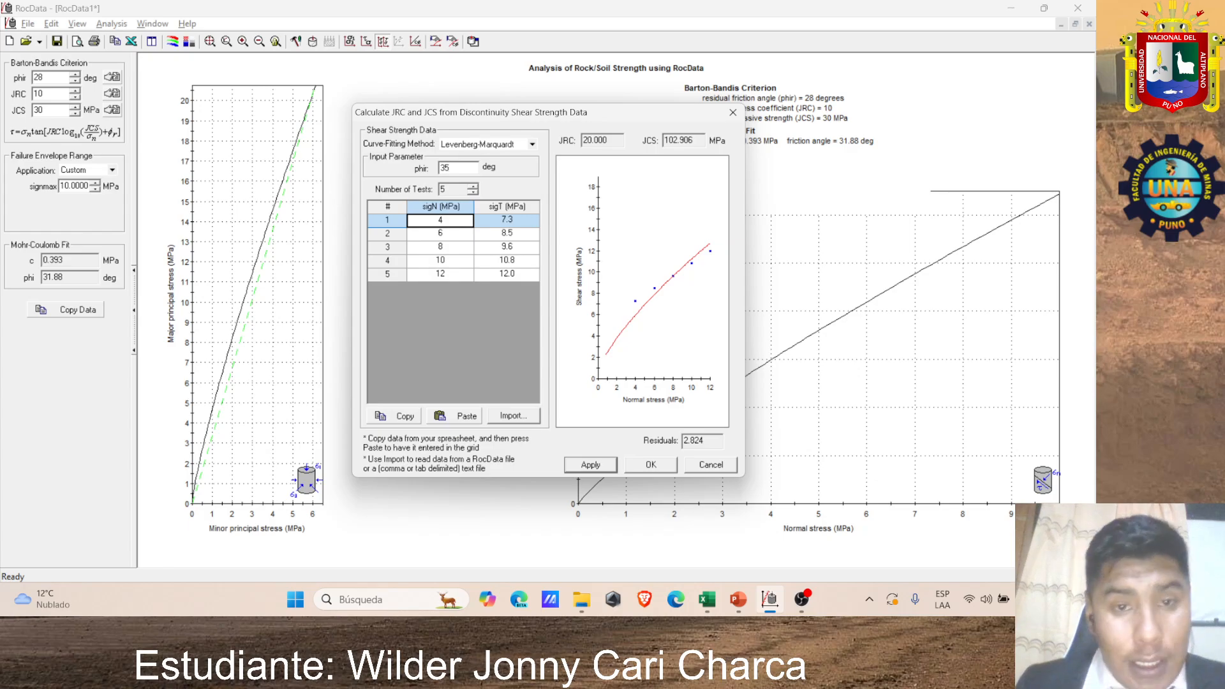
left_click(651, 465)
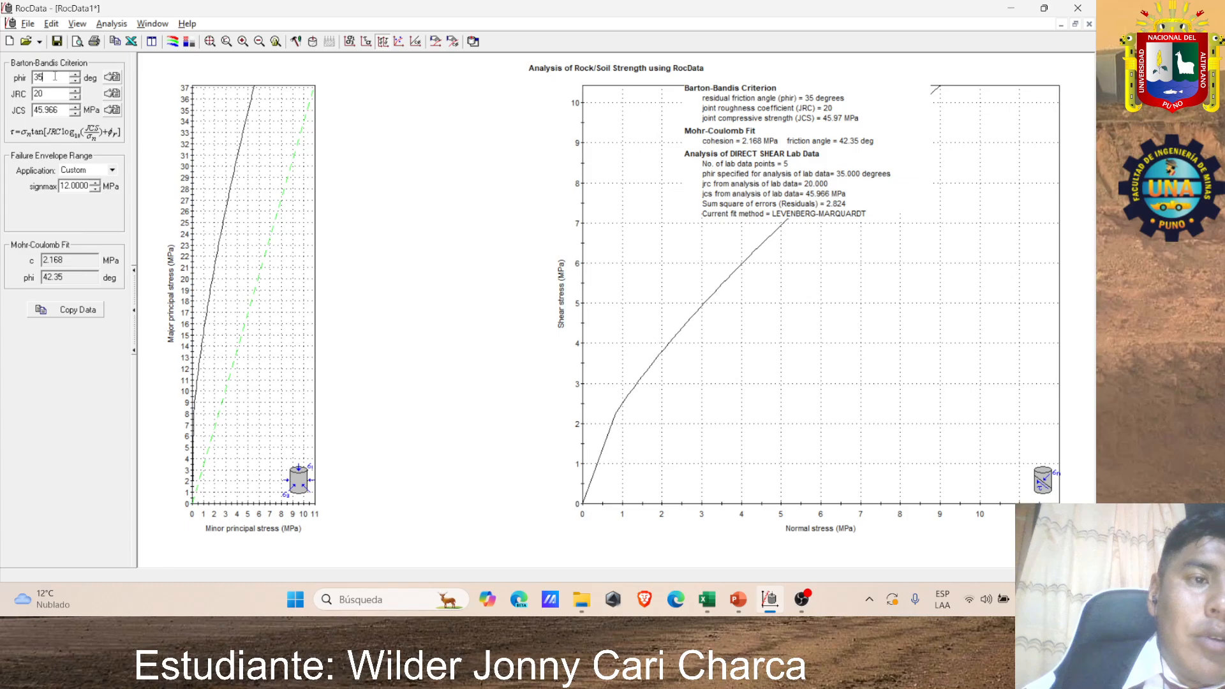
Step: Set the residual friction angle to 30 degrees from wet Granite (f.g.), trying the moisture filter on the rock list
left_click(112, 77)
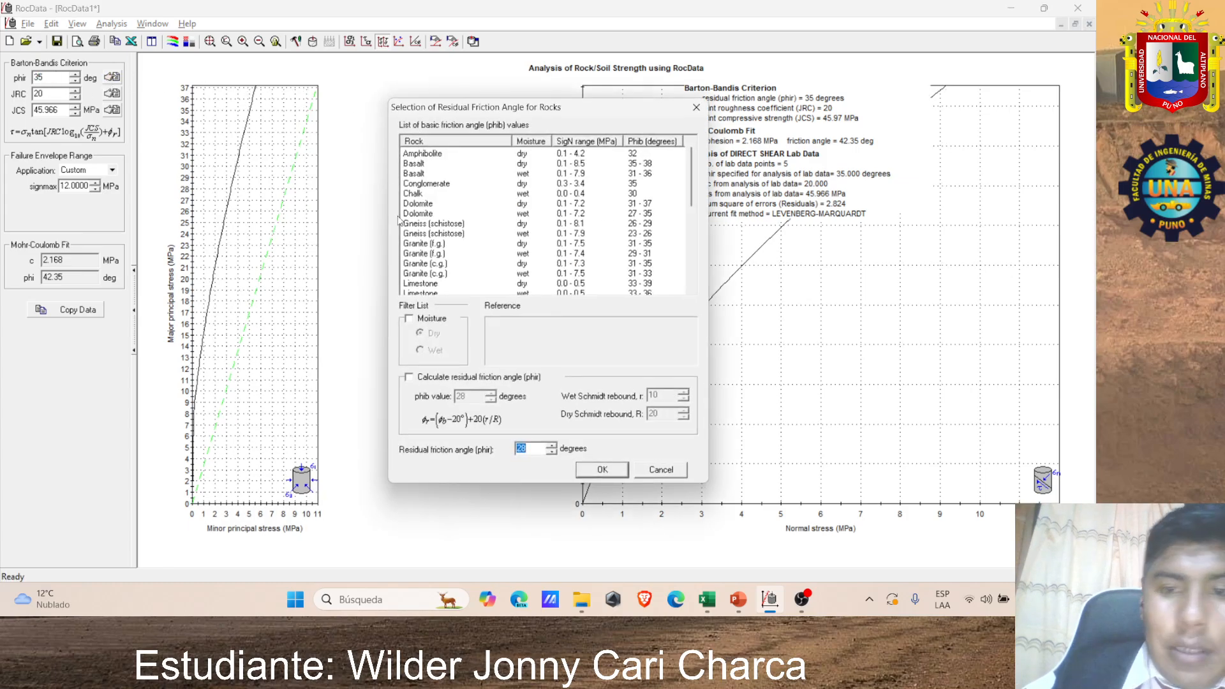
scroll(475, 239, "down", 1)
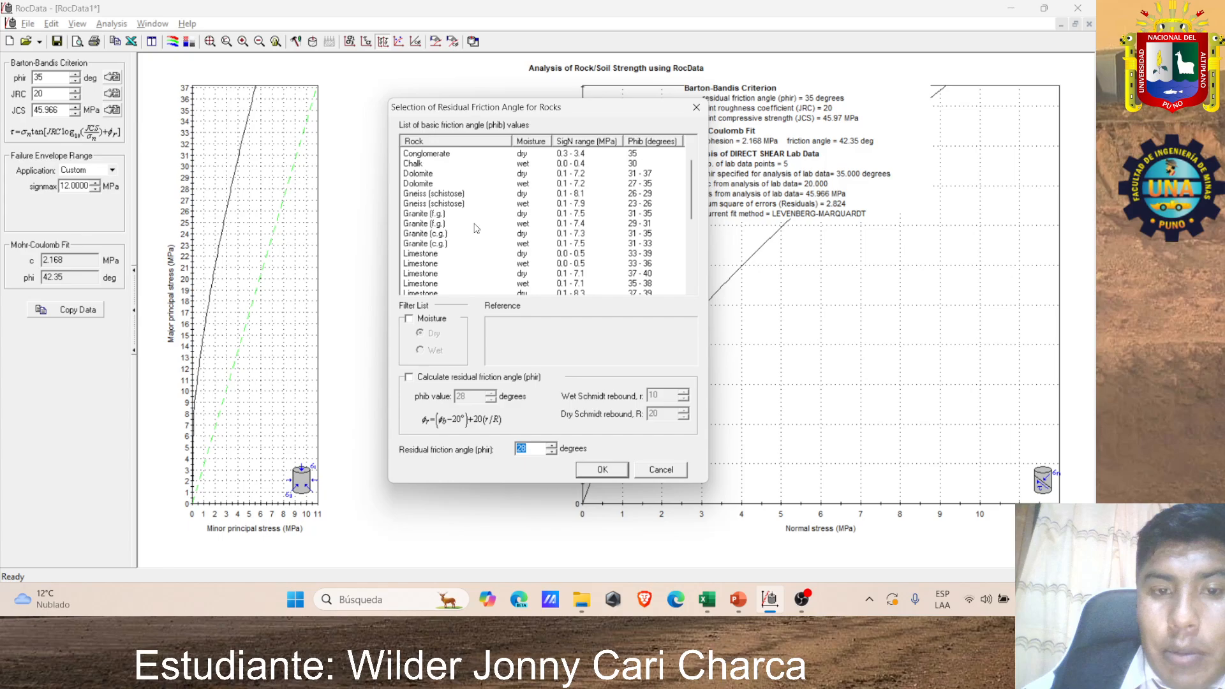
left_click(476, 225)
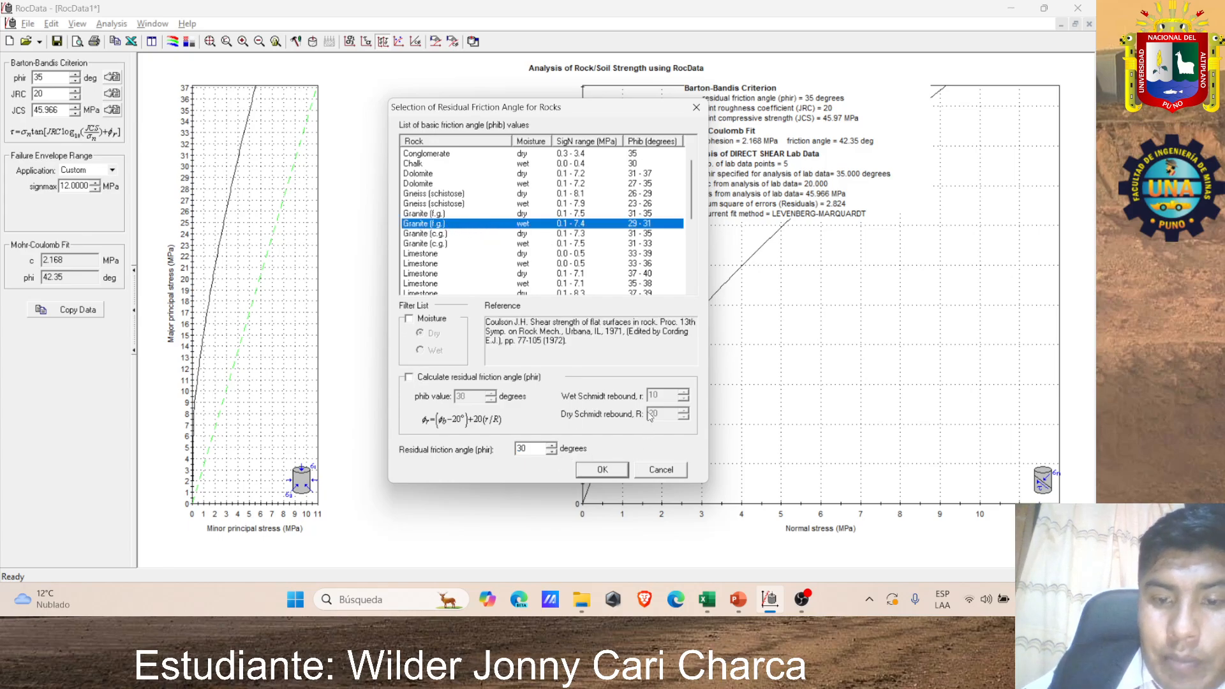
left_click(601, 475)
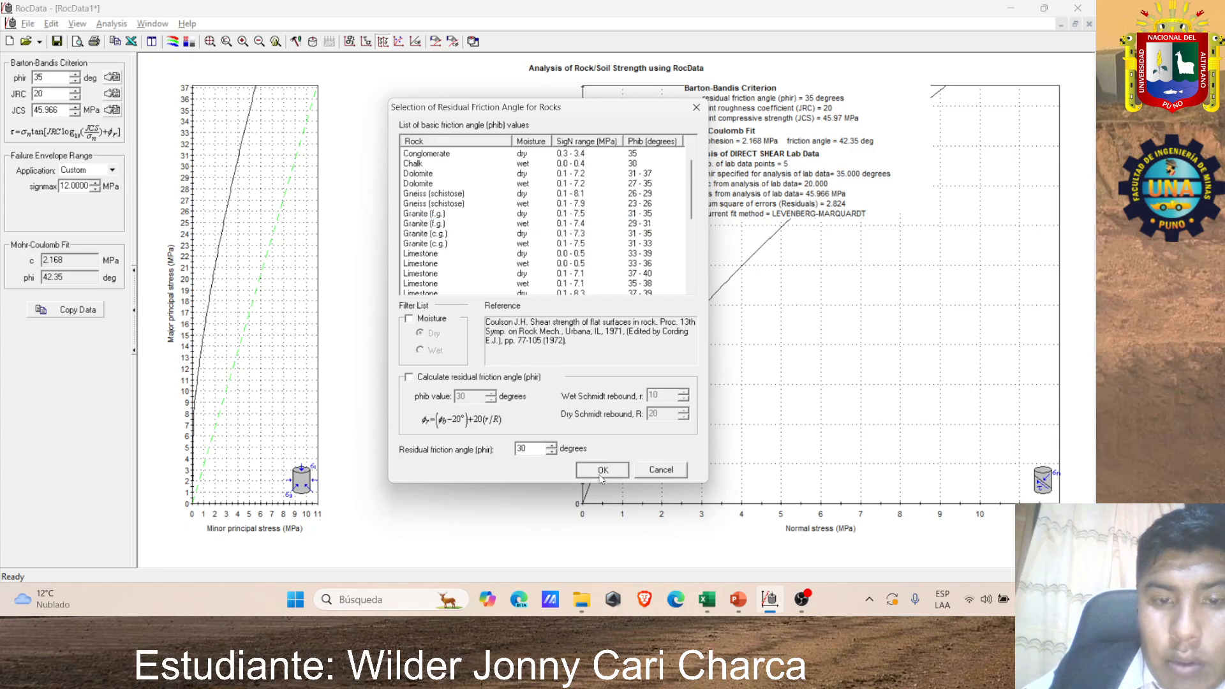
left_click(409, 319)
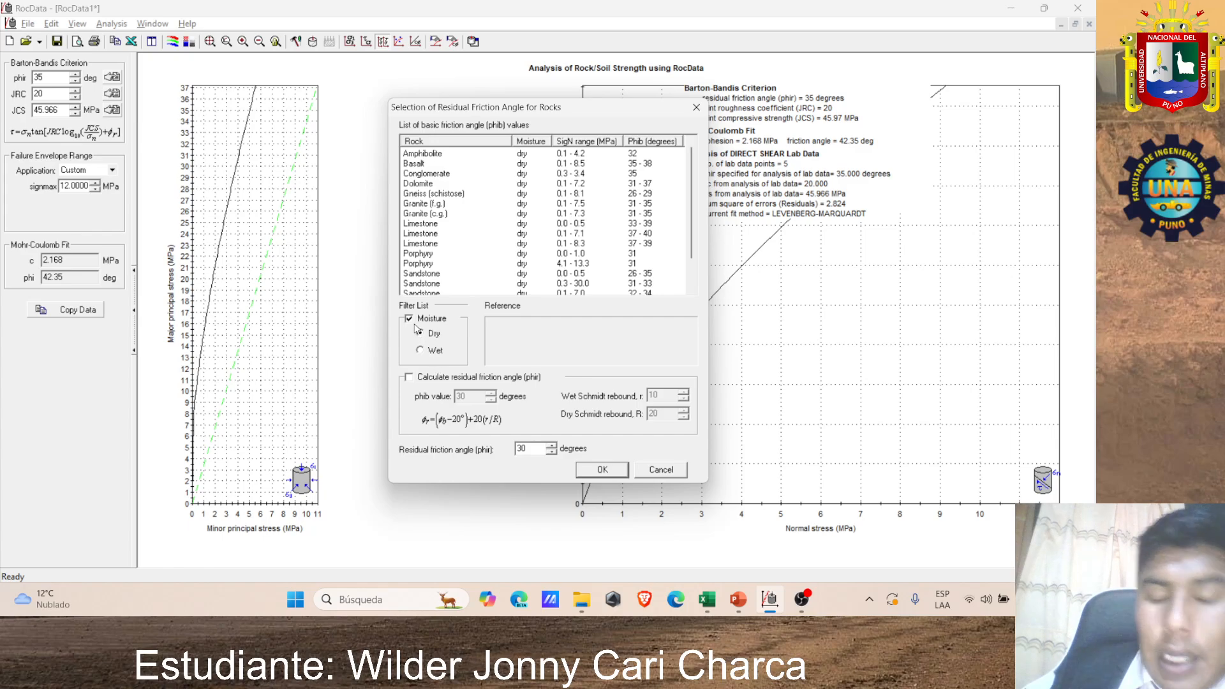
left_click(411, 319)
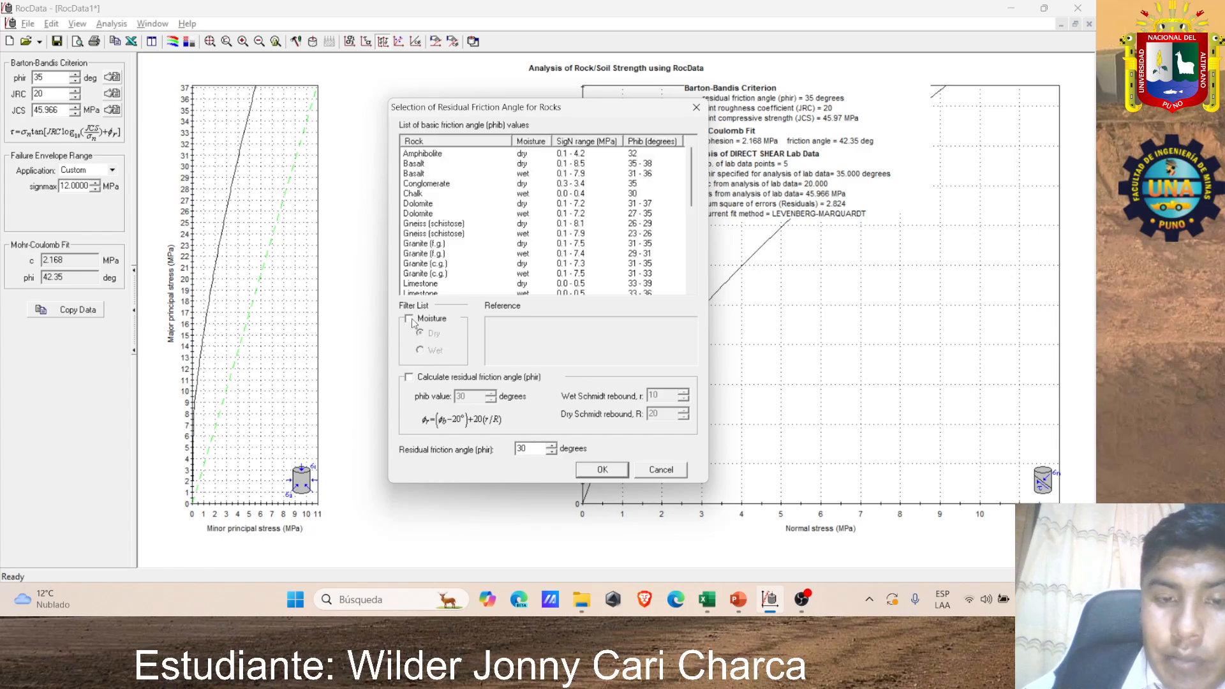
left_click(602, 470)
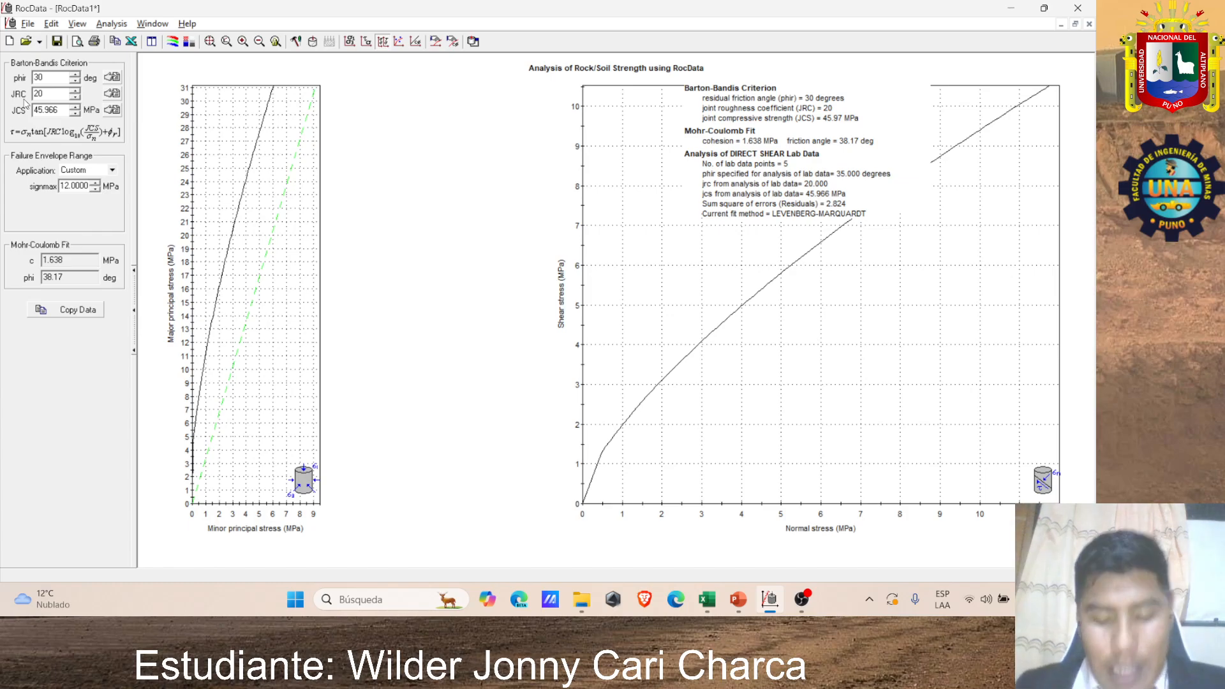
Step: Compare the joint roughness profiles and set JRC to 13 from the 12 - 14 profile
left_click(112, 93)
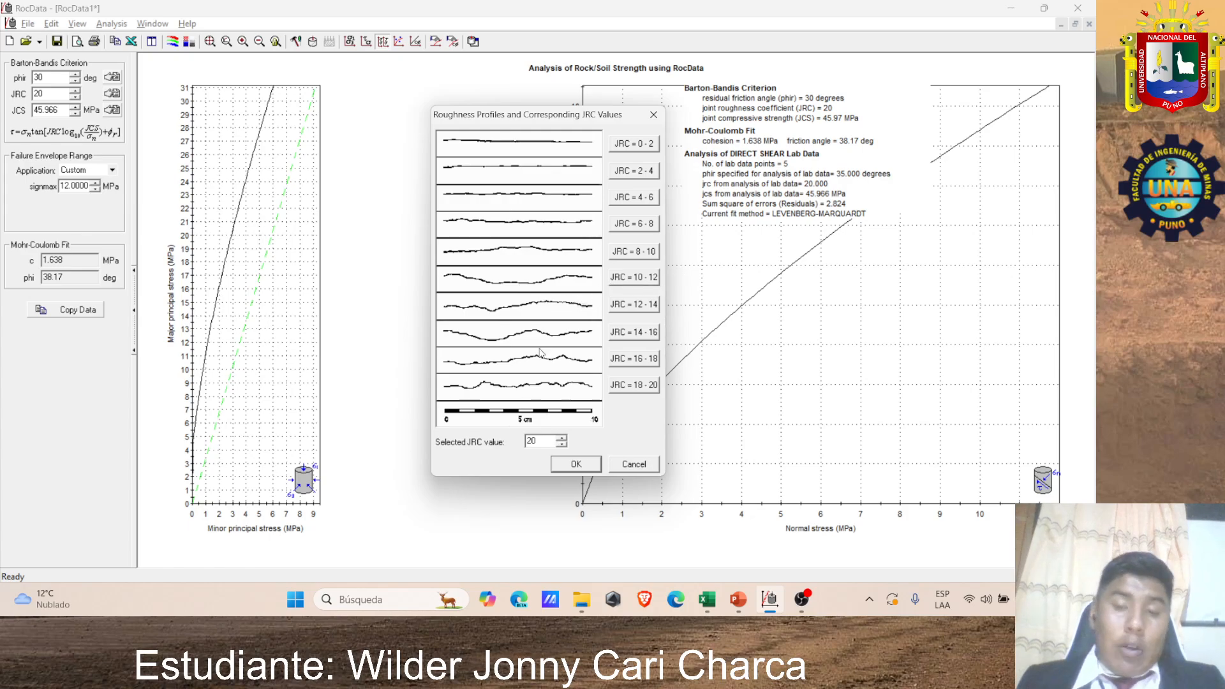
left_click(630, 281)
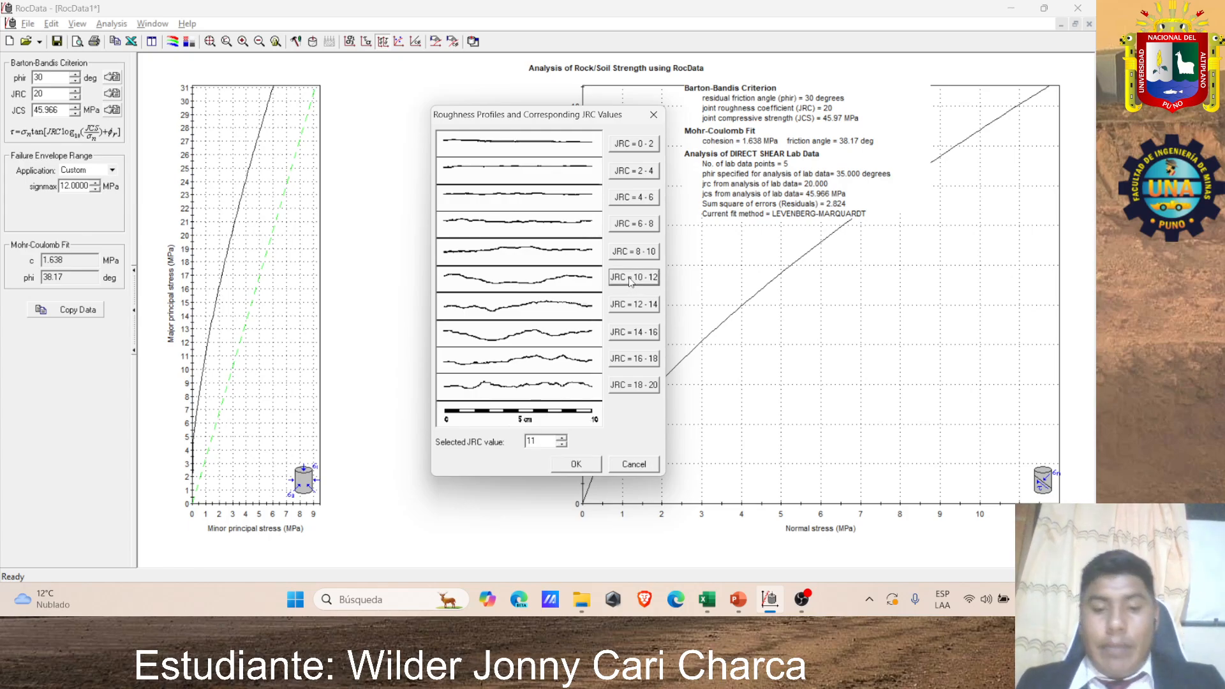
left_click(643, 307)
left_click(633, 256)
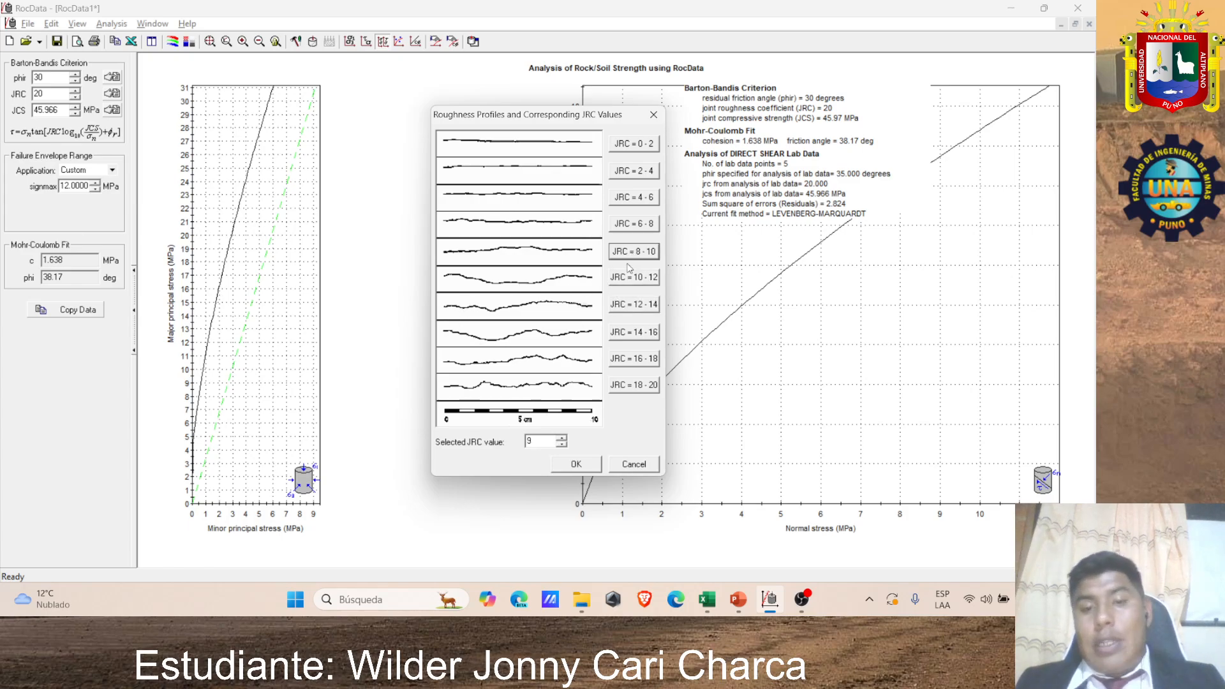
left_click(638, 309)
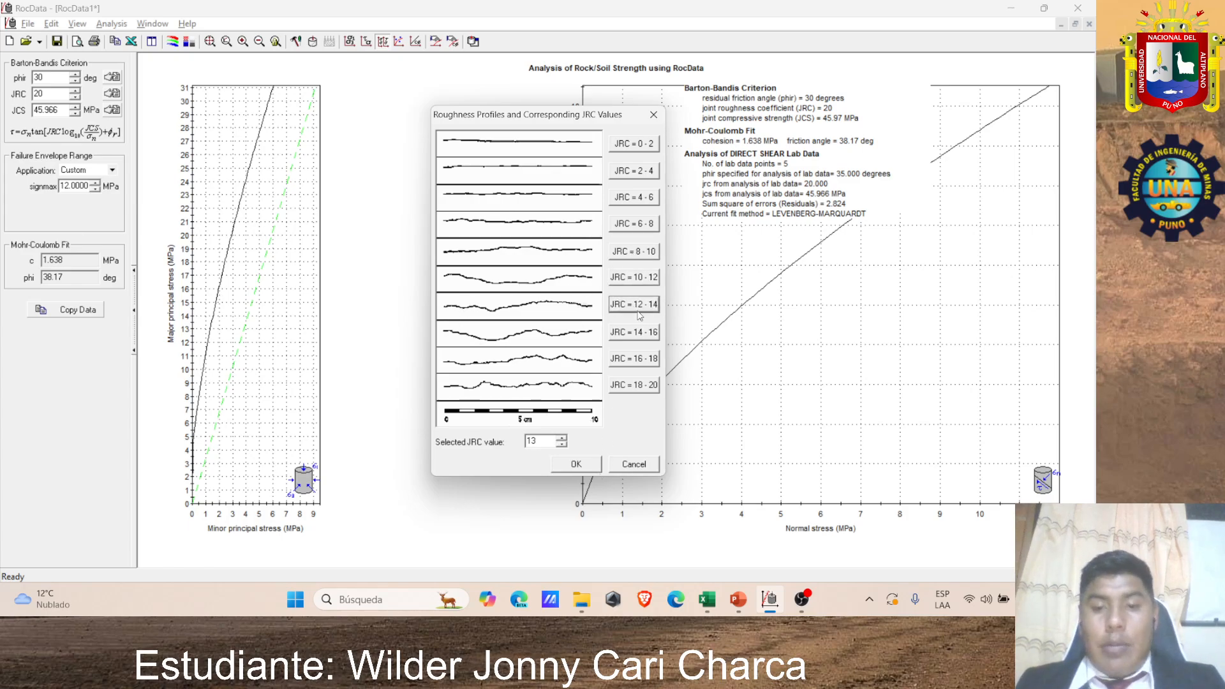
left_click(577, 466)
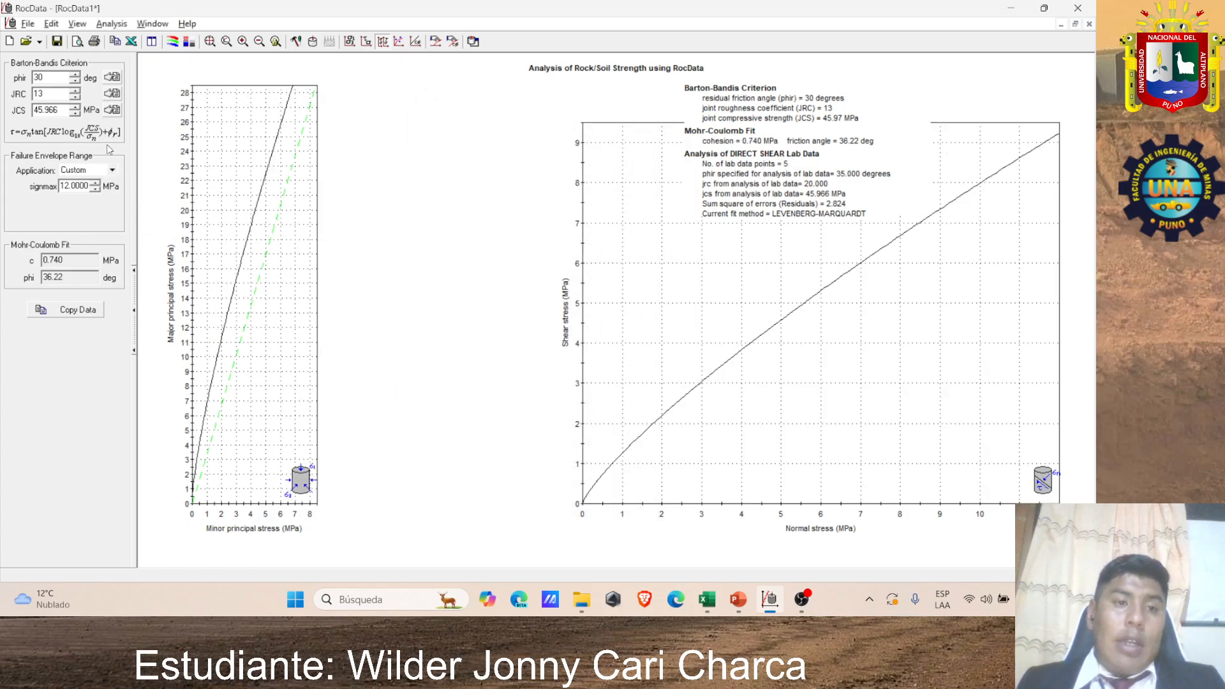
Step: Set the joint compressive strength to 3 MPa by choosing Very weak rock from the JCS values
left_click(112, 109)
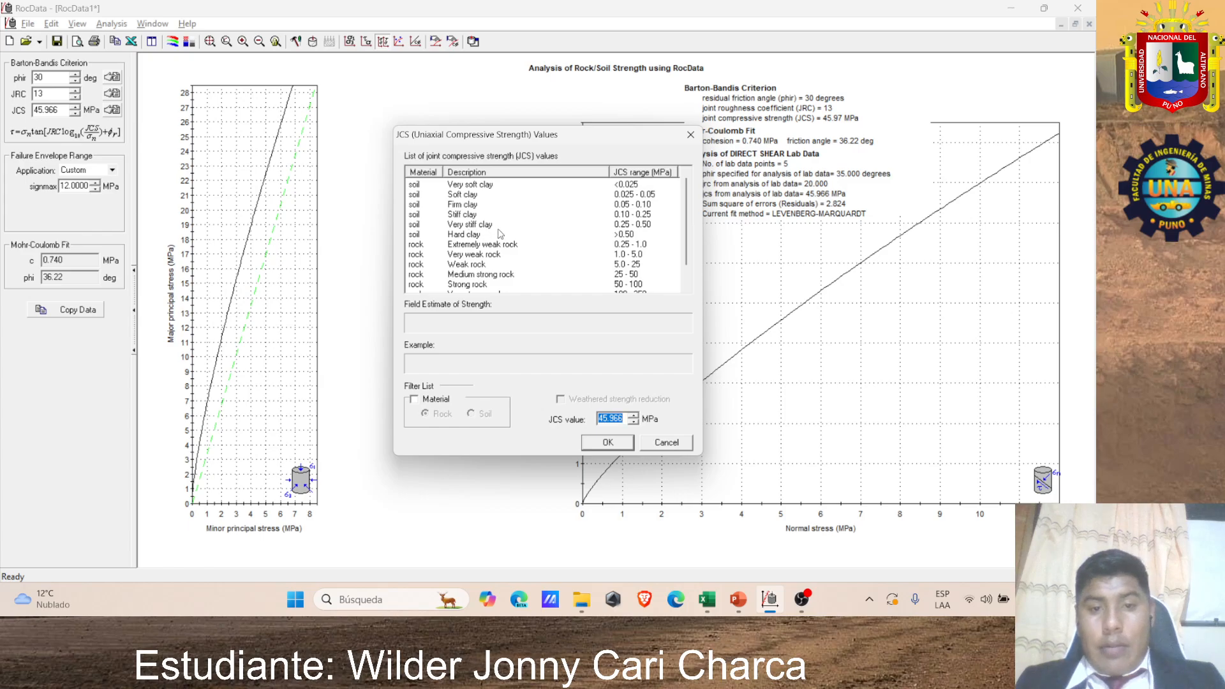
scroll(500, 234, "down", 1)
left_click(477, 242)
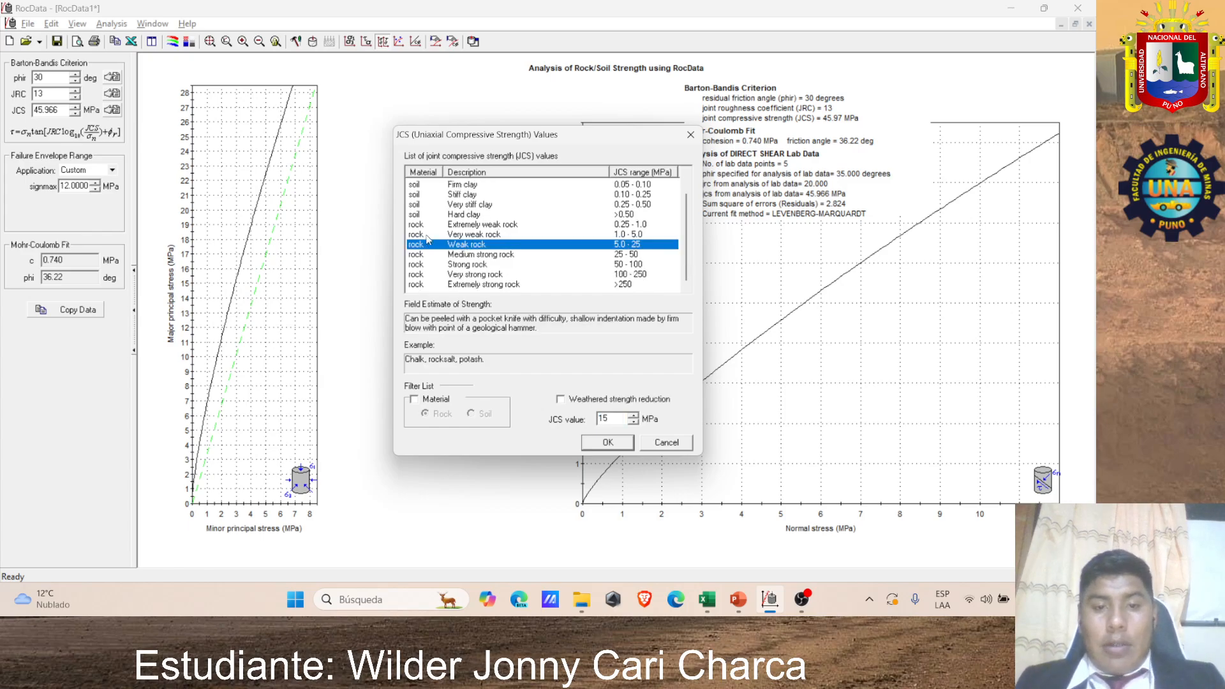
left_click(499, 233)
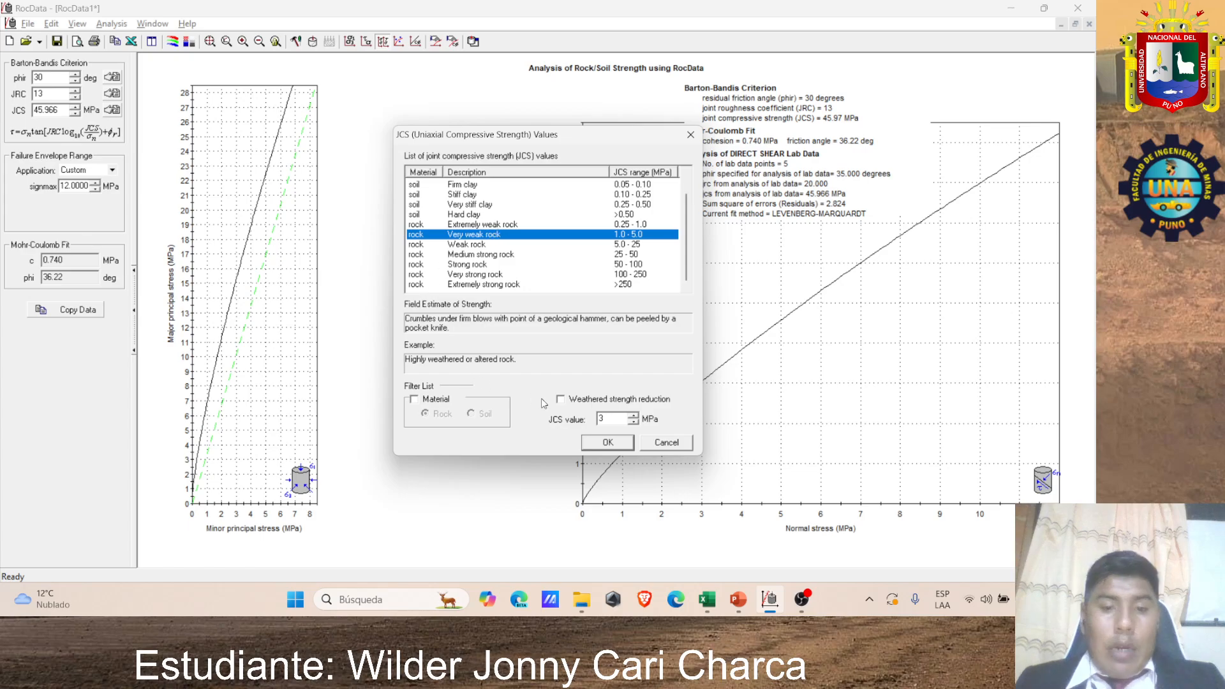
left_click(607, 444)
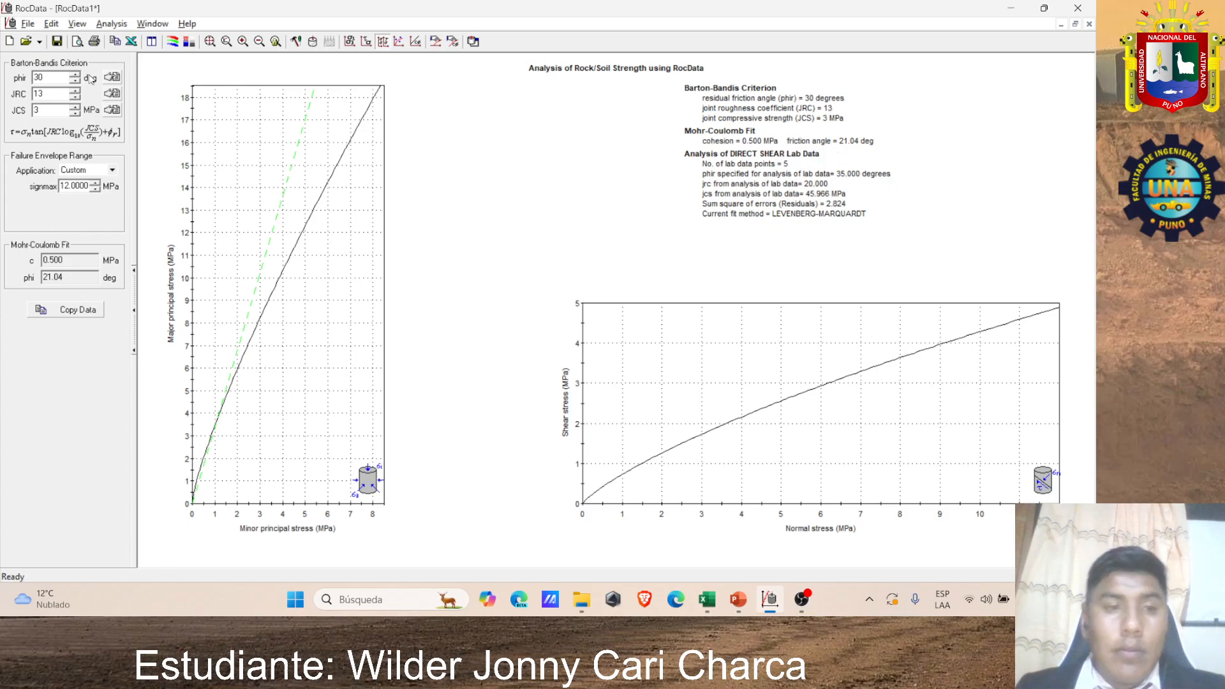
Step: Switch the project's strength criterion to Power Curve and accept the Levenberg-Marquardt fit of the 5 direct shear tests
left_click(102, 25)
left_click(131, 39)
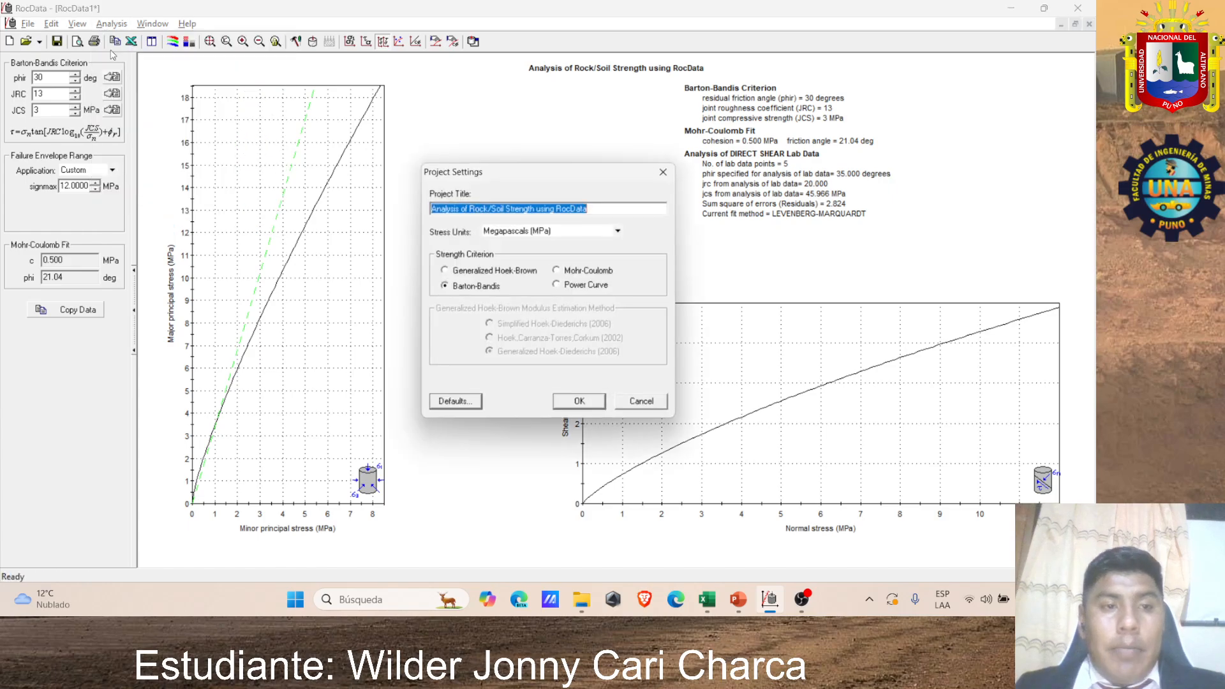
left_click(578, 287)
left_click(579, 401)
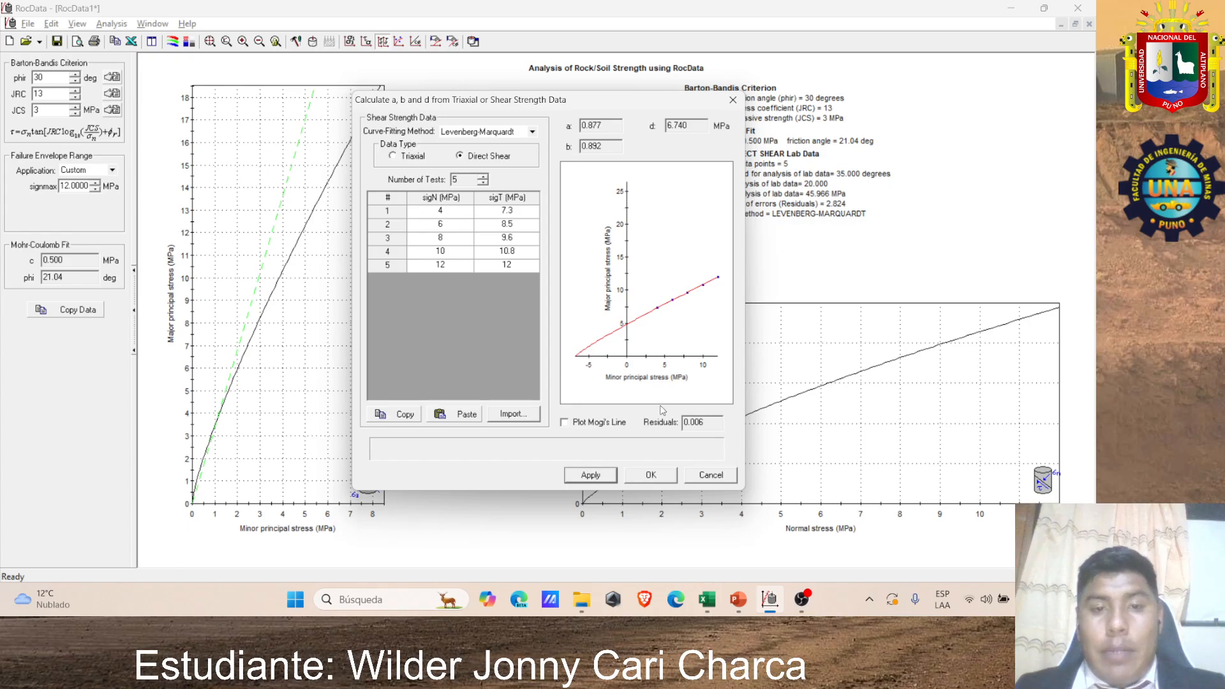
left_click(666, 480)
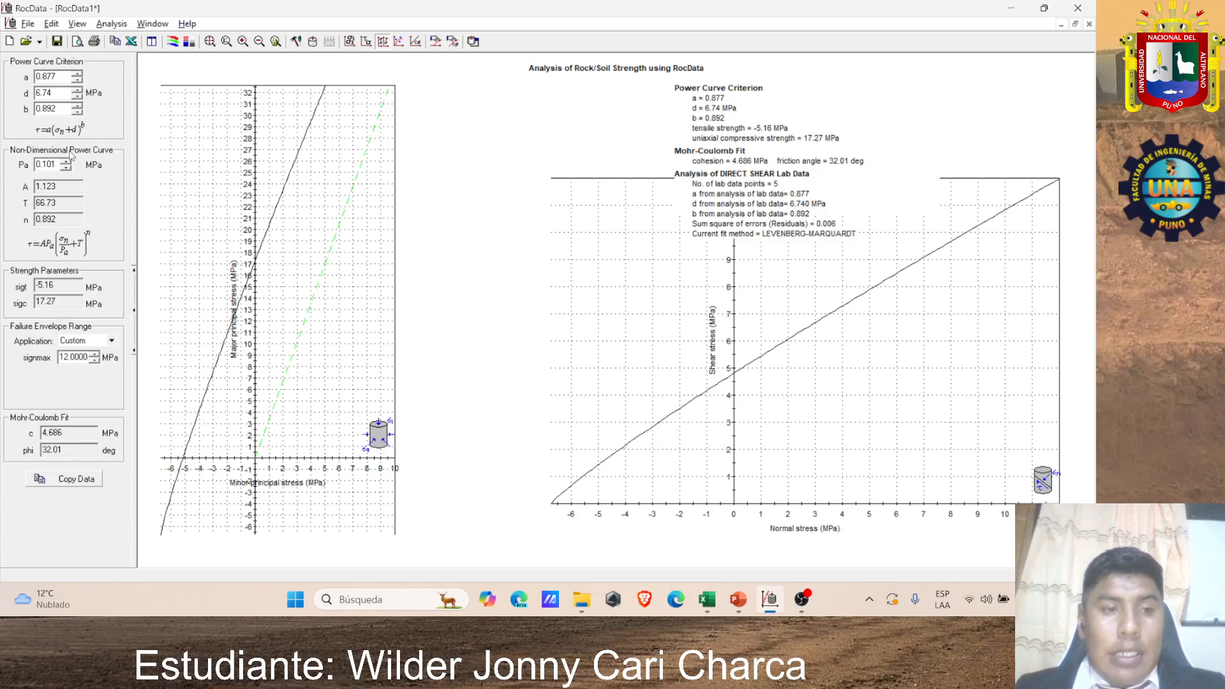
double_click(535, 11)
left_click_drag(533, 35, 526, 33)
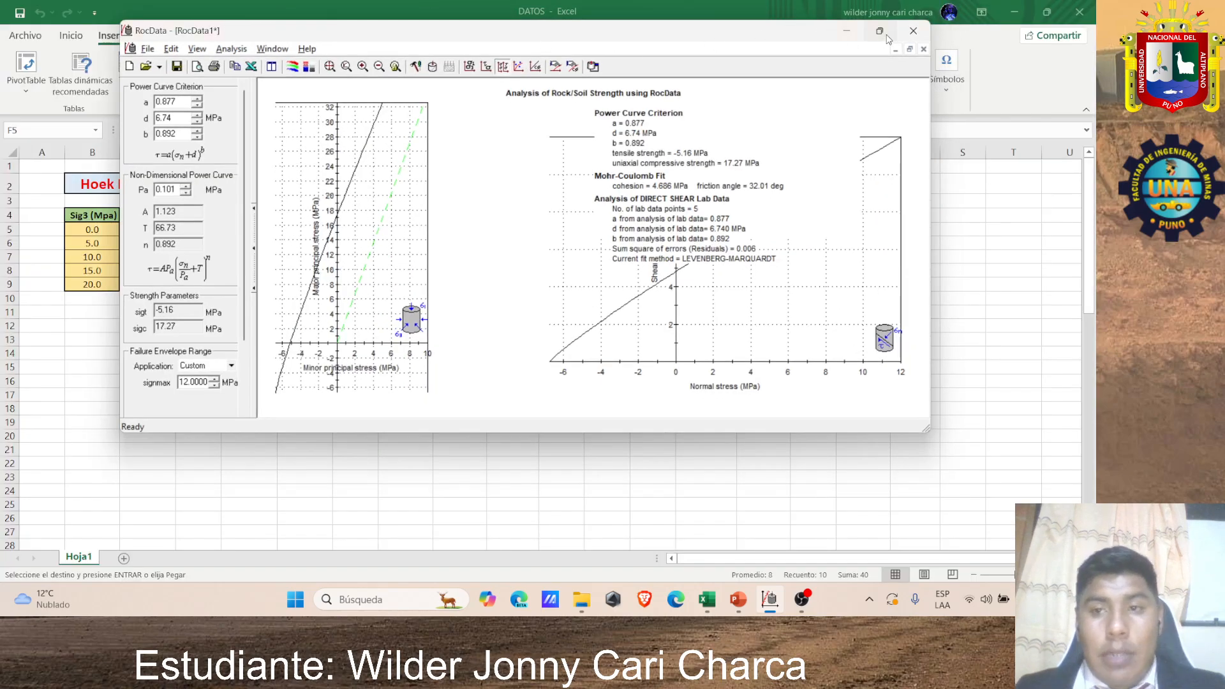
left_click(881, 35)
Step: Set the power curve parameters to a = 0.977, d = 6.64 MPa and b = 0.842, trying higher and lower a values
left_click(77, 73)
left_click(77, 73)
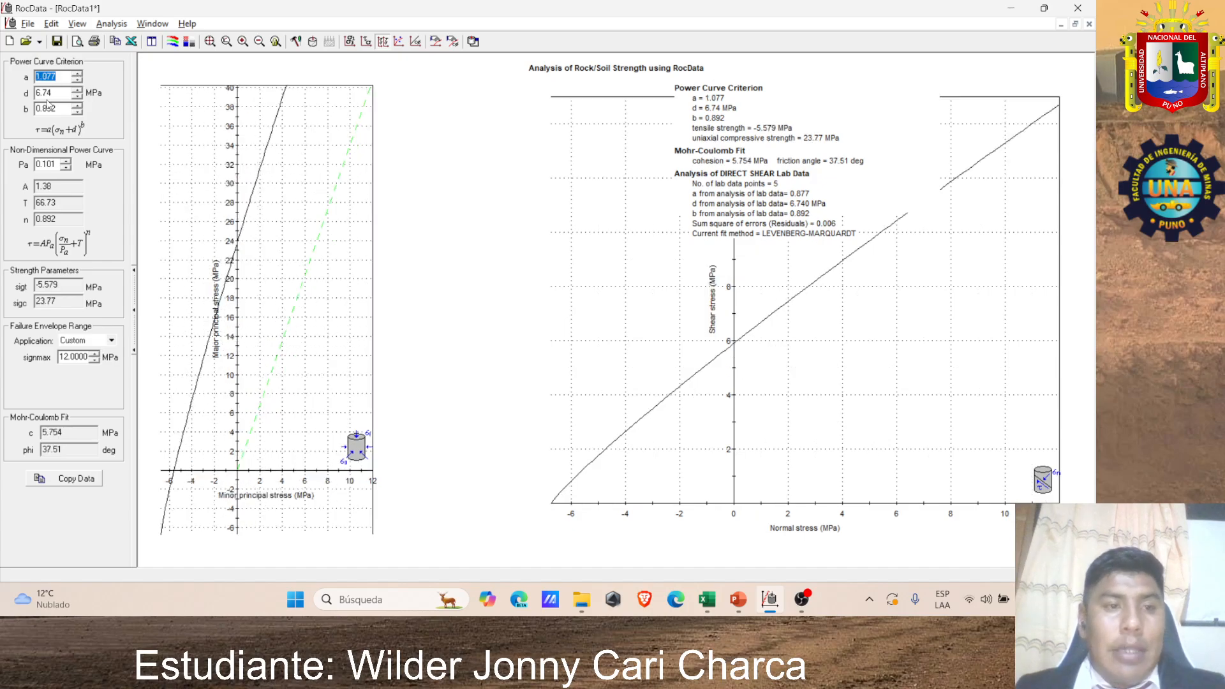
left_click(77, 80)
left_click(77, 80)
left_click(77, 80)
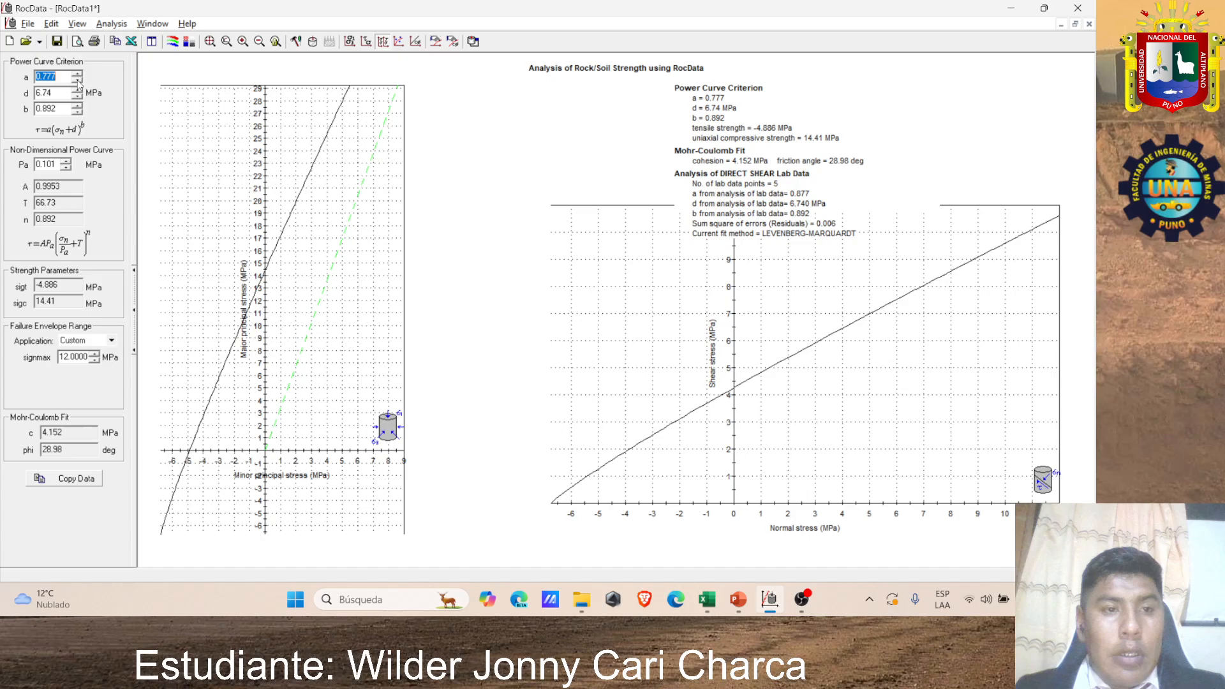
left_click(77, 74)
left_click(77, 74)
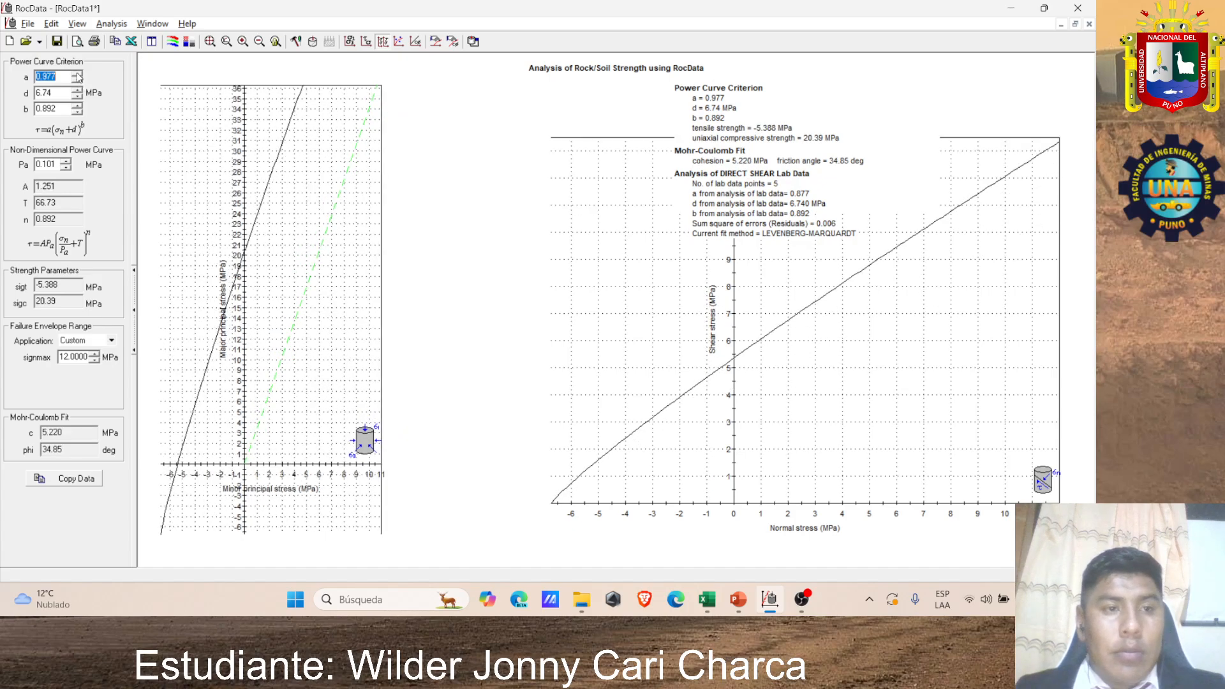
left_click(78, 95)
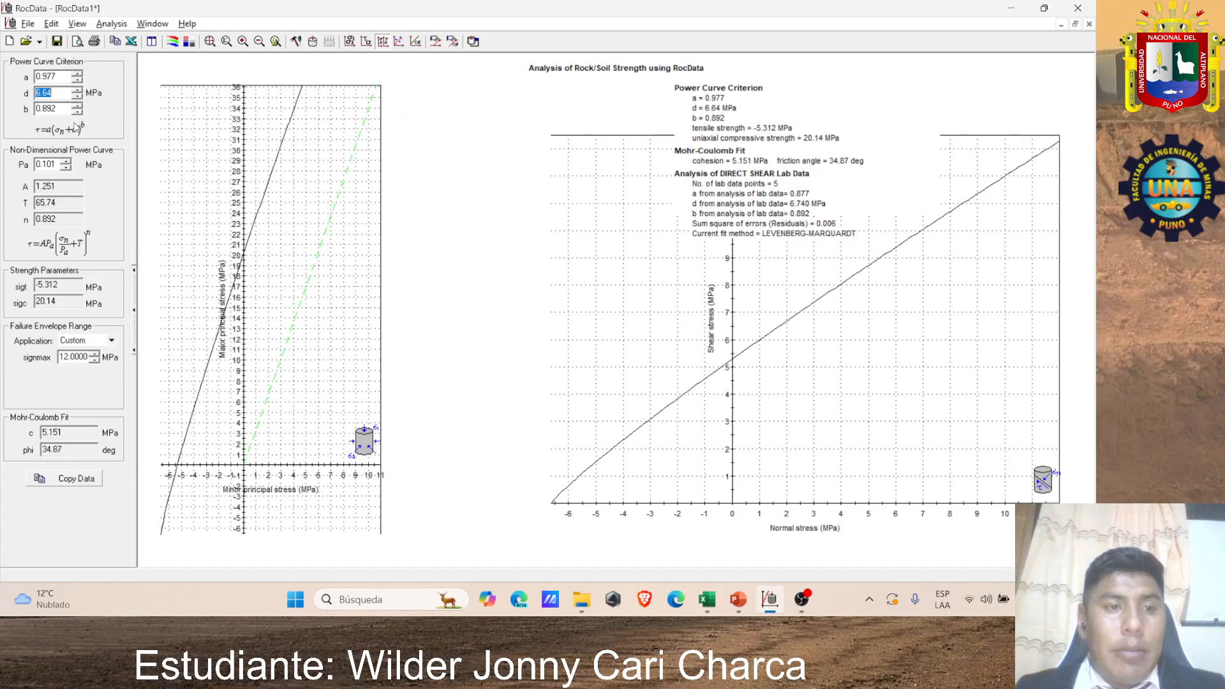
left_click(77, 112)
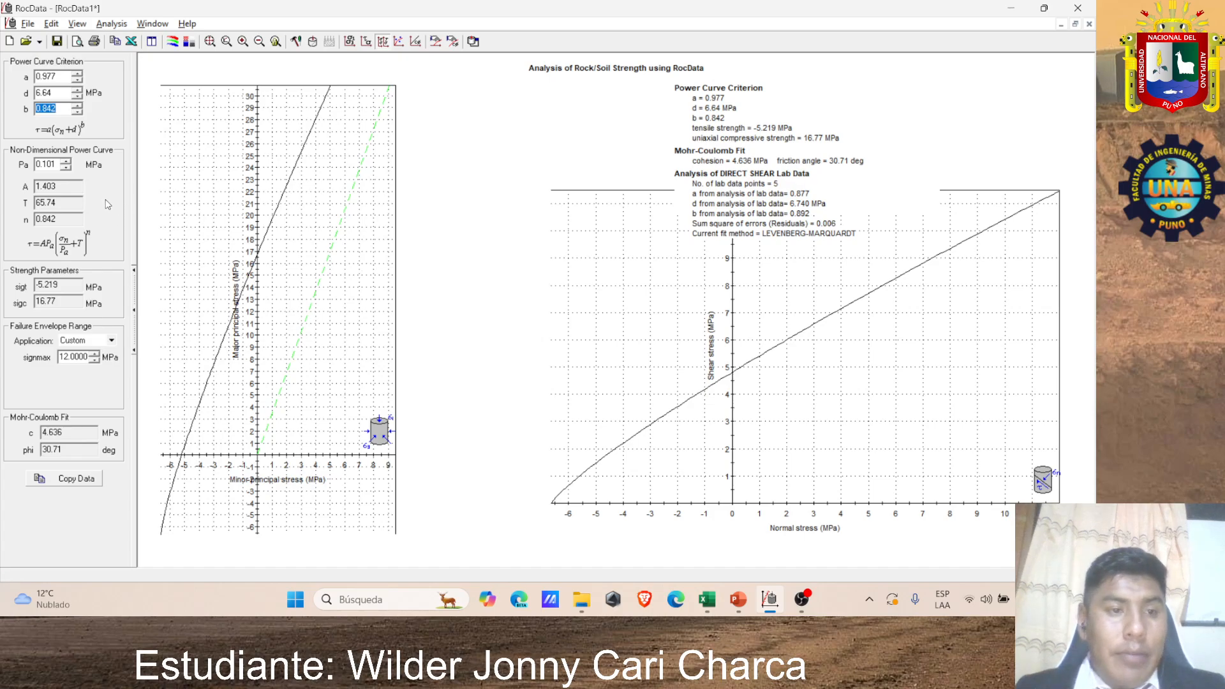
Step: Switch to the PowerPoint presentation and compare the "criterio de Curva de Potencia" slide's formulas with the parameters in RocData
left_click(739, 600)
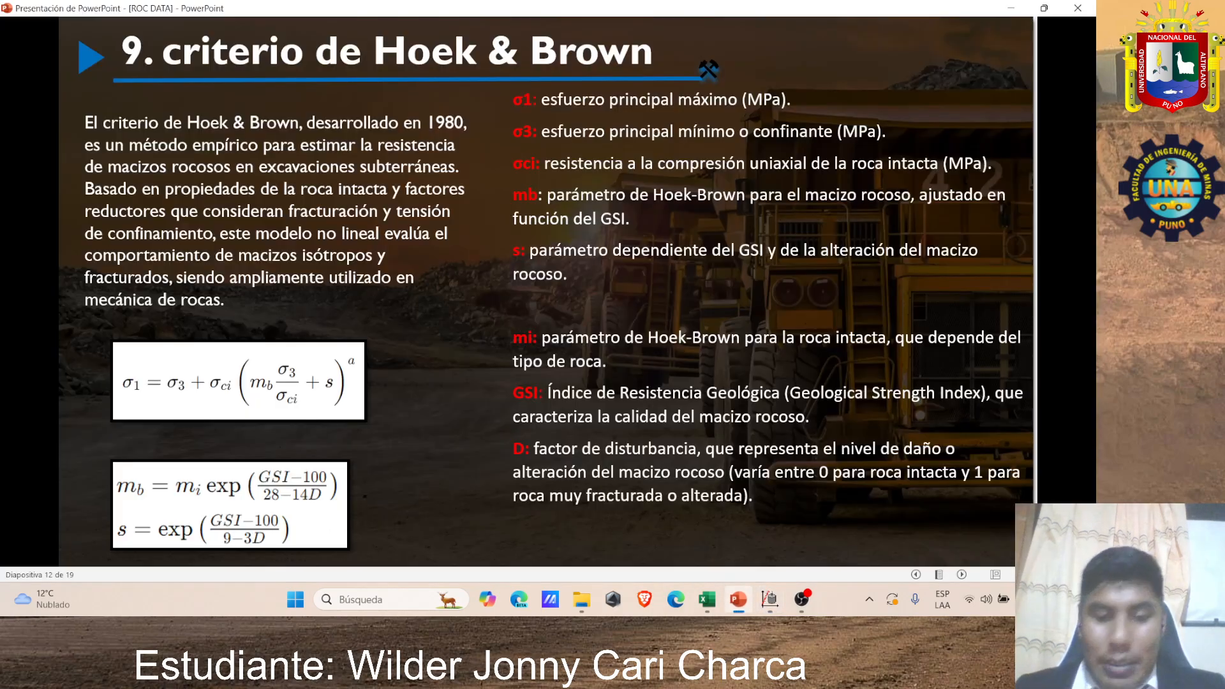
key("Right")
key("Right")
key("Right")
key("Right")
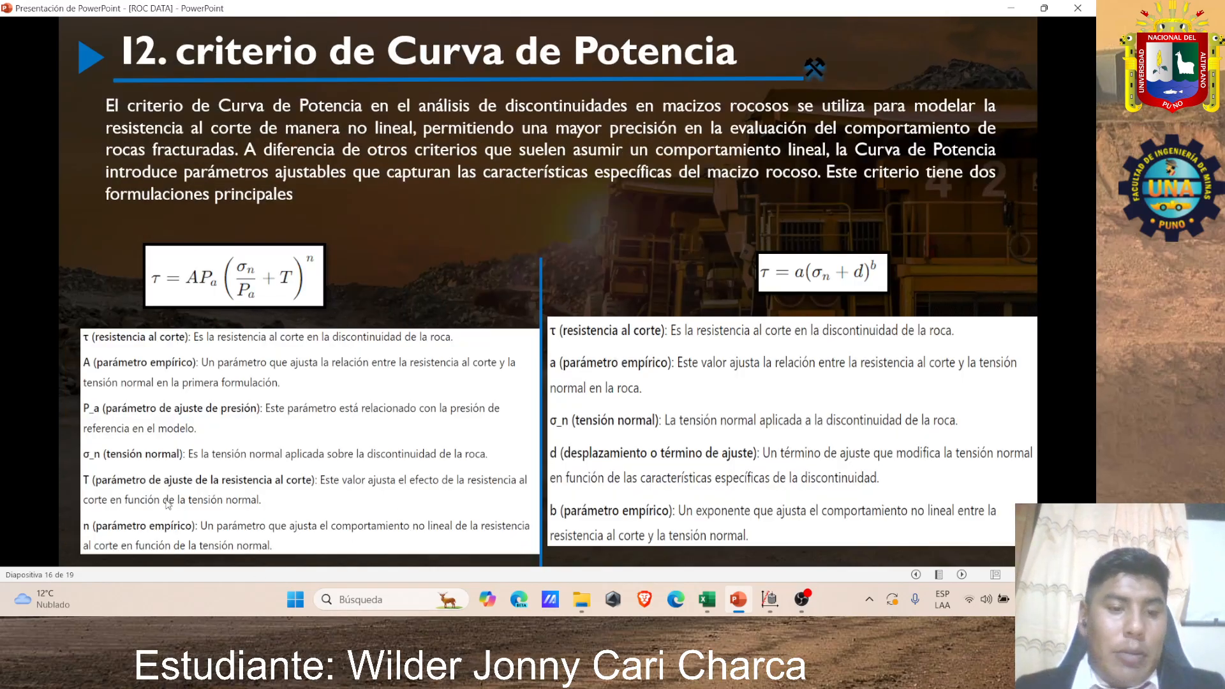
left_click_drag(608, 7, 712, 106)
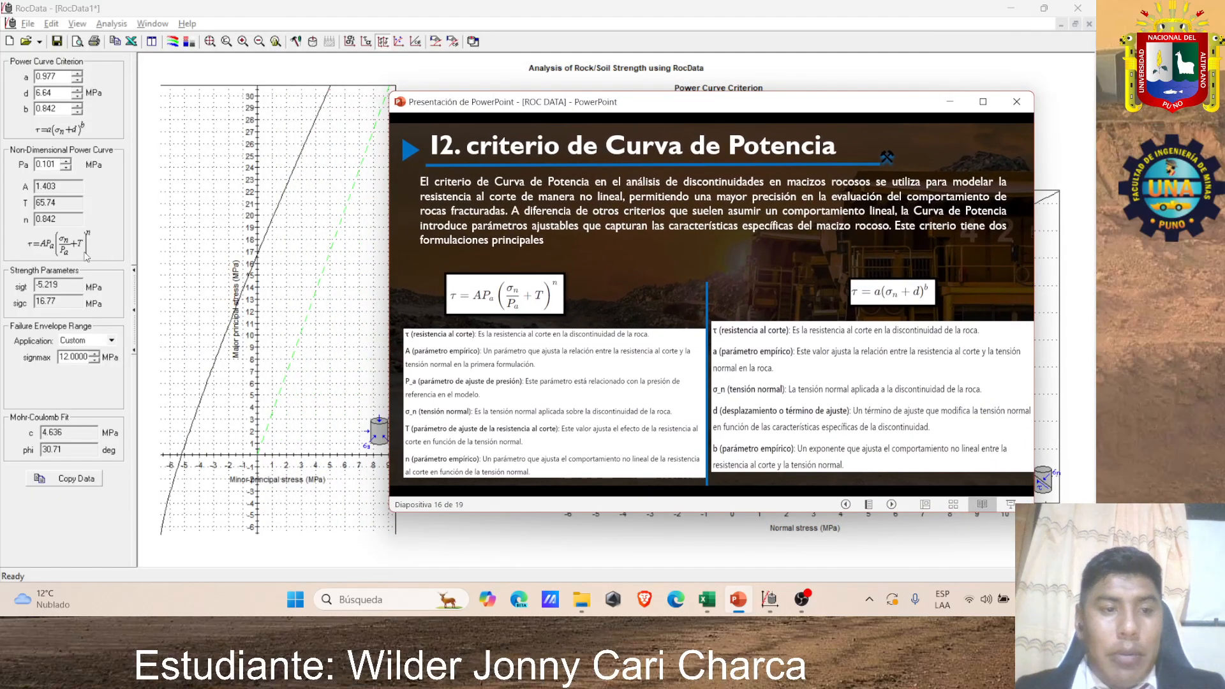
left_click(950, 102)
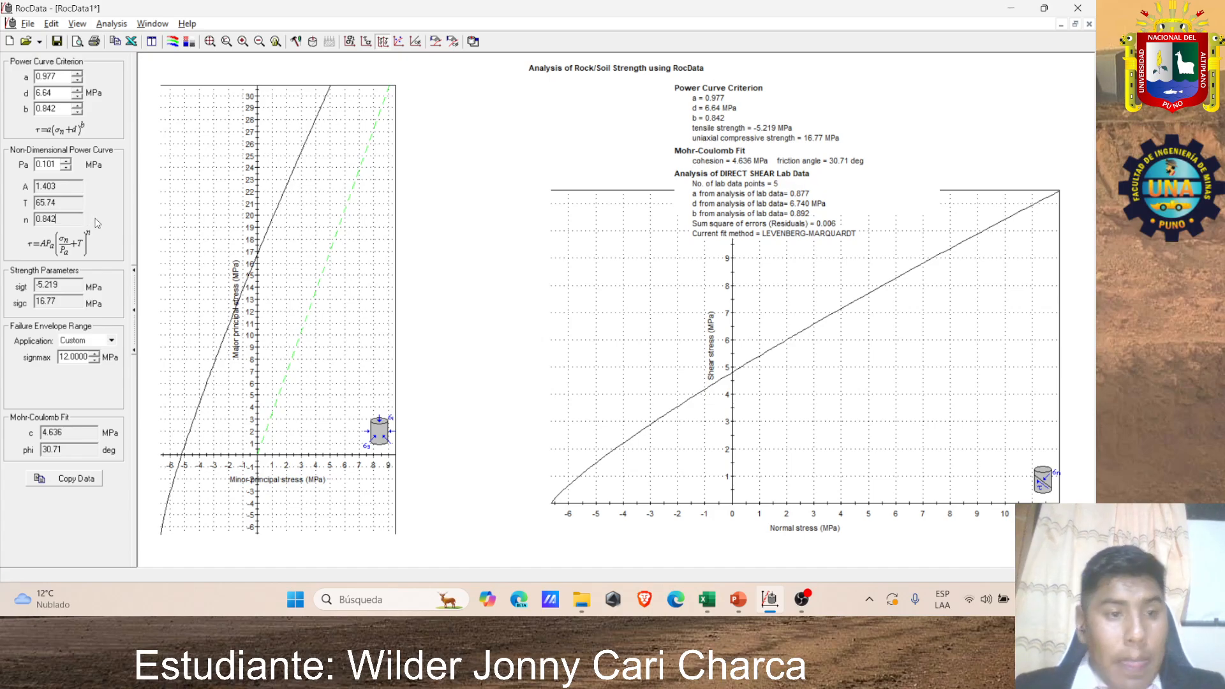
Step: Review T and A of the non-dimensional power curve and set Pa to 0.106 MPa
left_click_drag(81, 198, 34, 204)
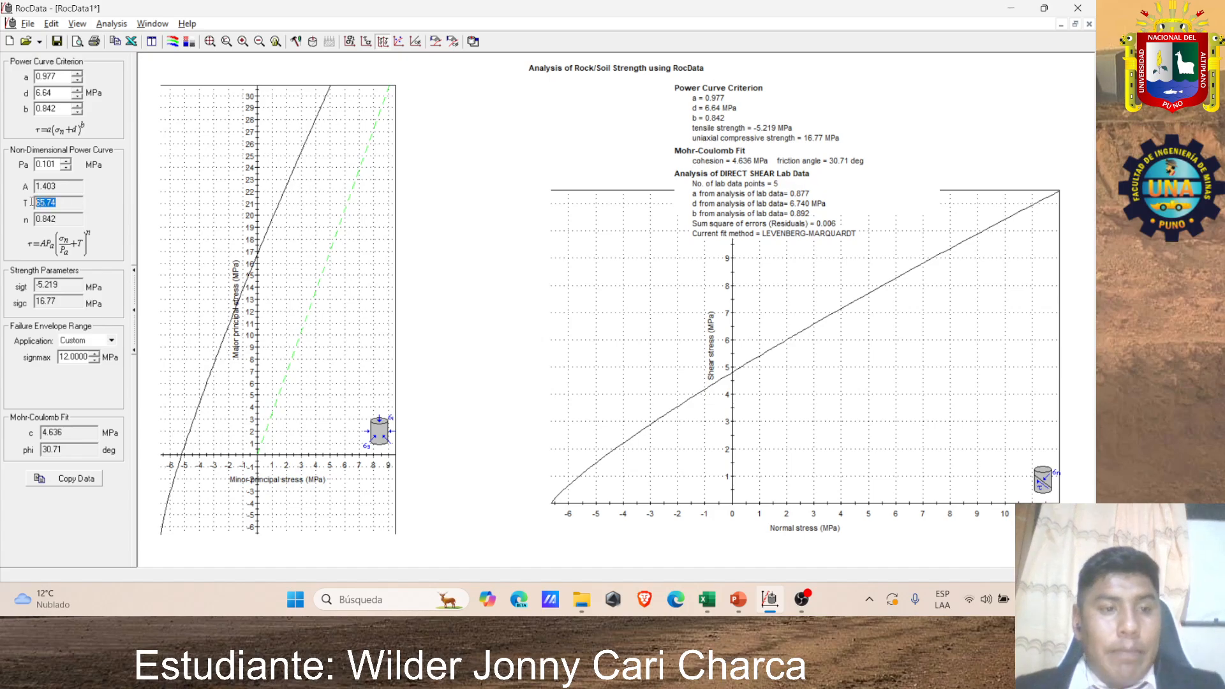
left_click(70, 201)
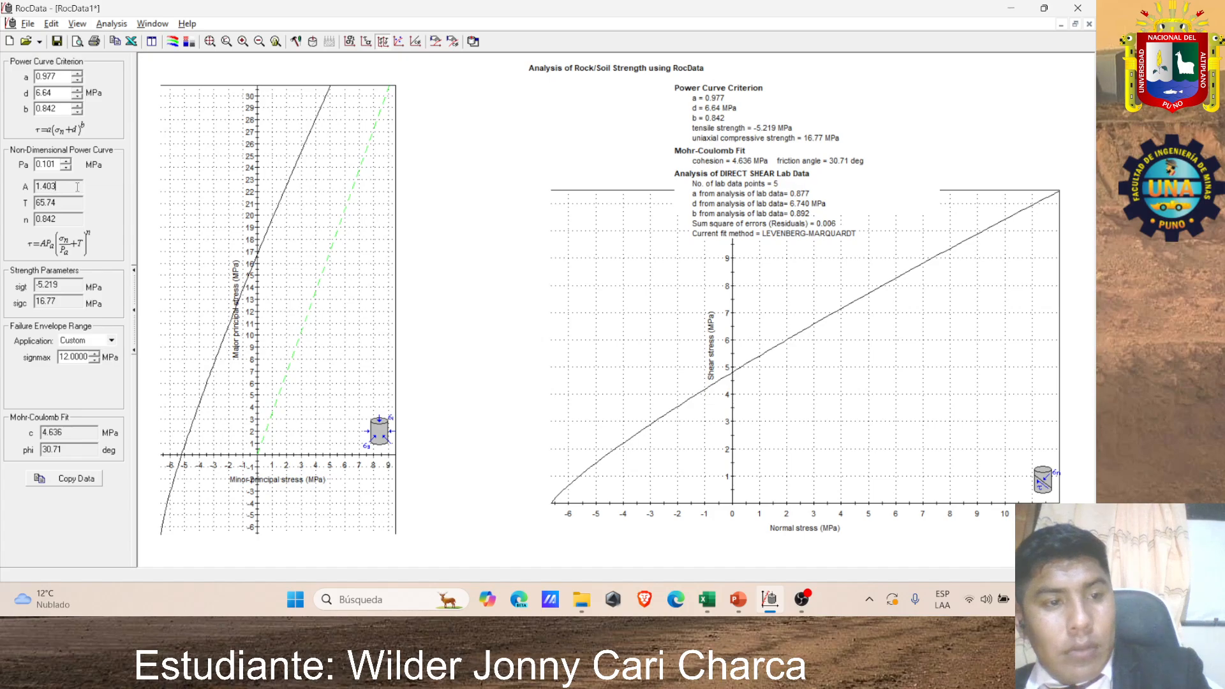
left_click(65, 161)
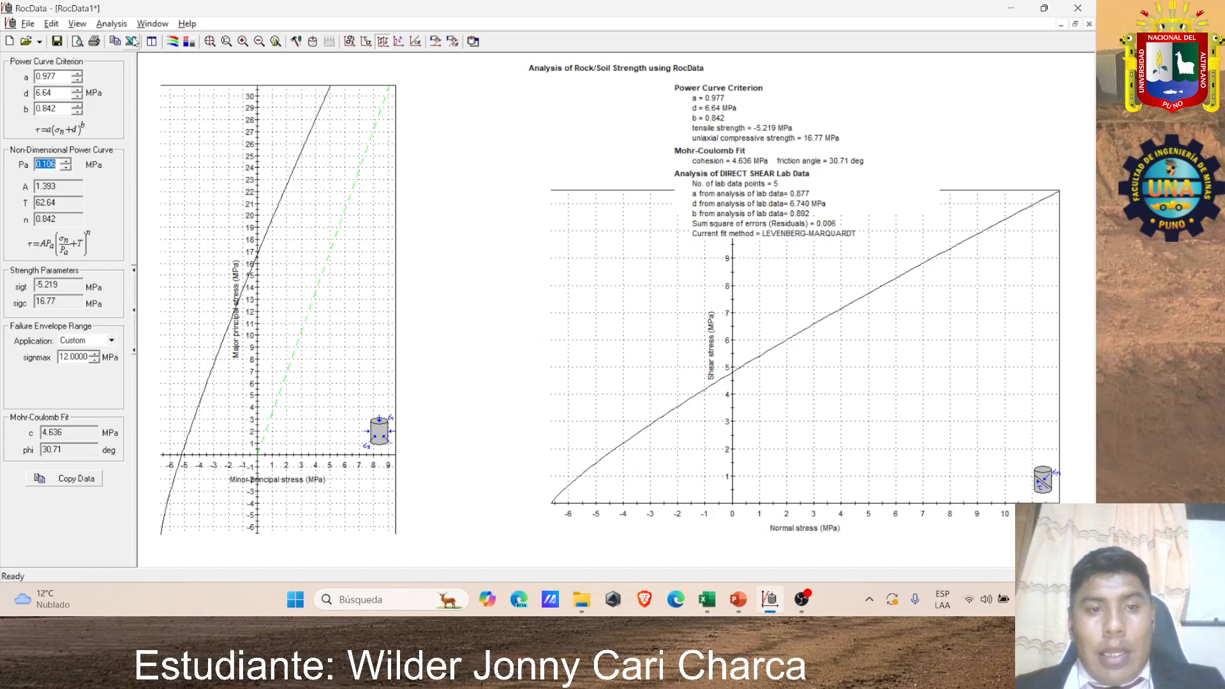
Step: Export the power curve results to Excel and bring up the new workbook
left_click(135, 41)
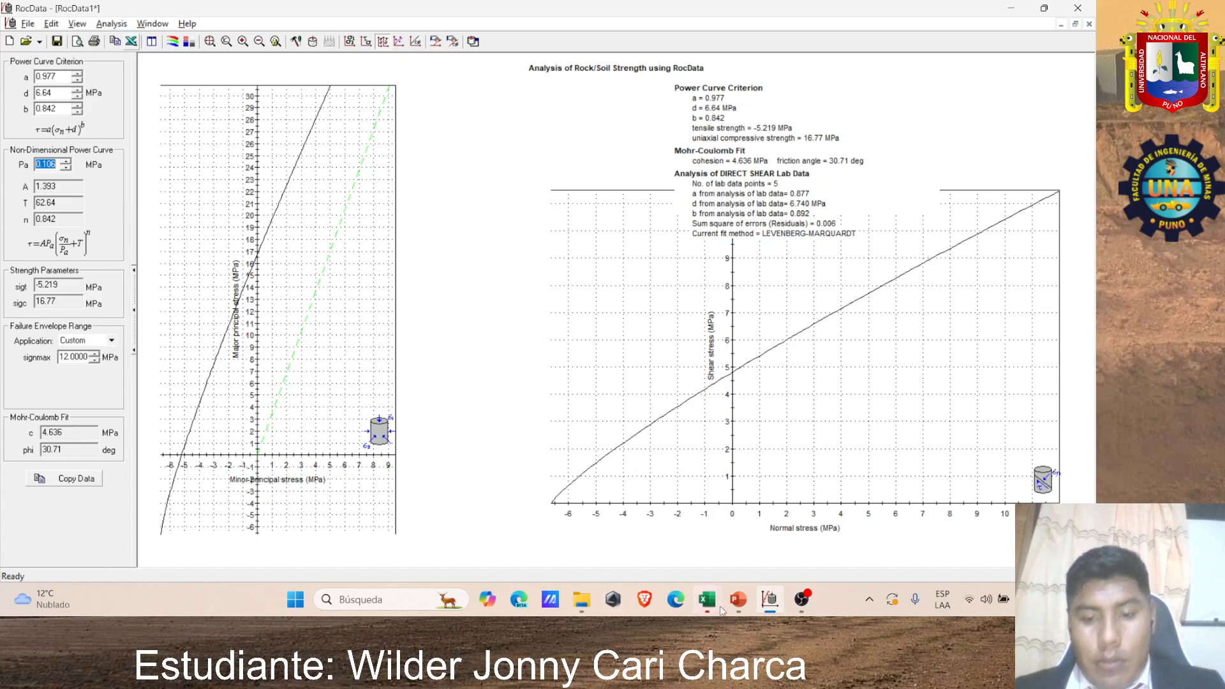
mouse_move(706, 600)
left_click(823, 525)
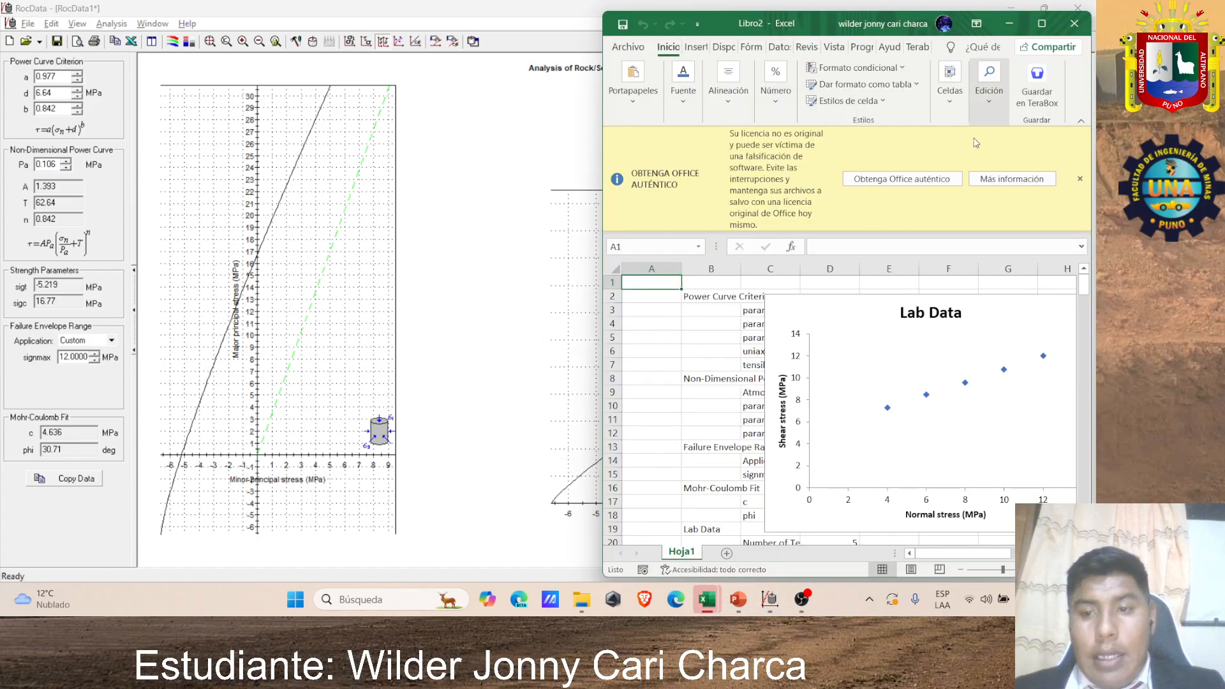
Step: Examine the exported charts and stress tables, close the Libro2 workbook without saving and return to RocData
scroll(287, 416, "down", 8)
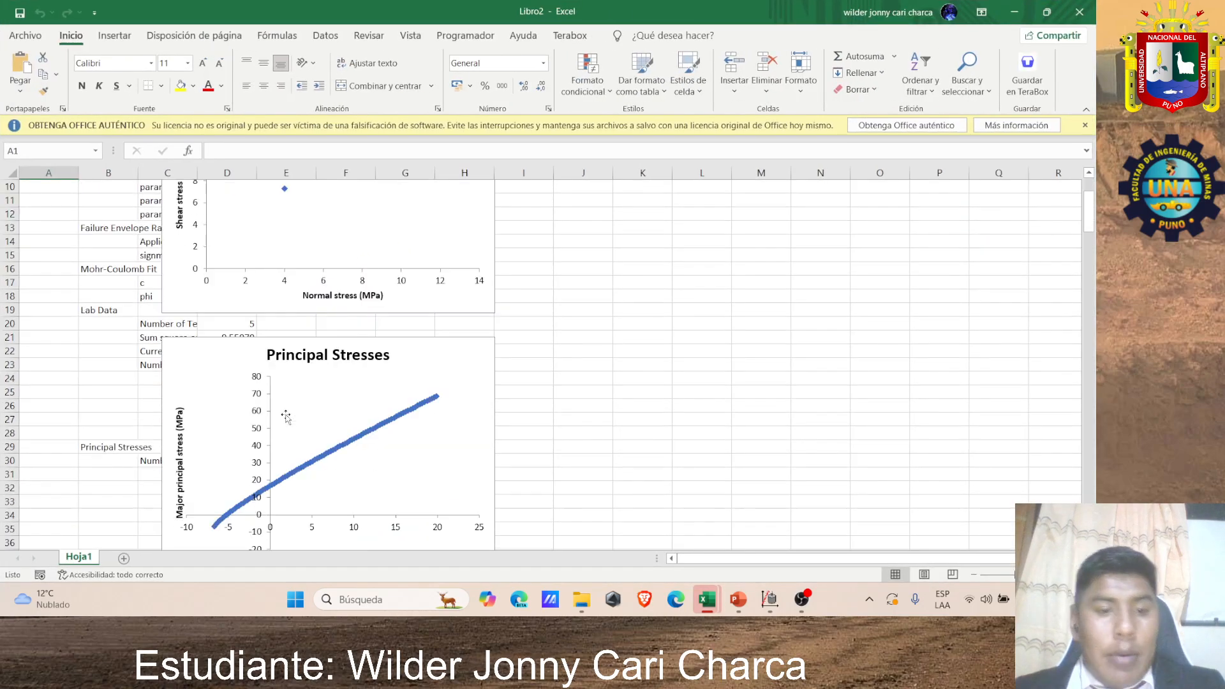
scroll(286, 416, "down", 20)
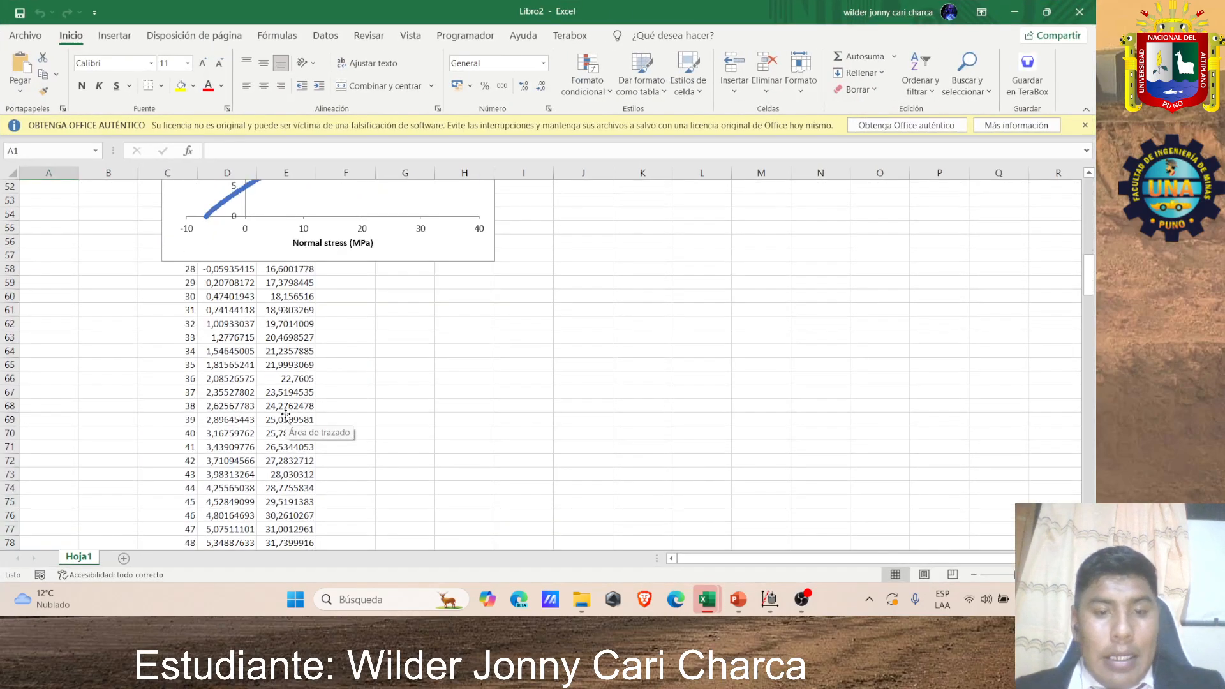
scroll(285, 415, "down", 9)
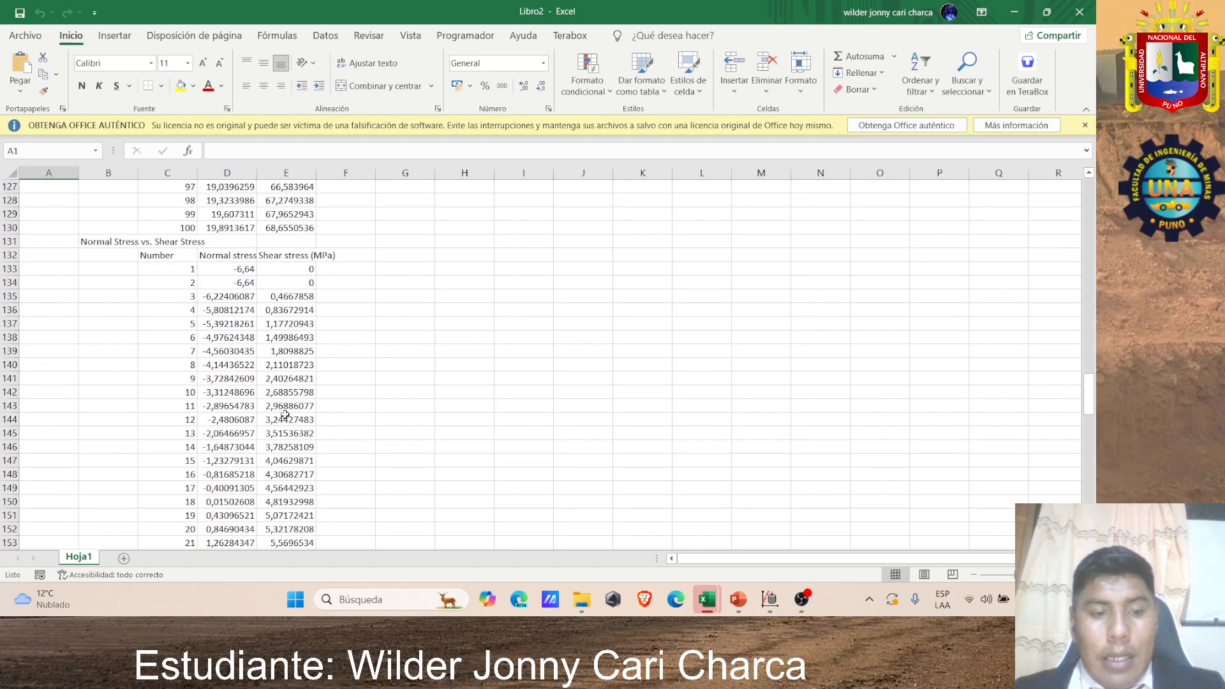
scroll(286, 415, "up", 20)
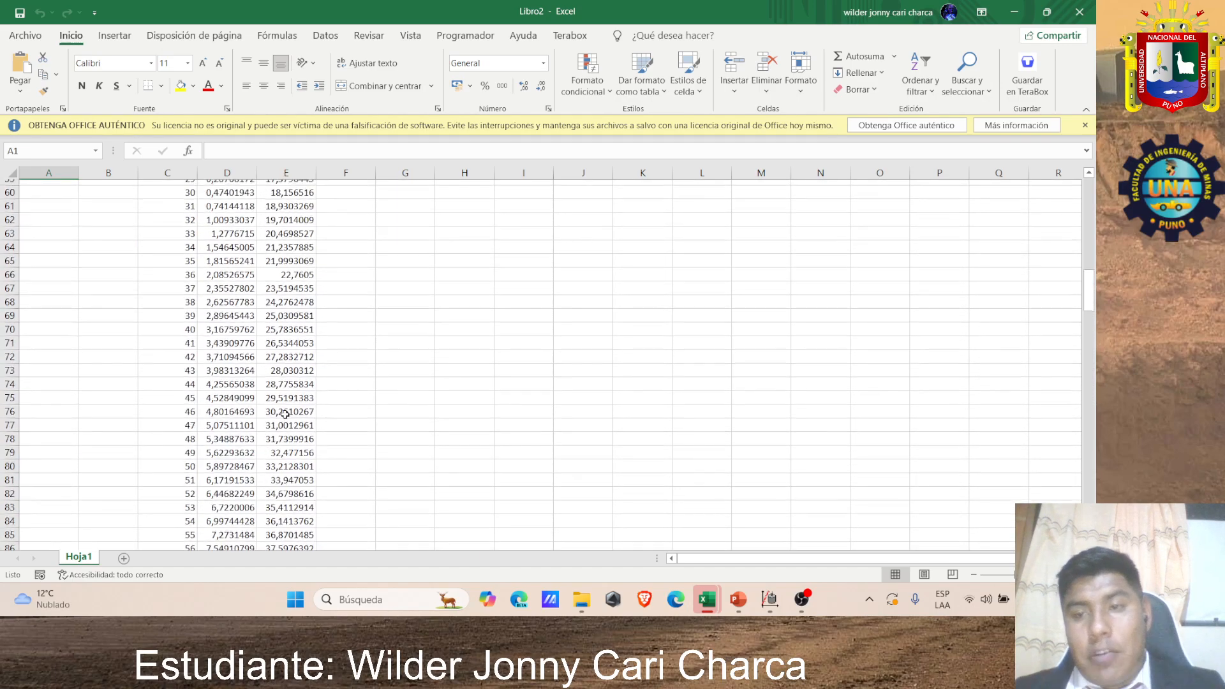
scroll(286, 415, "up", 7)
left_click(1079, 11)
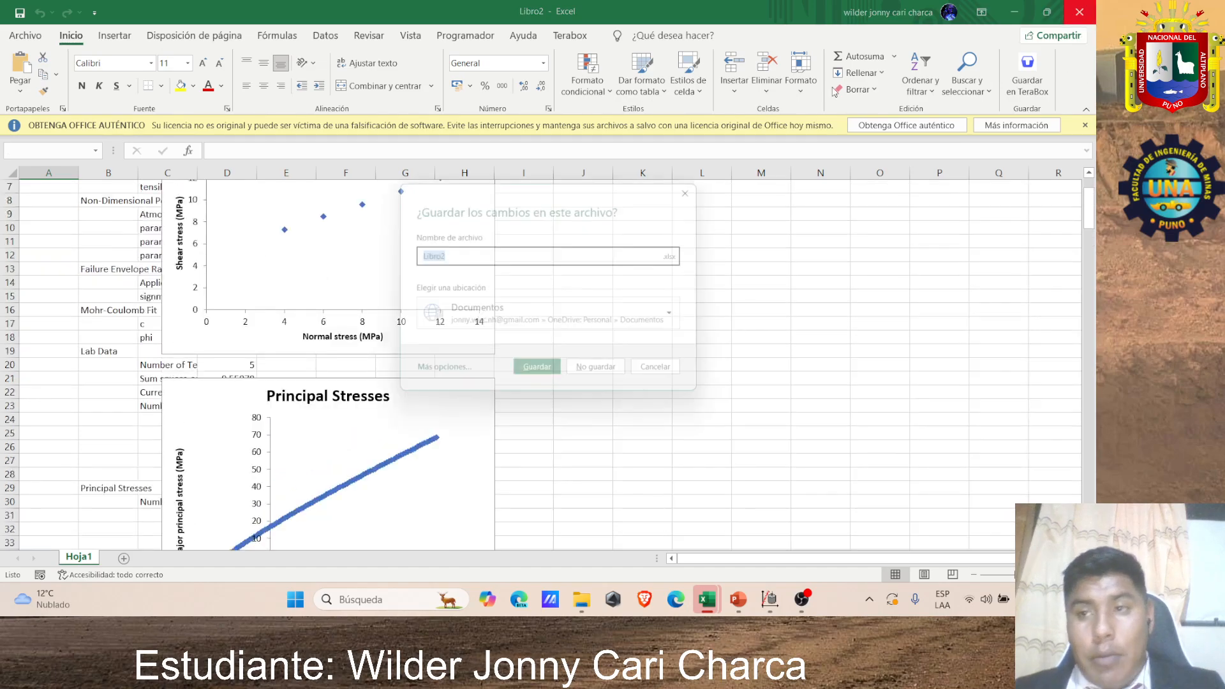
left_click(605, 377)
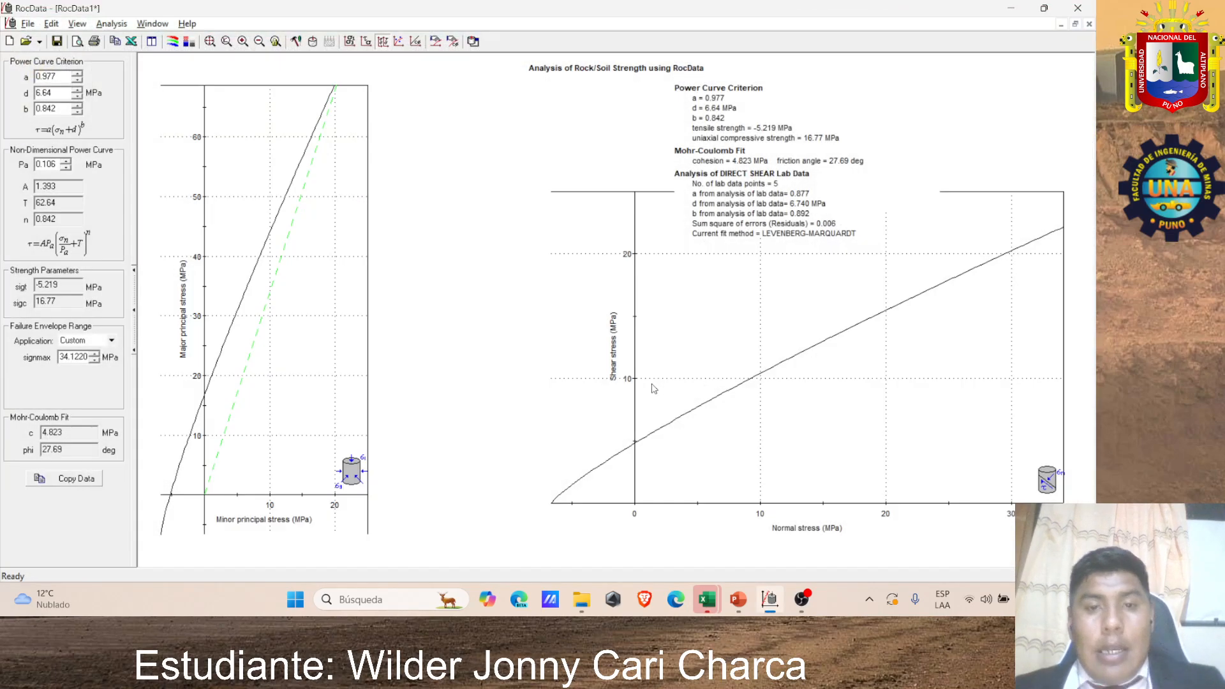
left_click(704, 604)
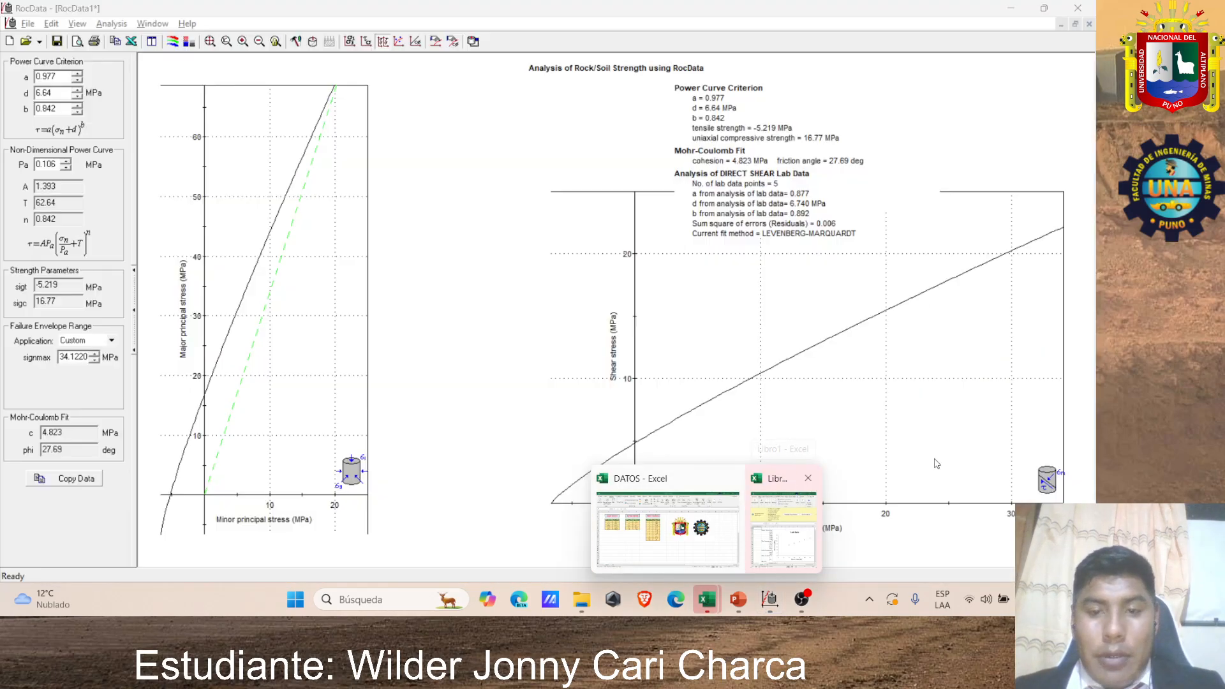
left_click(491, 372)
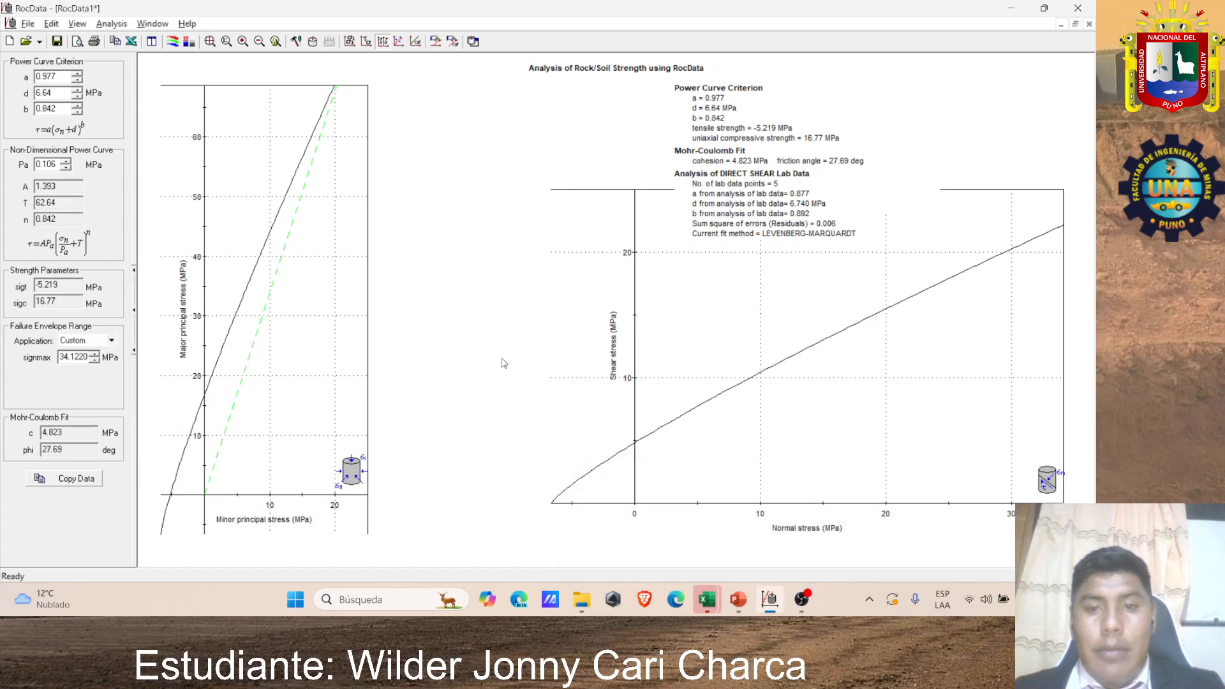
Step: Sample the failure envelope with the instantaneous Mohr-Coulomb line at a sig3 of about 14 and 12 MPa
left_click(436, 41)
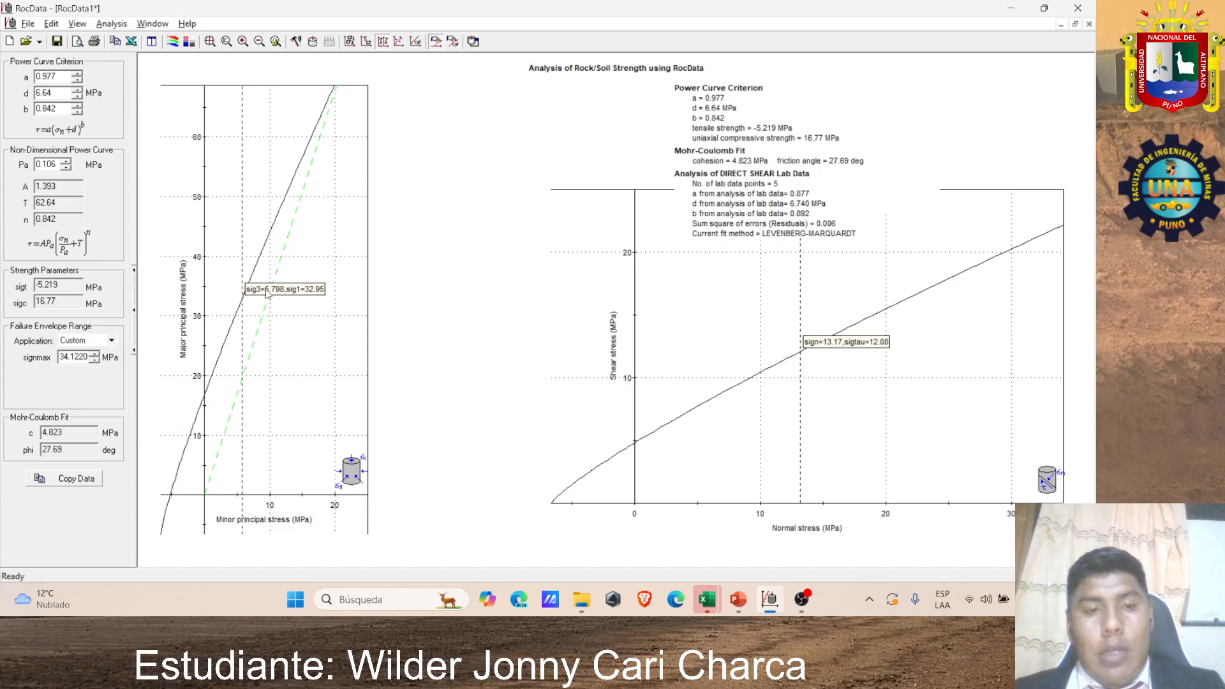
left_click(453, 44)
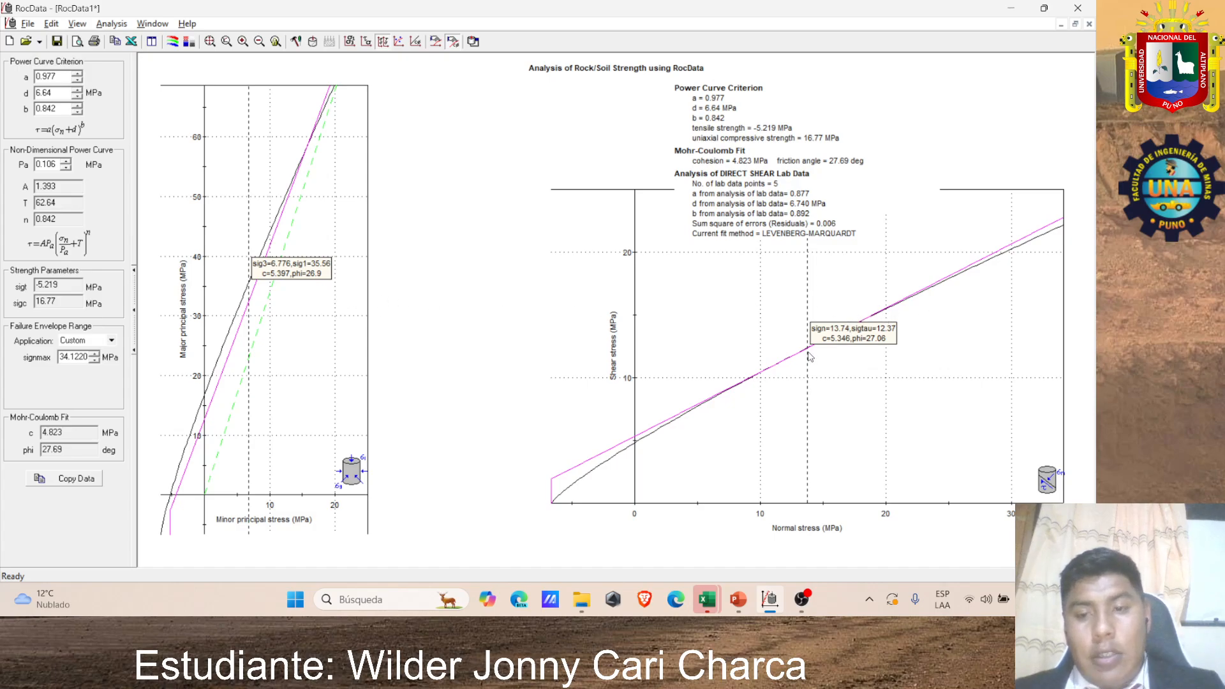
left_click_drag(250, 249, 295, 231)
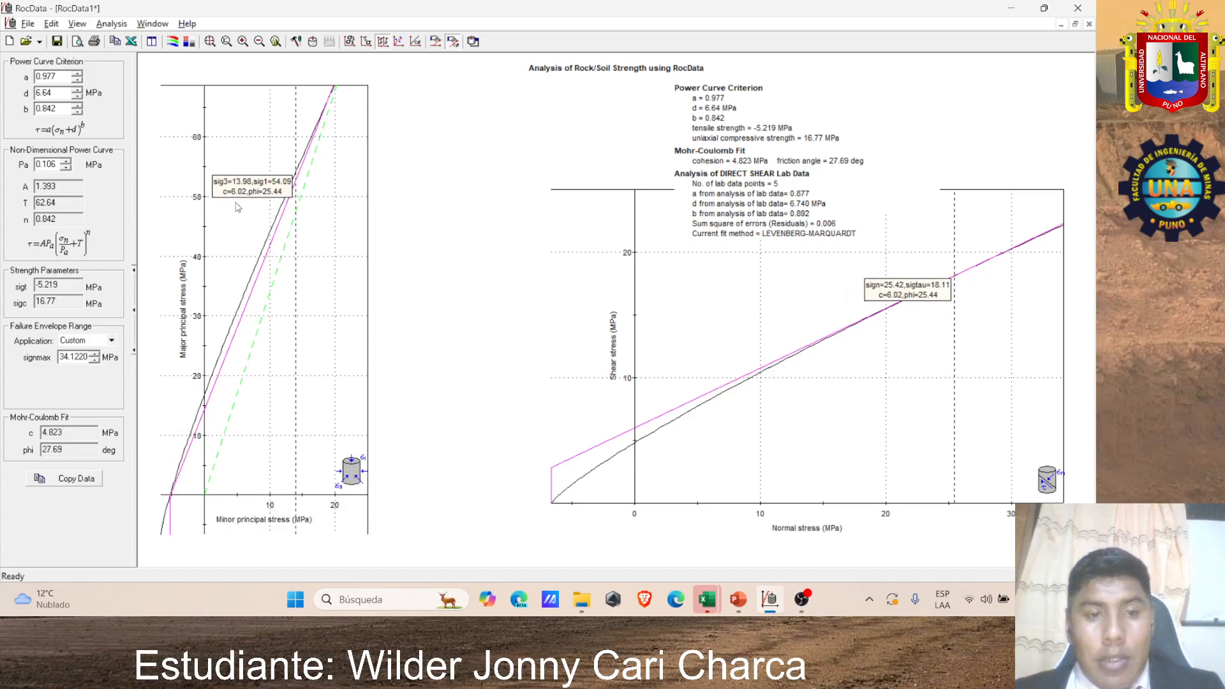
left_click_drag(295, 162, 282, 202)
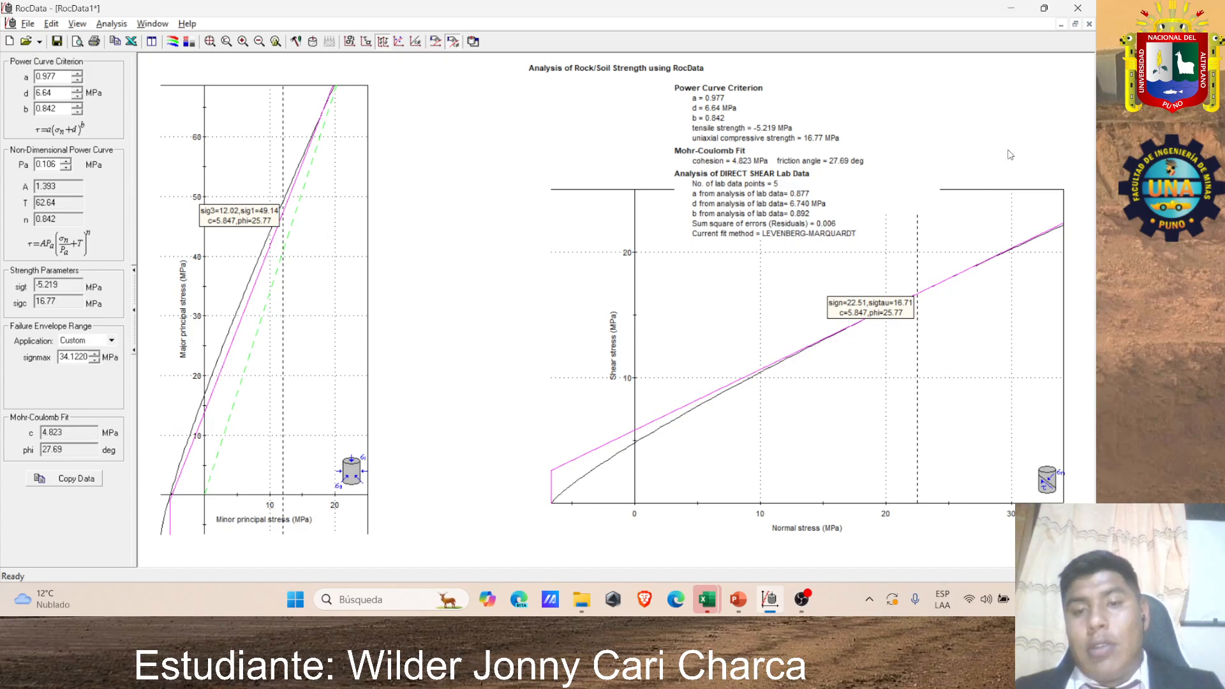
Step: Leave RocData and close the exported Libro1 workbook in Excel without saving it
left_click(1077, 11)
left_click(1074, 23)
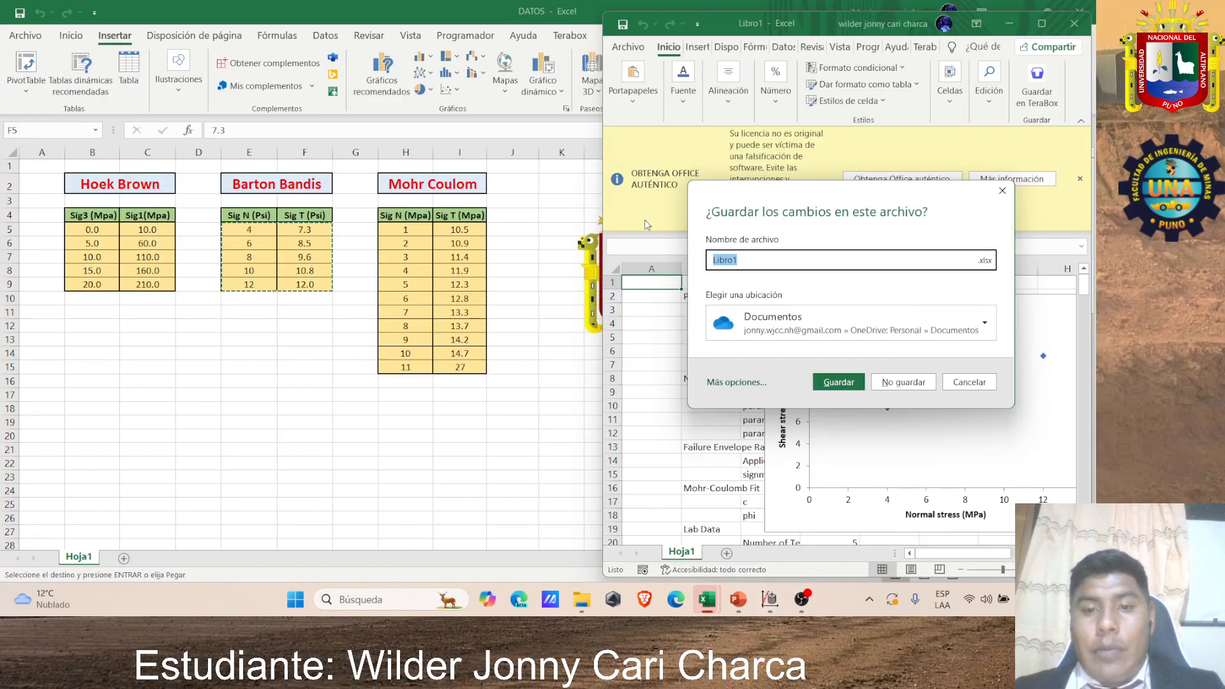
left_click(1002, 191)
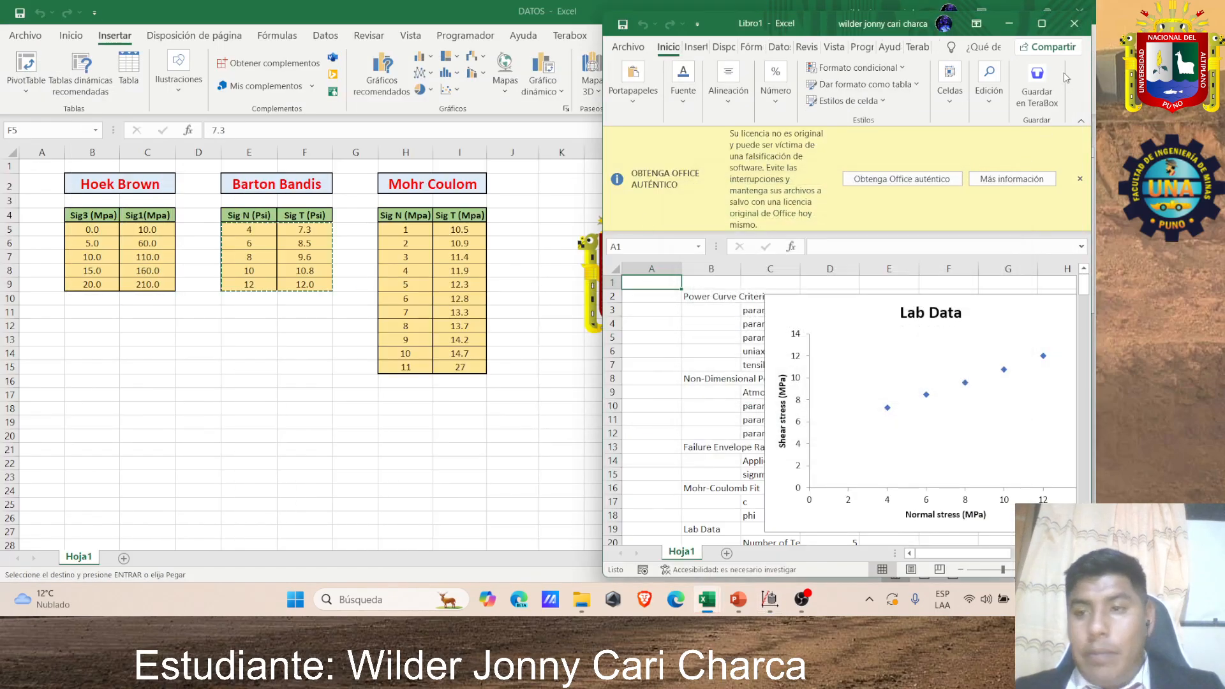
left_click(1074, 23)
left_click(903, 382)
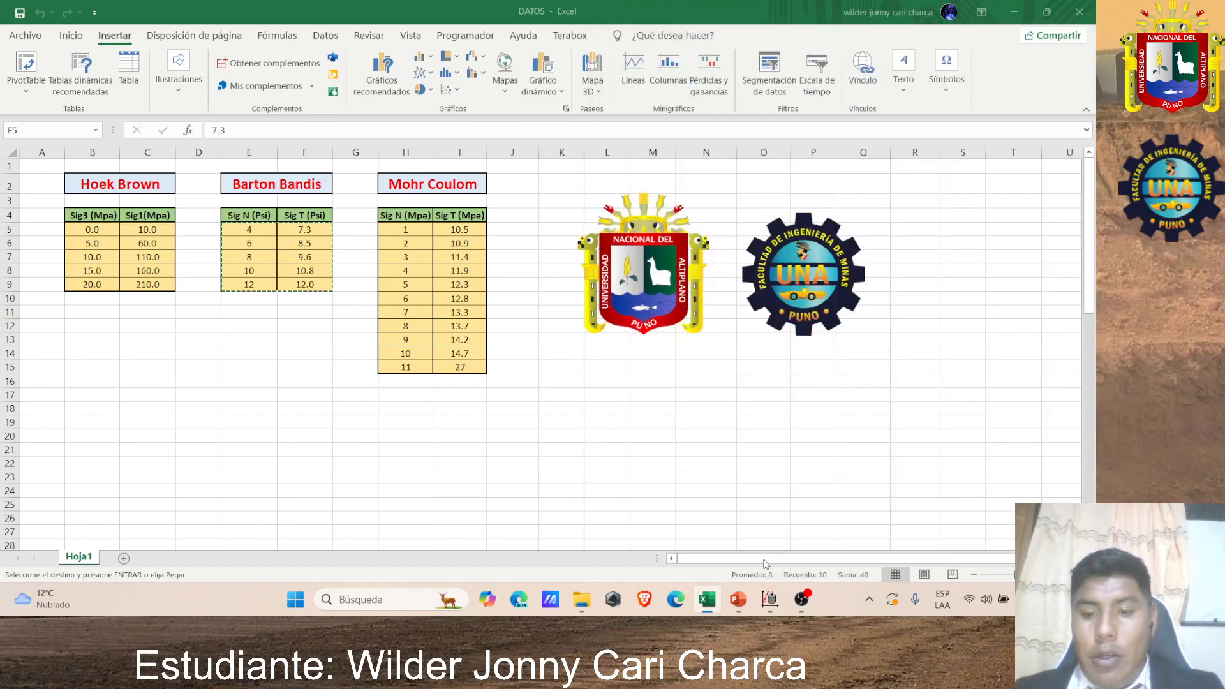
Step: Switch to the PowerPoint presentation and show the "criterio de Curva de Potencia" slide in a maximized window
left_click(741, 601)
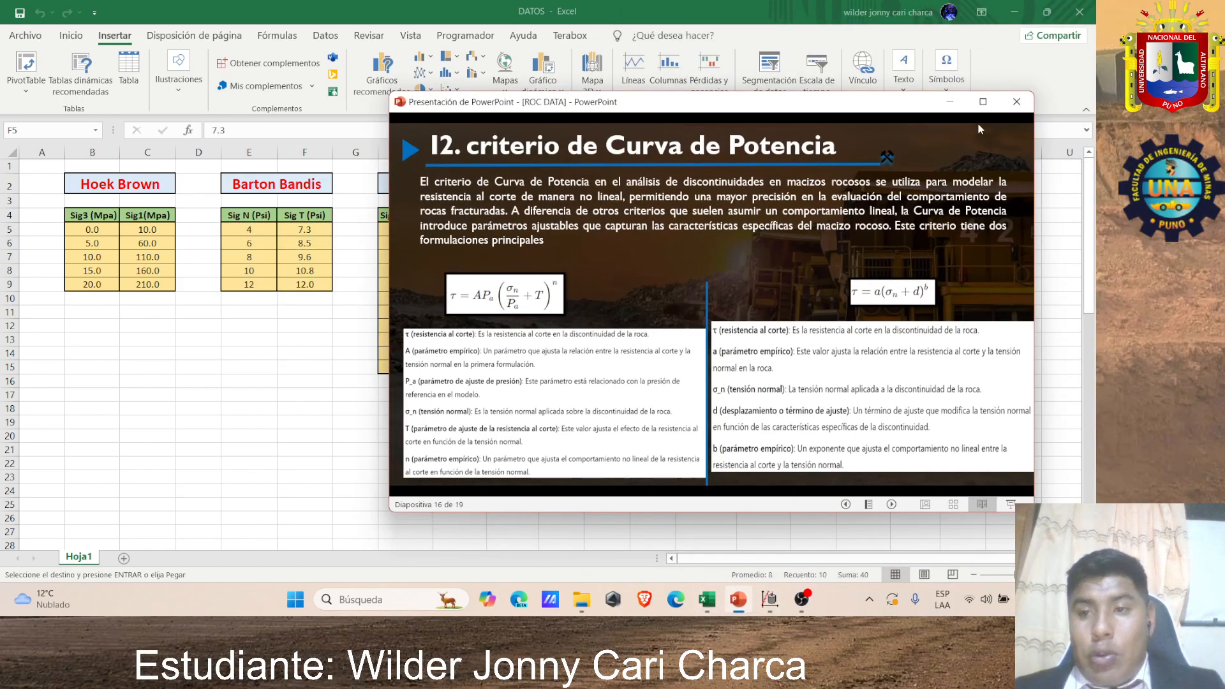
left_click(983, 101)
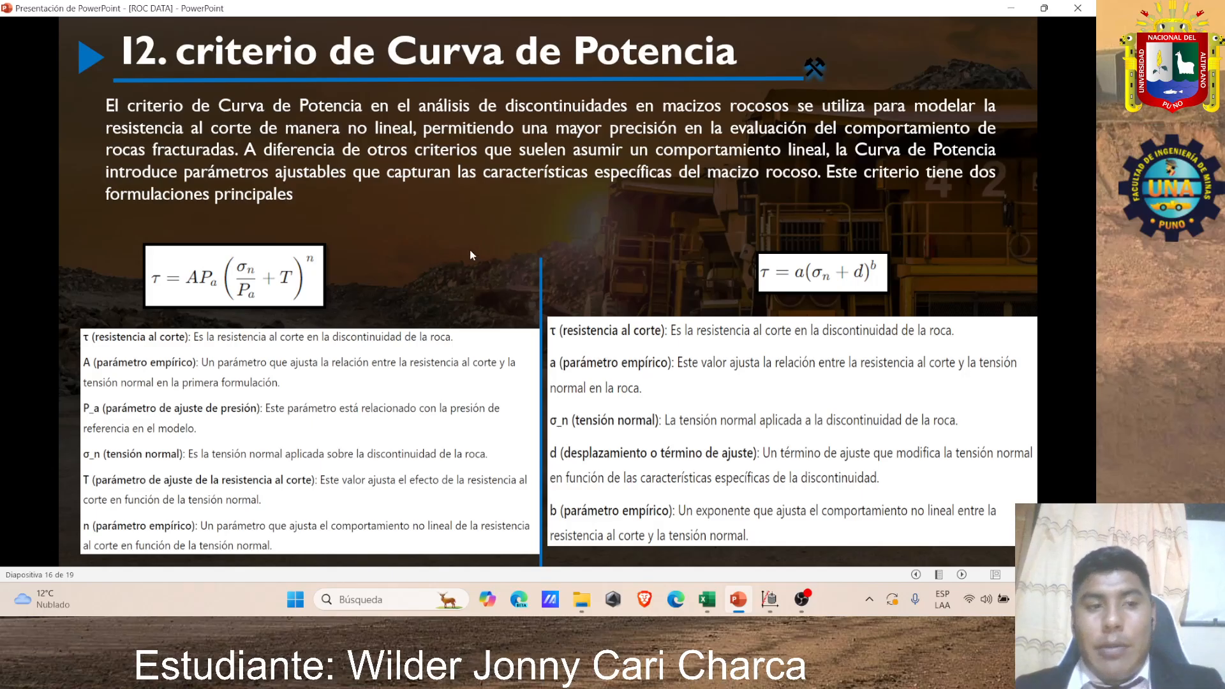
left_click(1011, 8)
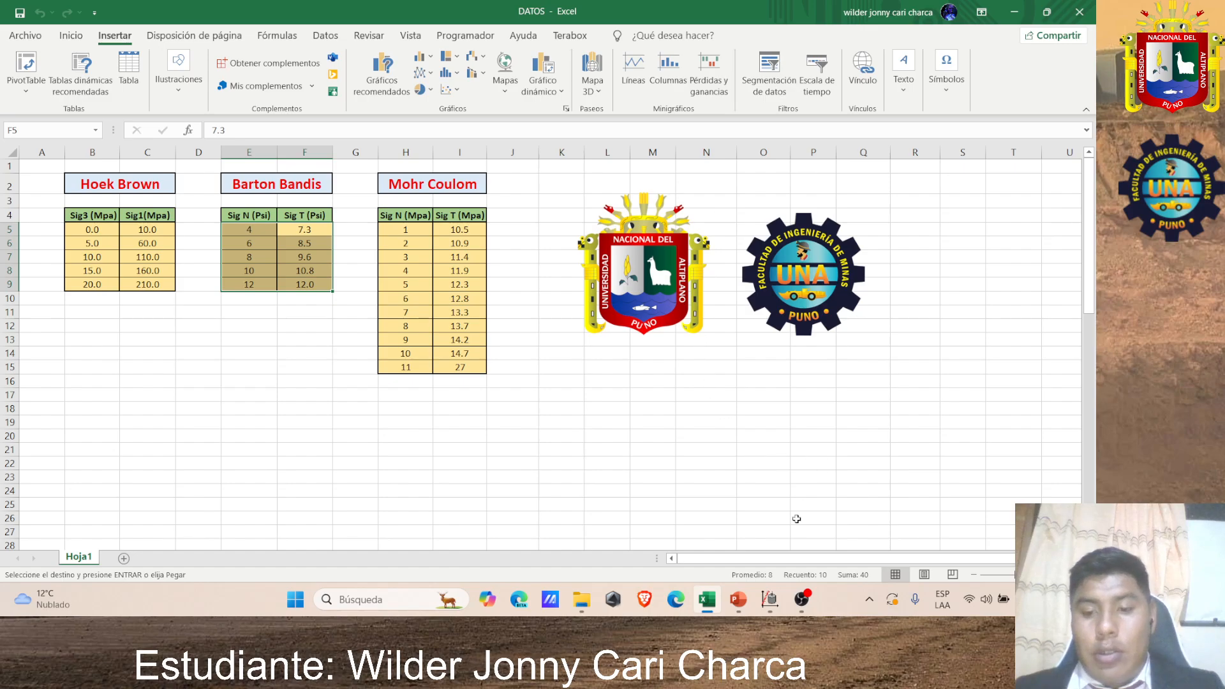
left_click(739, 603)
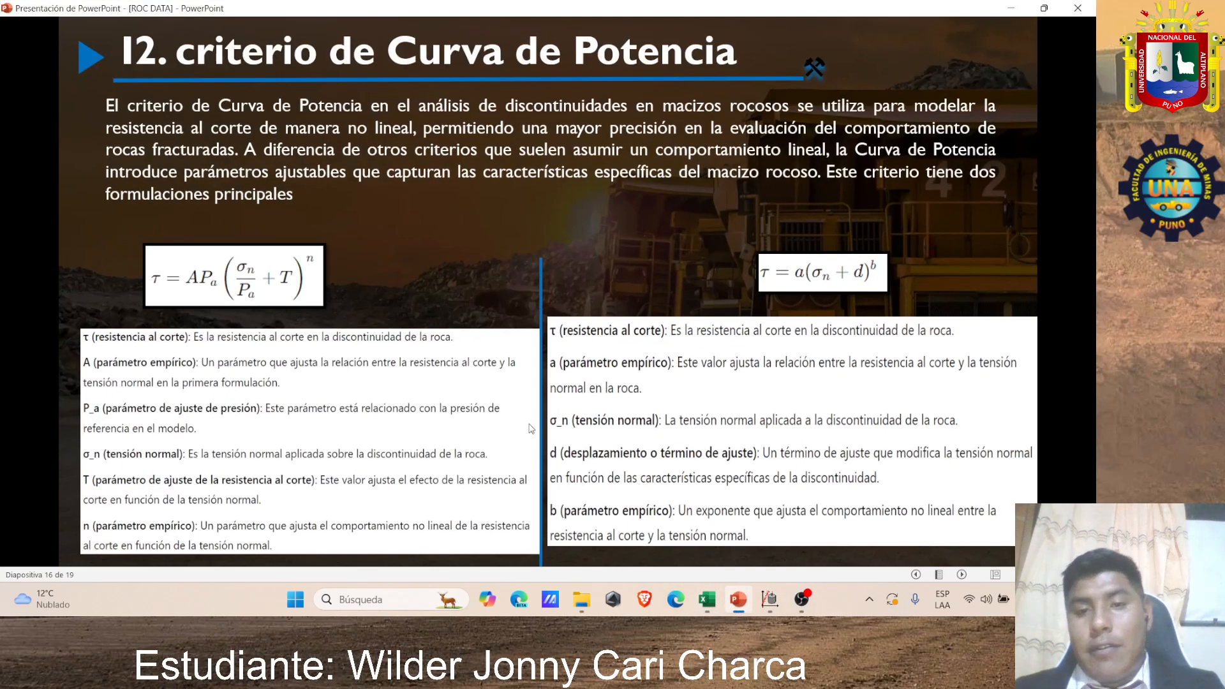